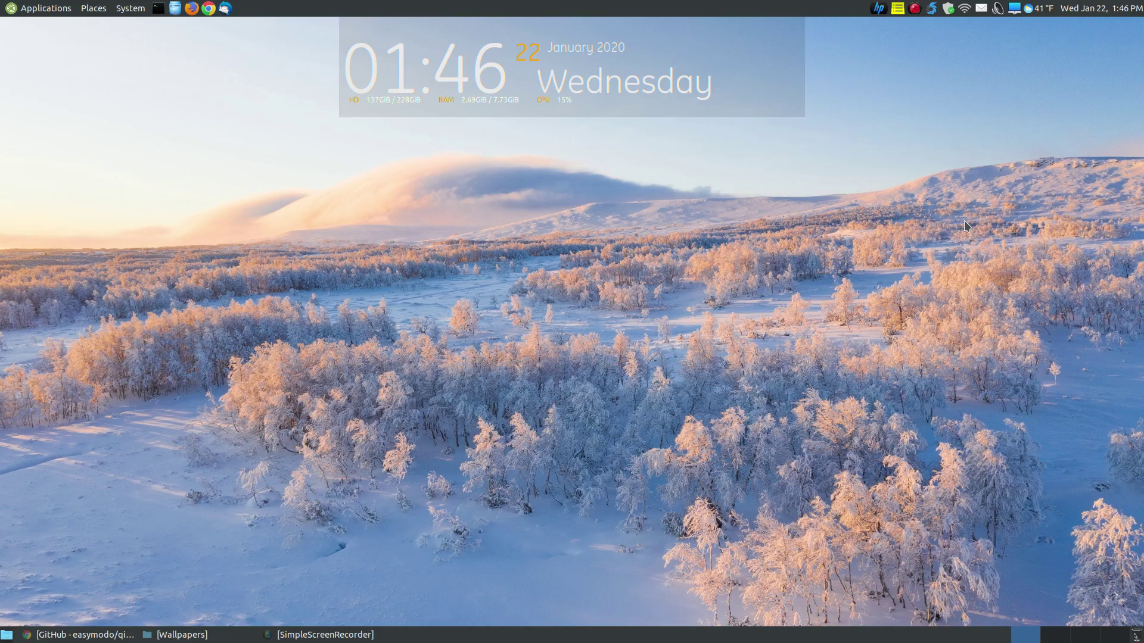
Restore Chrome, close the qimgv pronunciation tab and return to the easymodo/qimgv GitHub tab
left_click(88, 636)
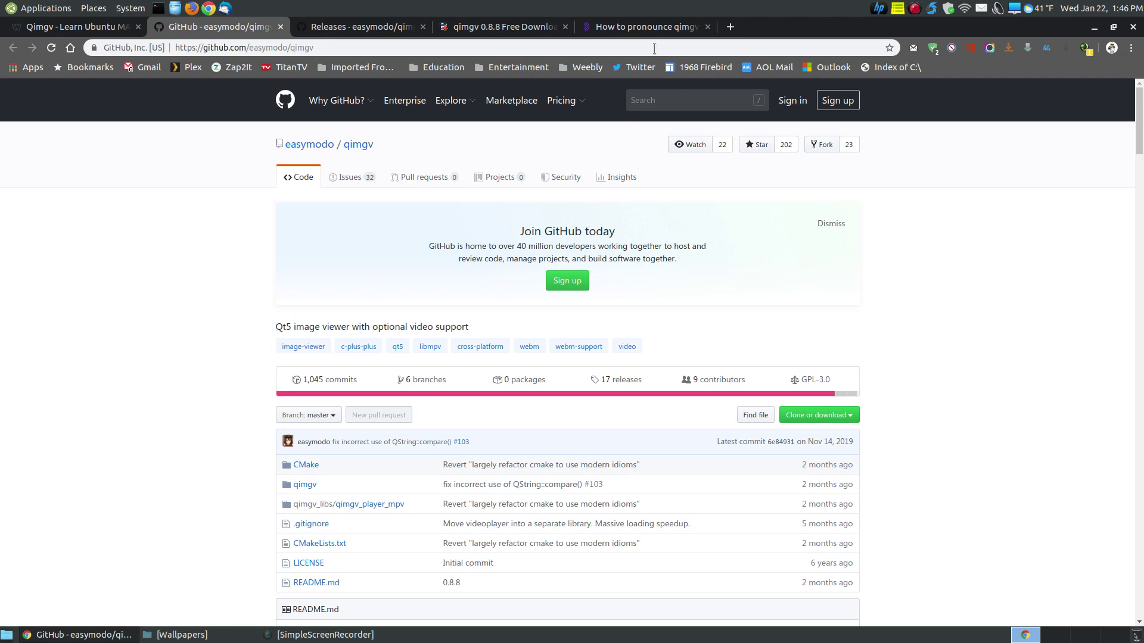
left_click(646, 27)
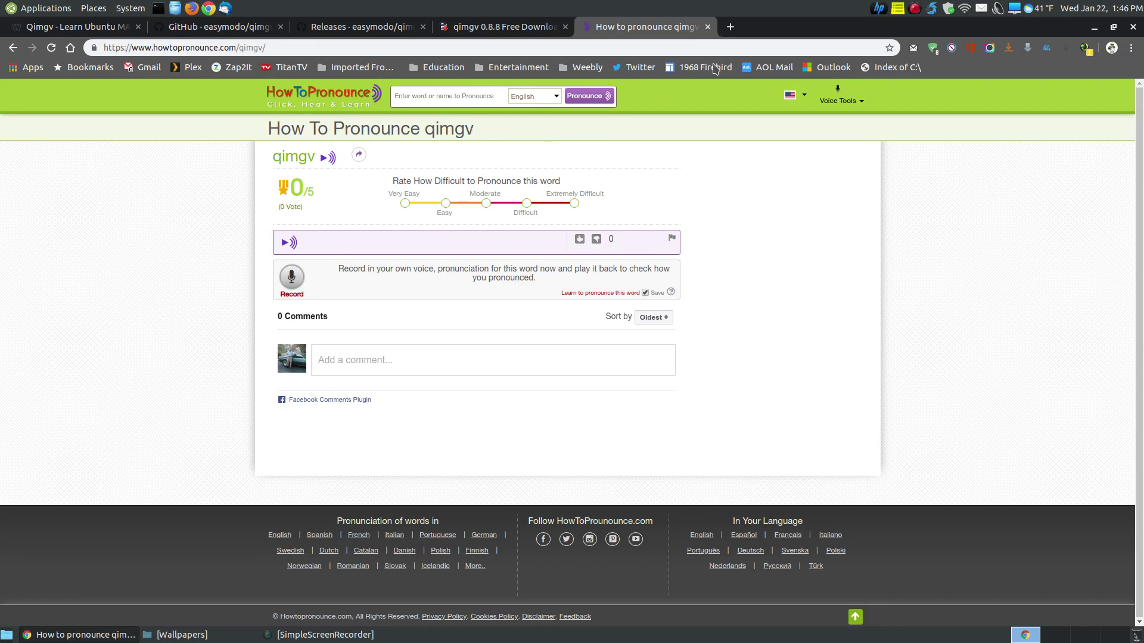
left_click(708, 27)
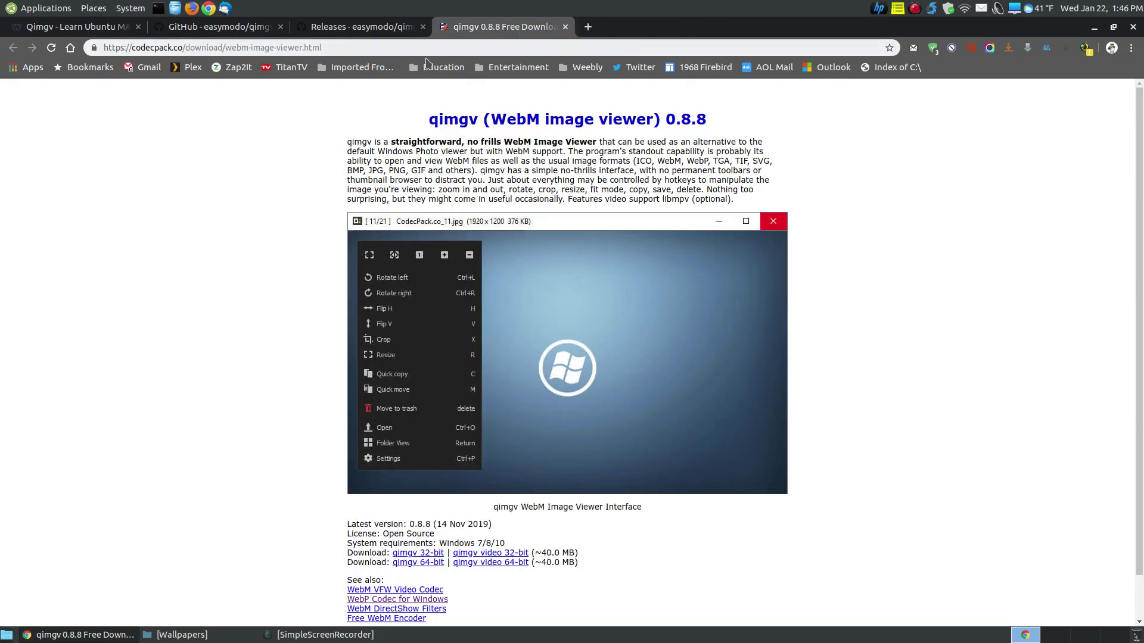
left_click(233, 29)
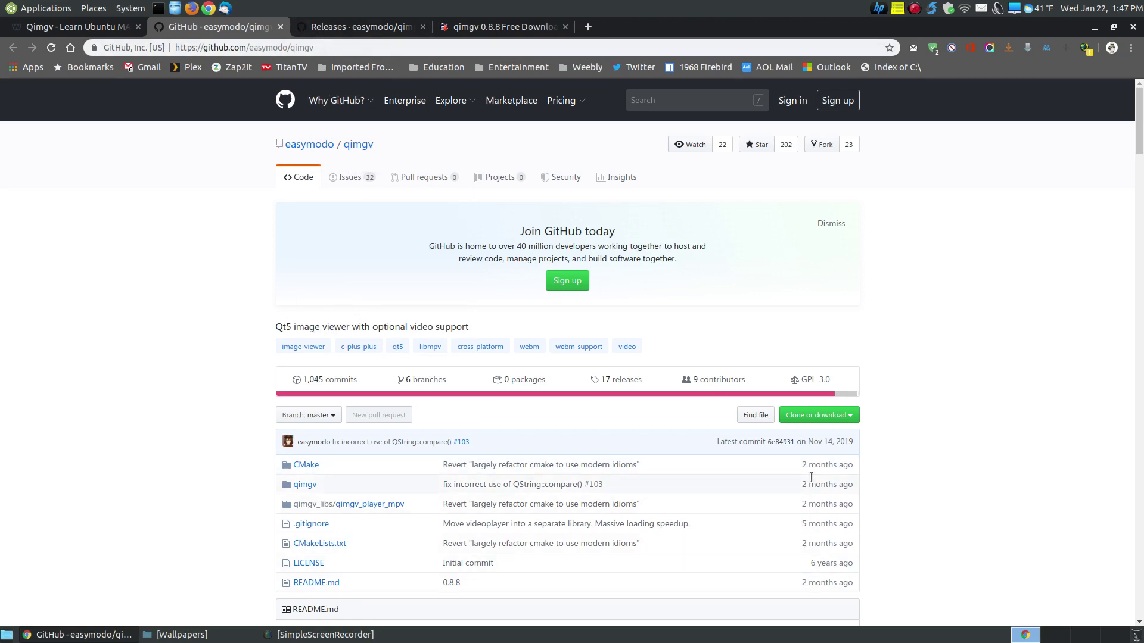
Look over the qimgv Releases assets, then close the Releases and codecpack download tabs
left_click(363, 28)
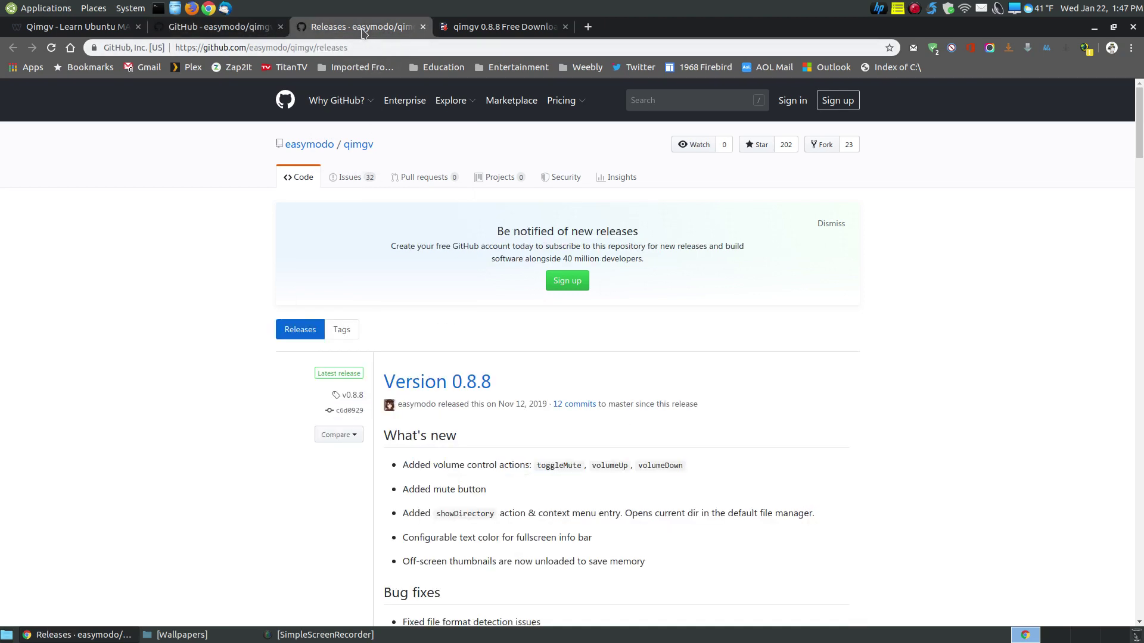
scroll(931, 390, "down", 10)
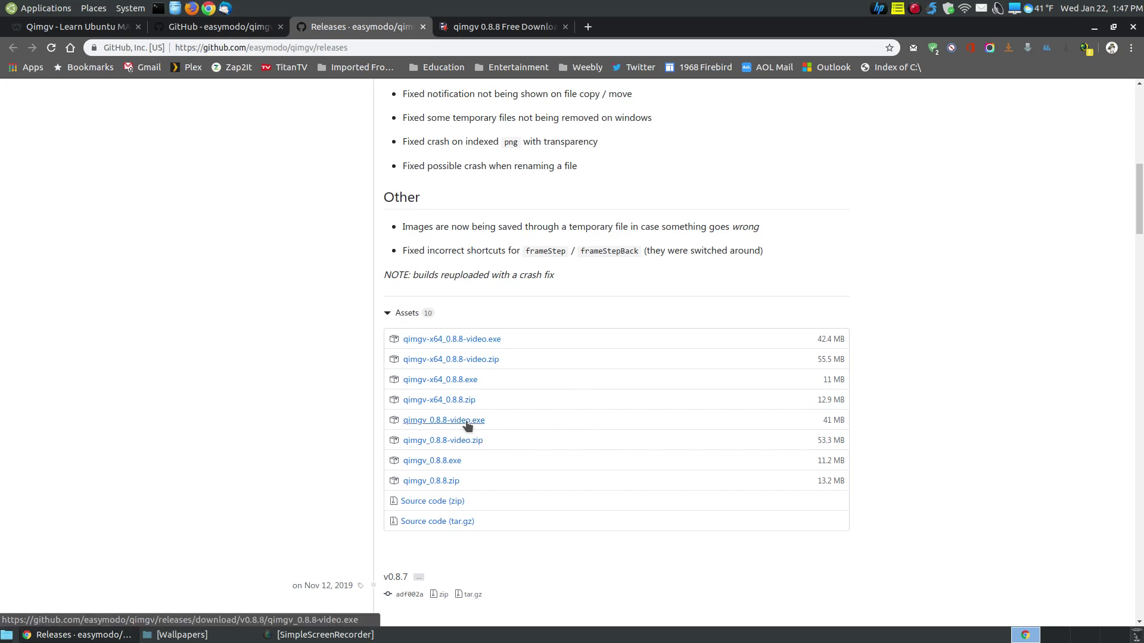
left_click(423, 27)
scroll(786, 430, "down", 1)
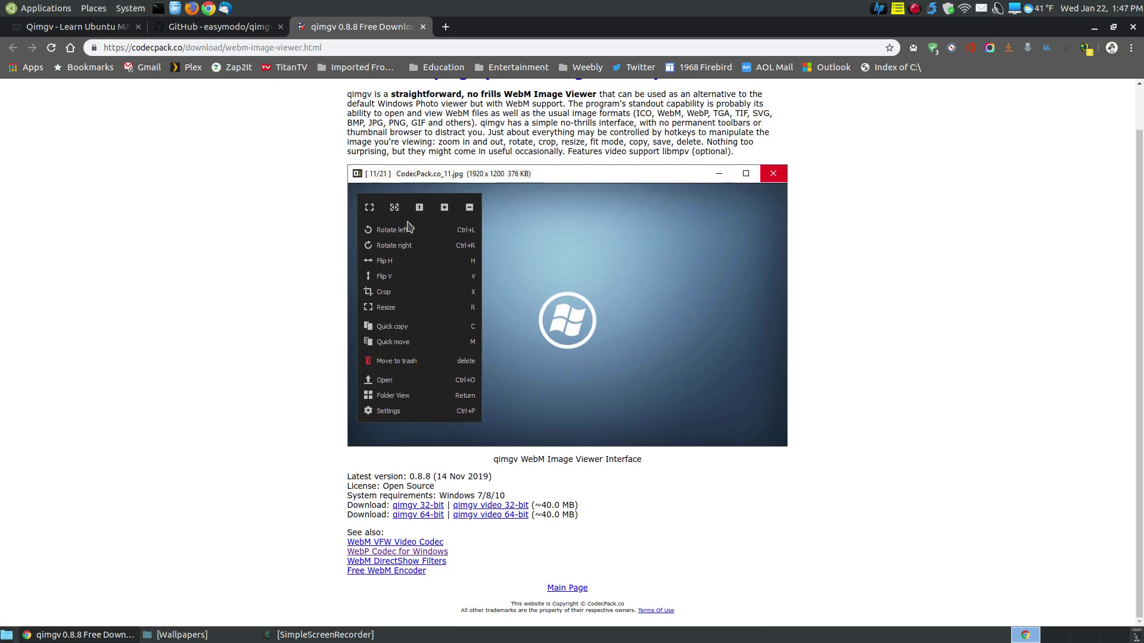
left_click(423, 26)
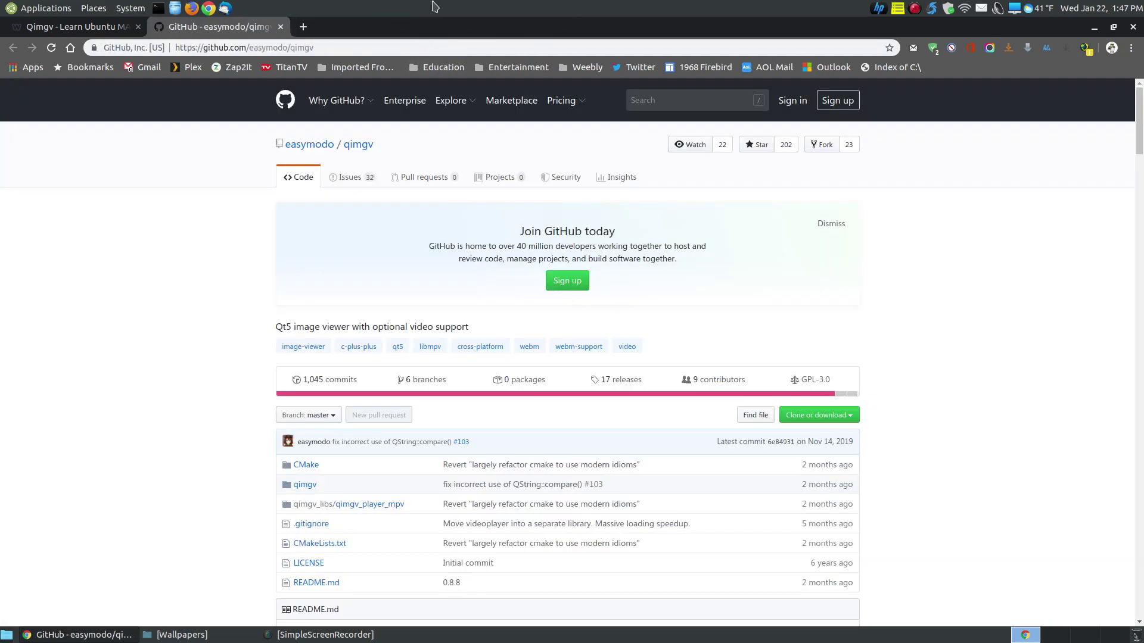
left_click(280, 27)
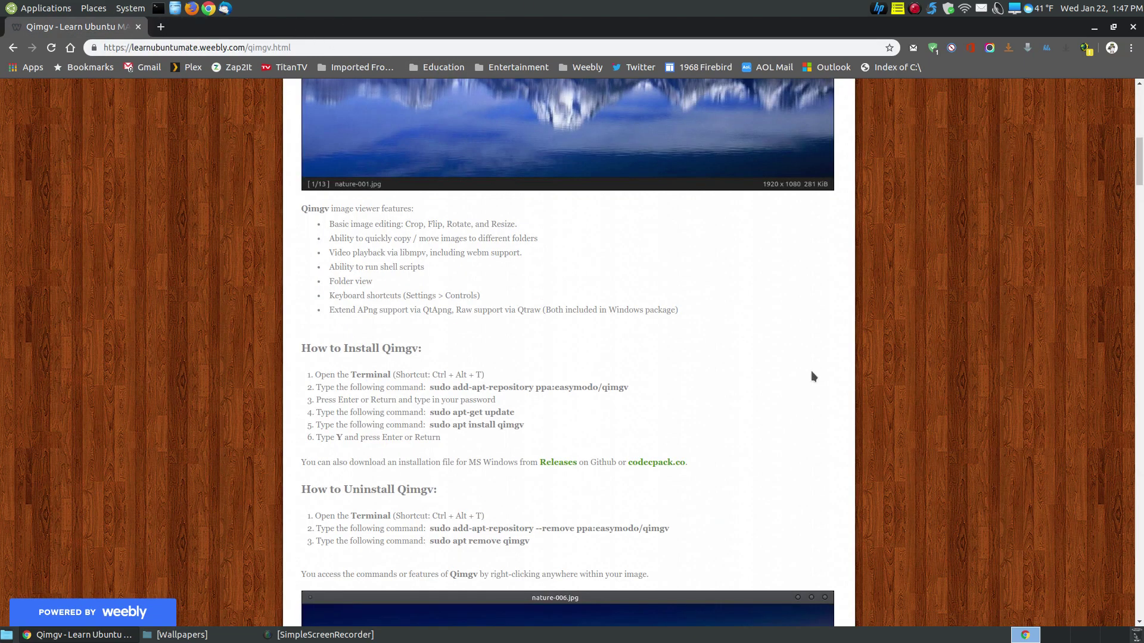
scroll(868, 388, "up", 7)
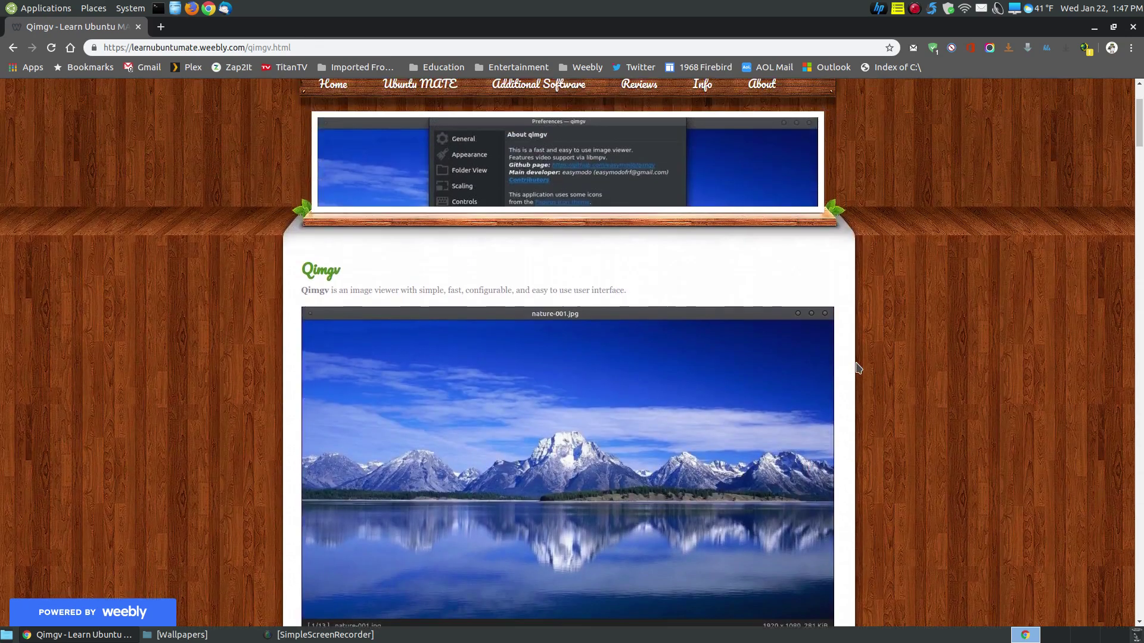
scroll(858, 368, "up", 2)
scroll(855, 363, "down", 5)
scroll(949, 480, "down", 6)
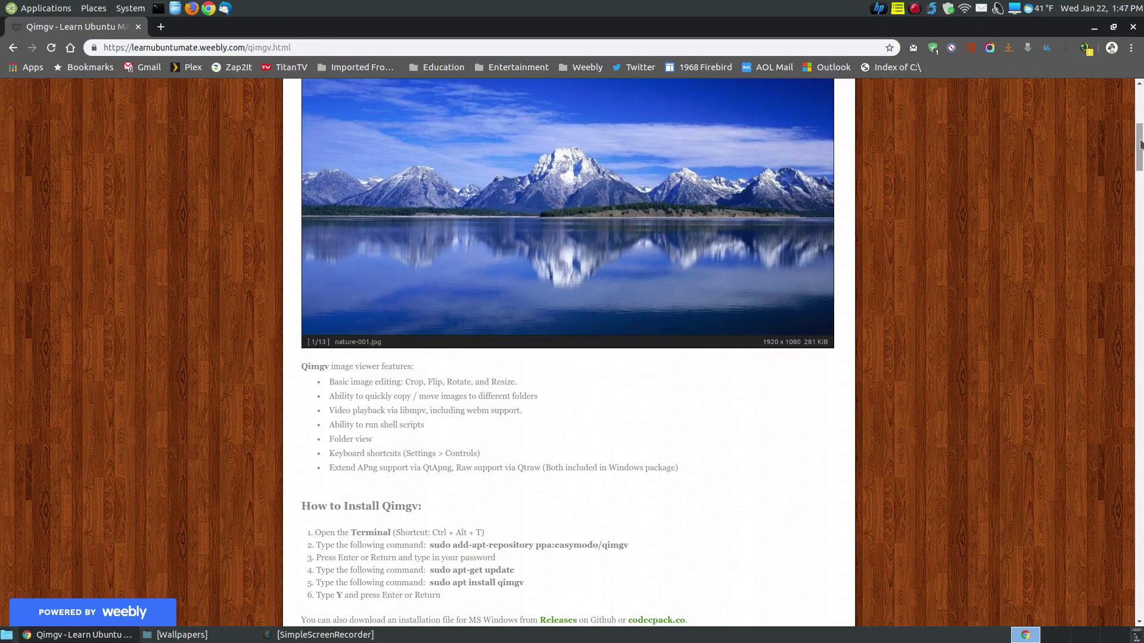
mouse_move(1139, 145)
left_mouse_down()
mouse_move(1139, 590)
mouse_move(1139, 123)
mouse_move(1139, 134)
left_mouse_up()
scroll(992, 316, "down", 1)
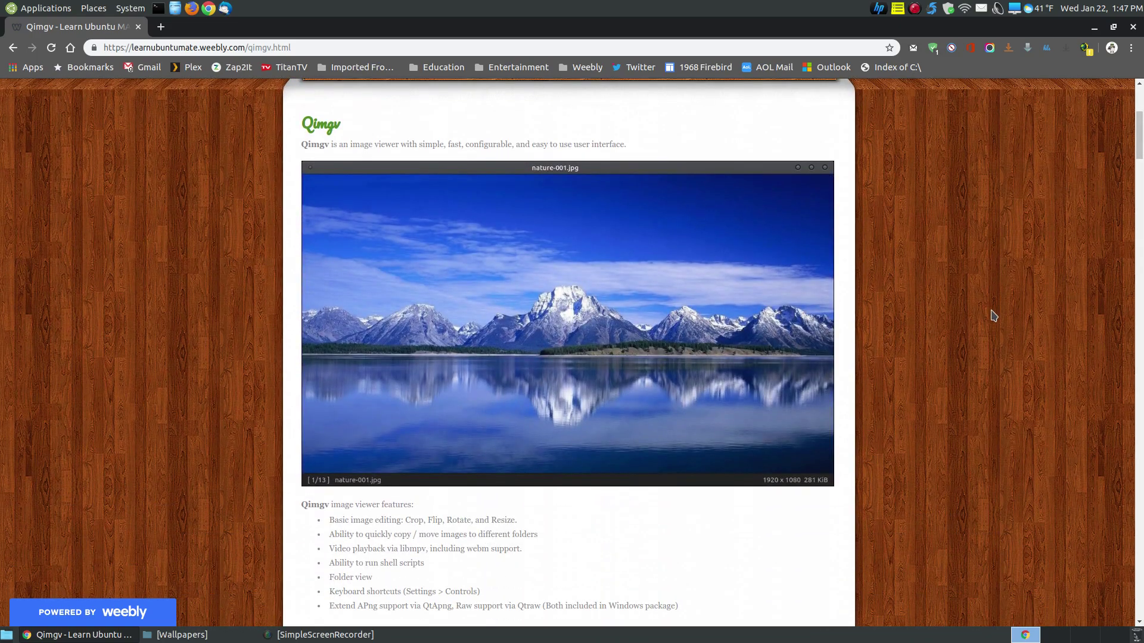
scroll(992, 316, "down", 5)
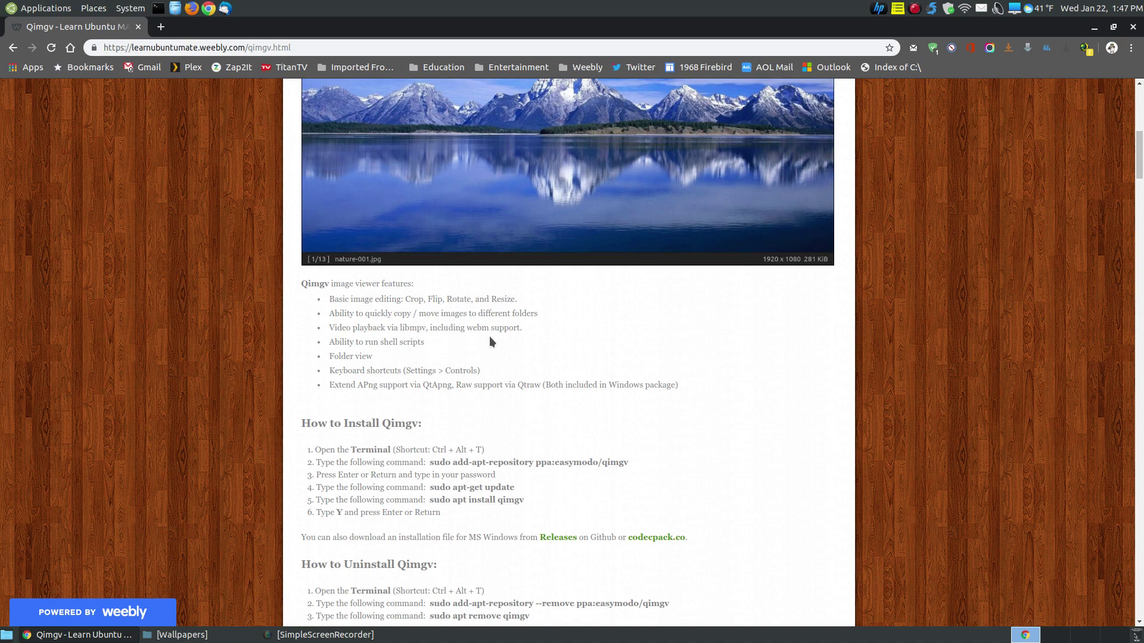
left_click_drag(426, 328, 397, 327)
left_click_drag(391, 373, 343, 373)
scroll(678, 365, "down", 2)
left_click(543, 316)
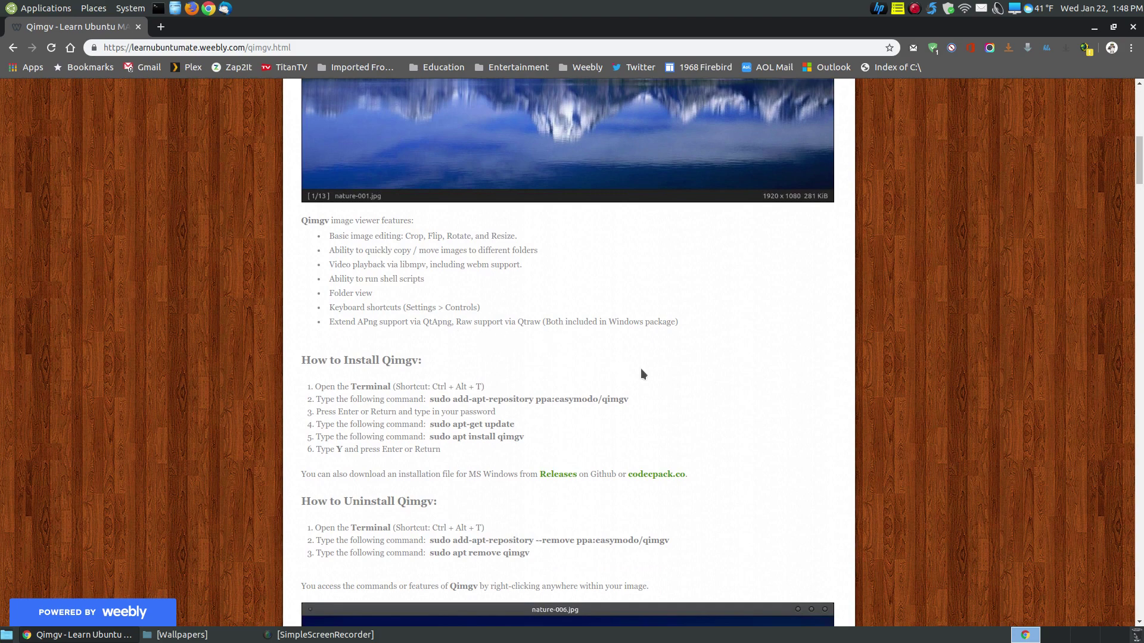
scroll(641, 368, "down", 3)
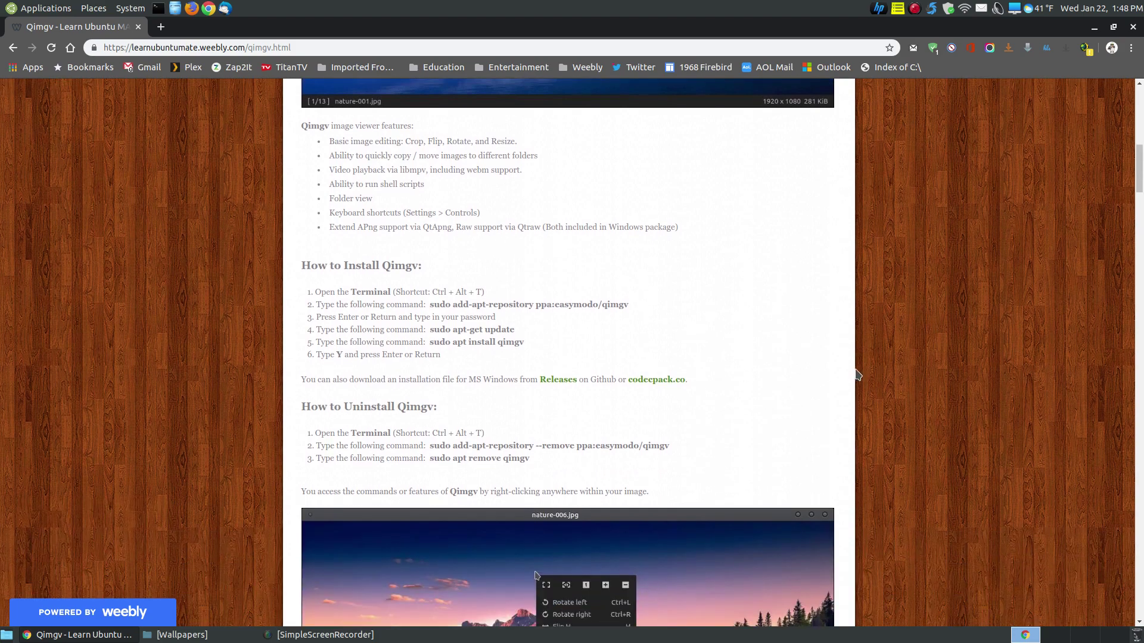
scroll(844, 374, "down", 2)
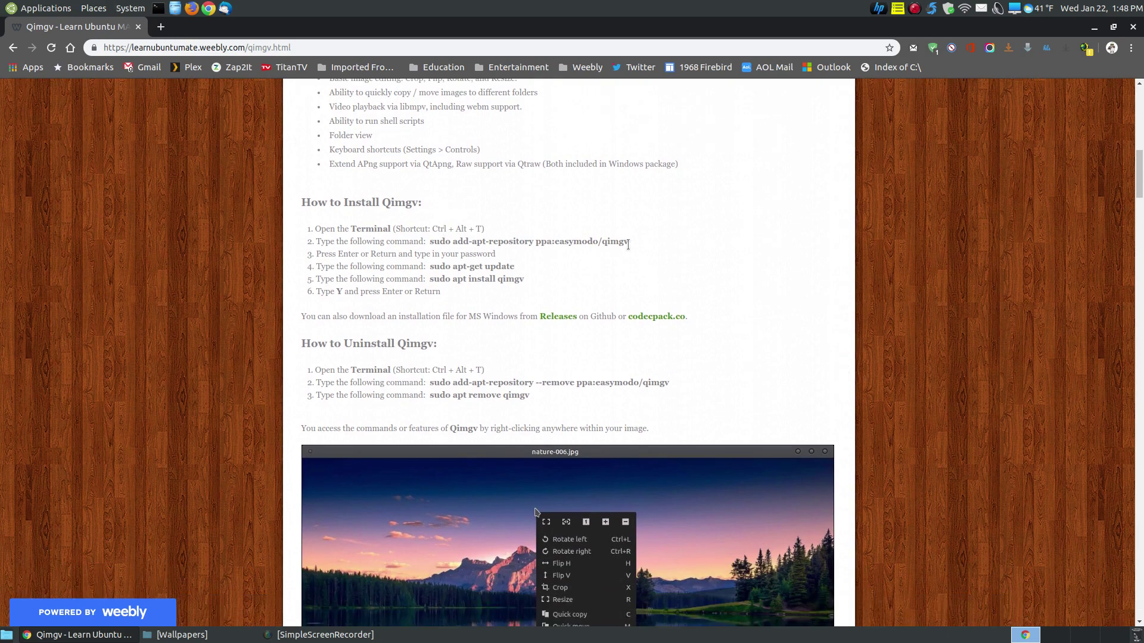
Copy the 'sudo add-apt-repository ppa:easymodo/qimgv' command from the guide page
left_click_drag(629, 242, 431, 241)
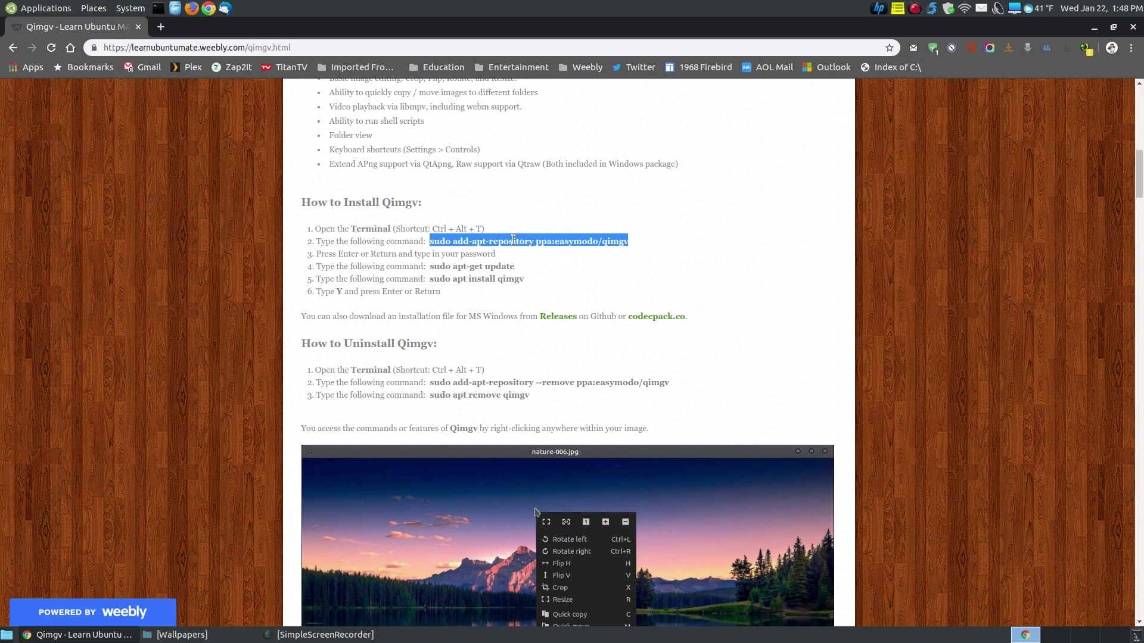
right_click(581, 242)
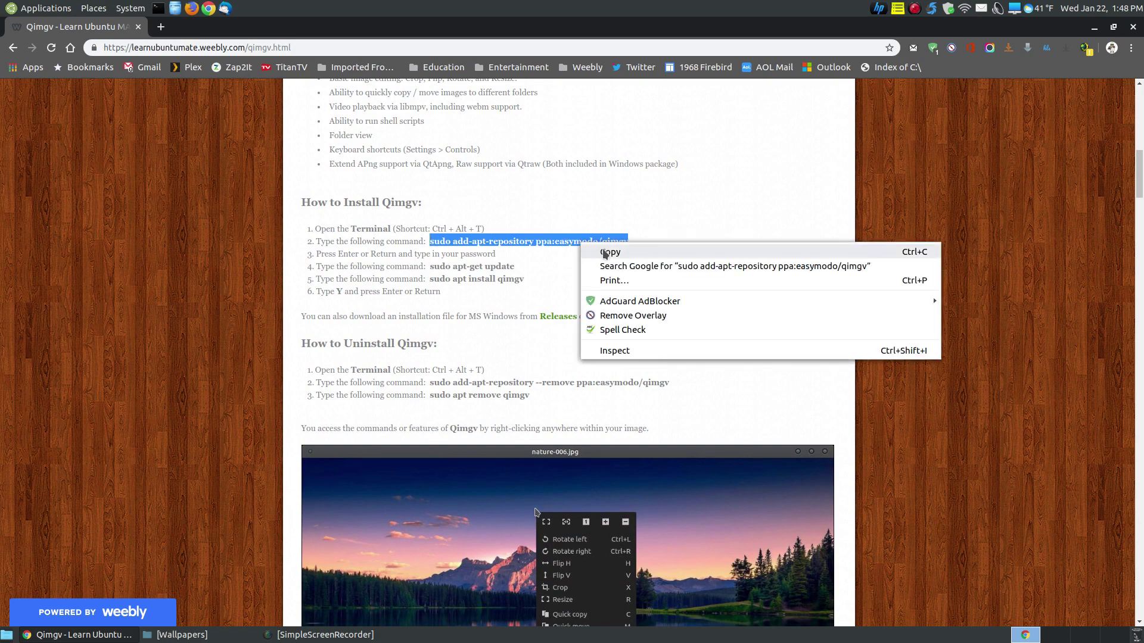
left_click(603, 251)
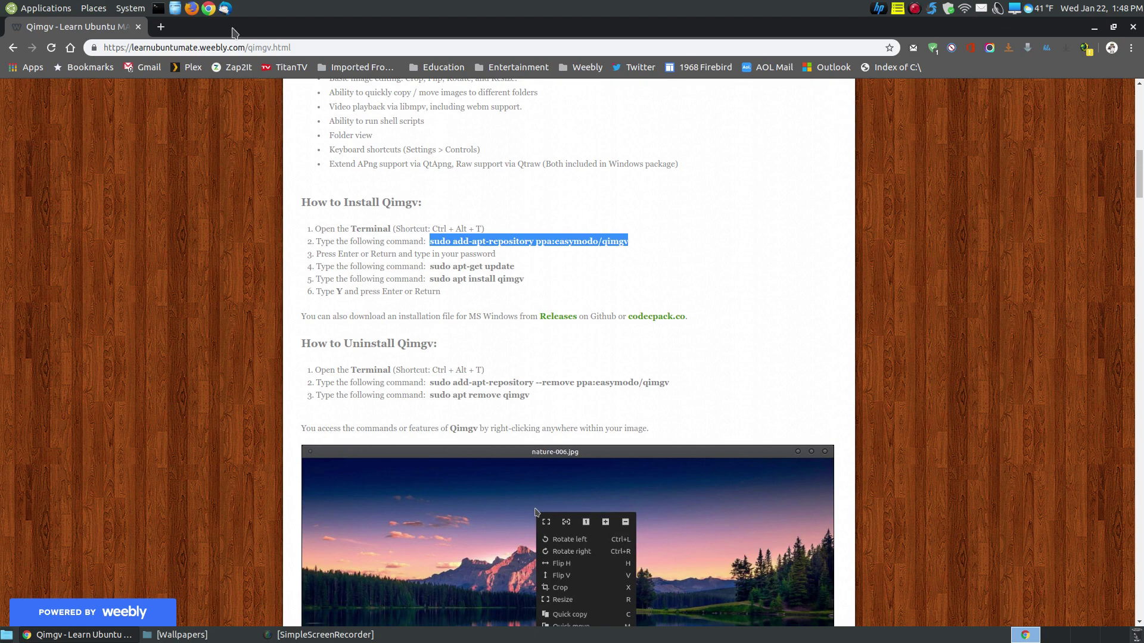
scroll(648, 360, "down", 2)
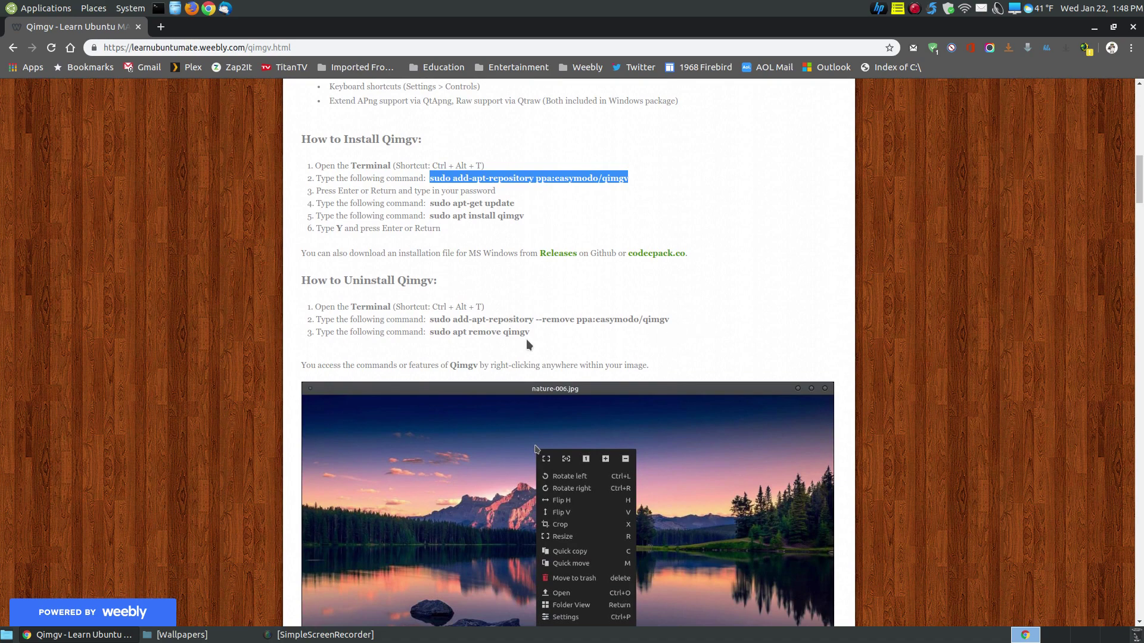
Scroll past the Resize, Crop, Rotate and Copy/Move sections to the shortcut table and footer
scroll(1039, 426, "down", 9)
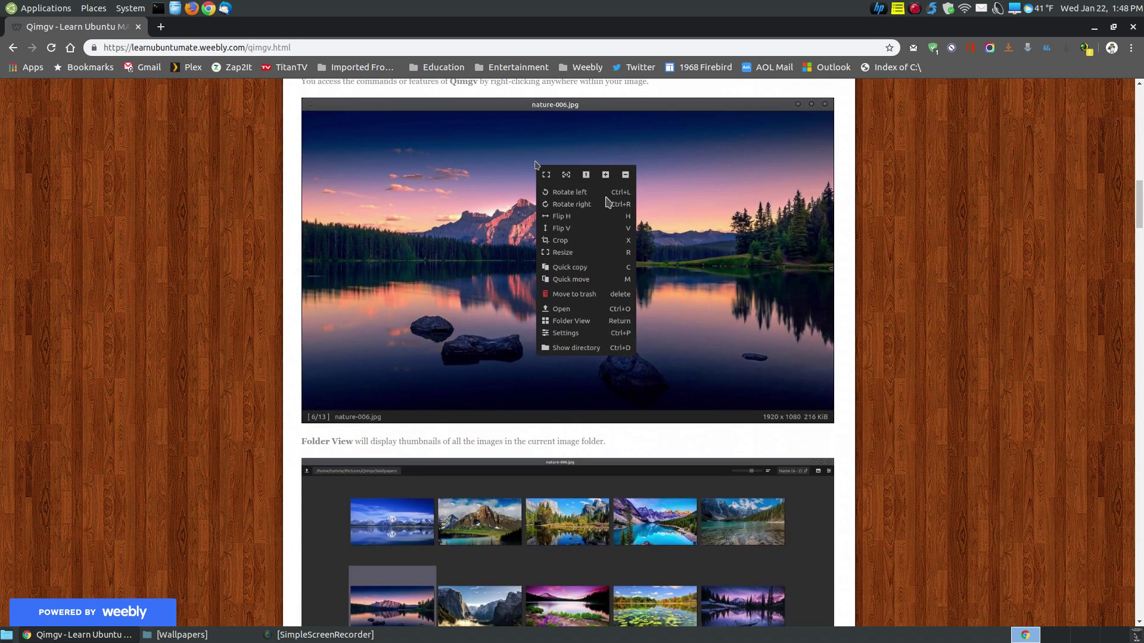
scroll(928, 308, "down", 10)
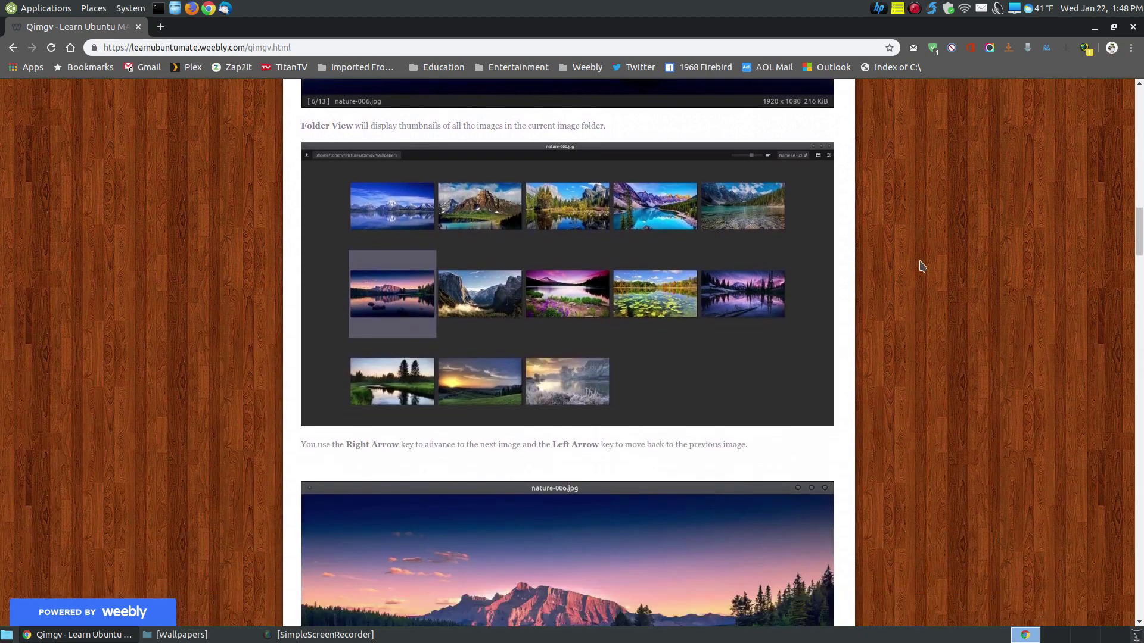
scroll(703, 272, "down", 12)
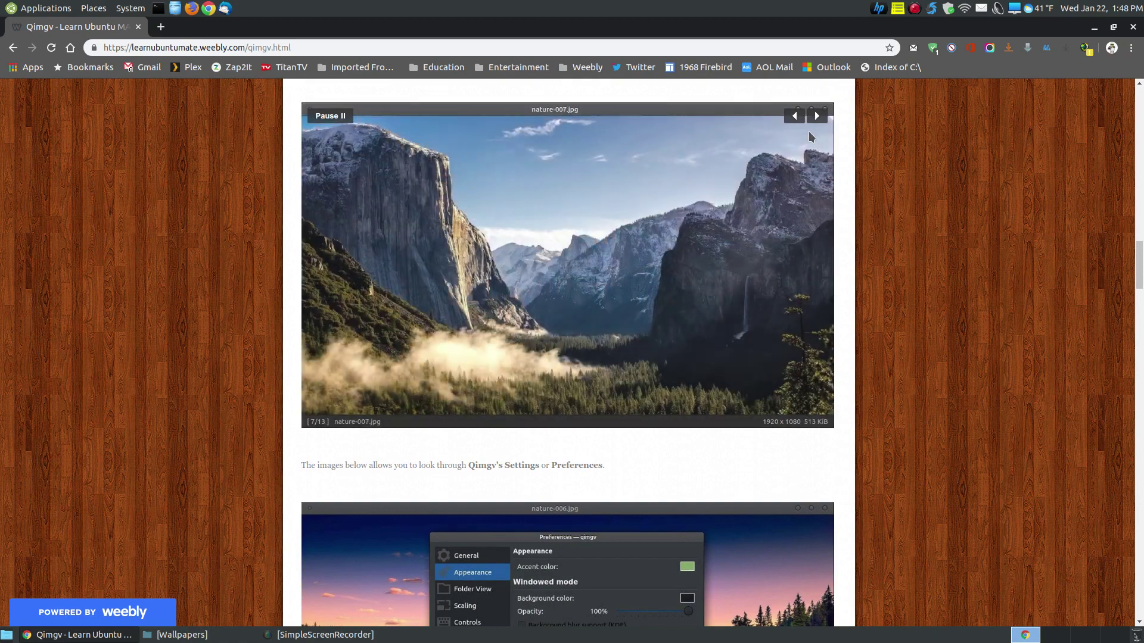
scroll(998, 396, "down", 9)
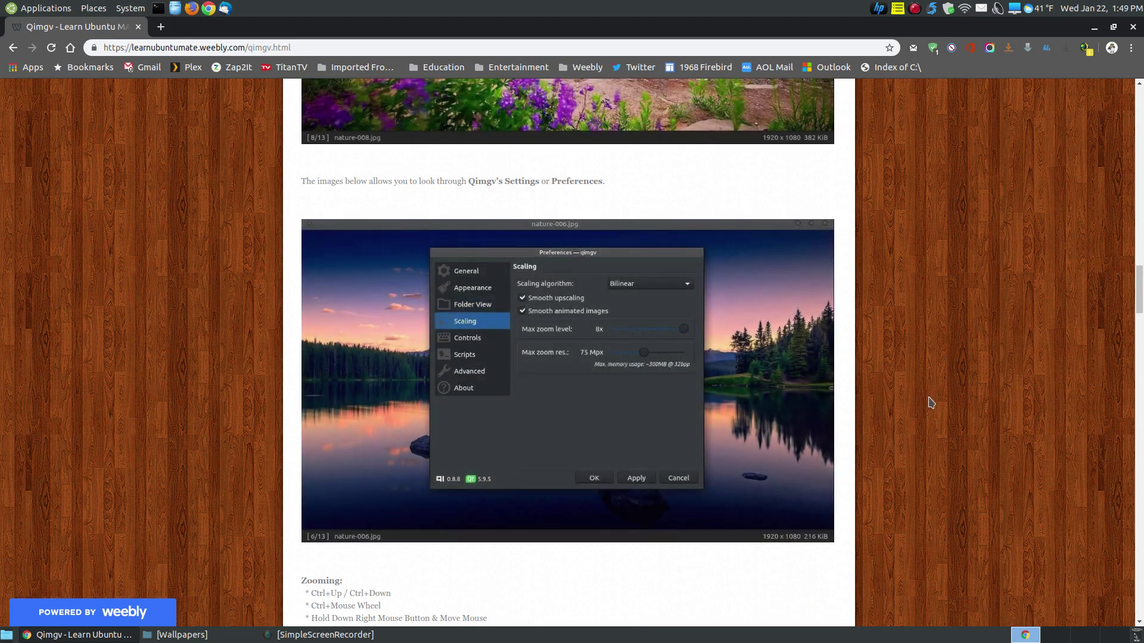
scroll(542, 329, "down", 2)
scroll(541, 325, "down", 7)
scroll(541, 325, "up", 8)
scroll(543, 325, "down", 9)
scroll(540, 319, "down", 3)
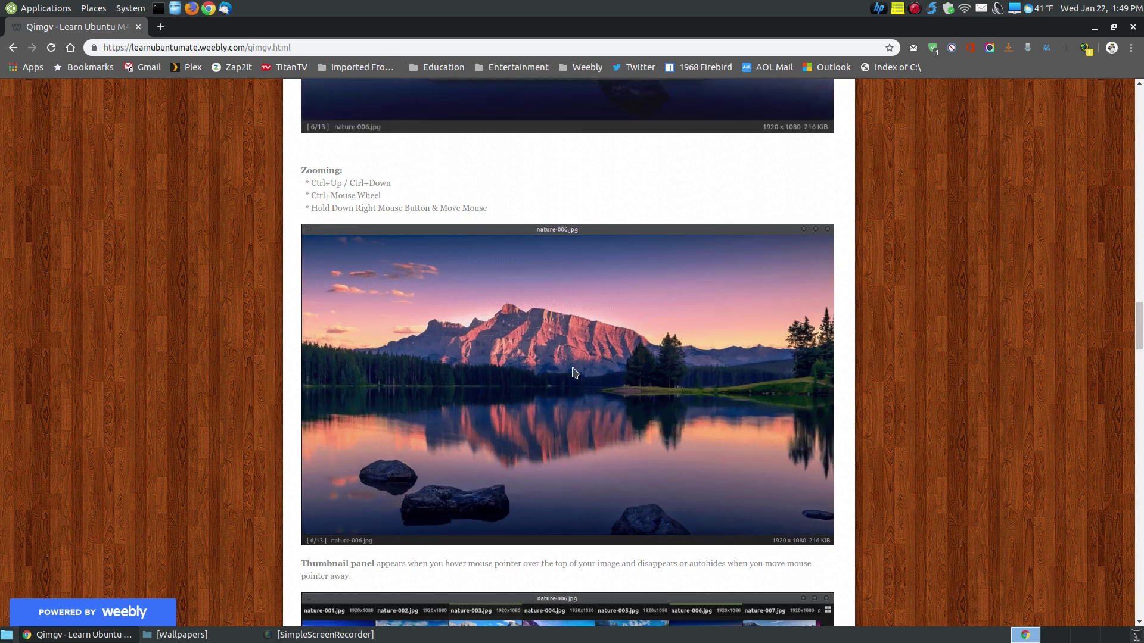
scroll(594, 400, "down", 3)
scroll(597, 405, "down", 3)
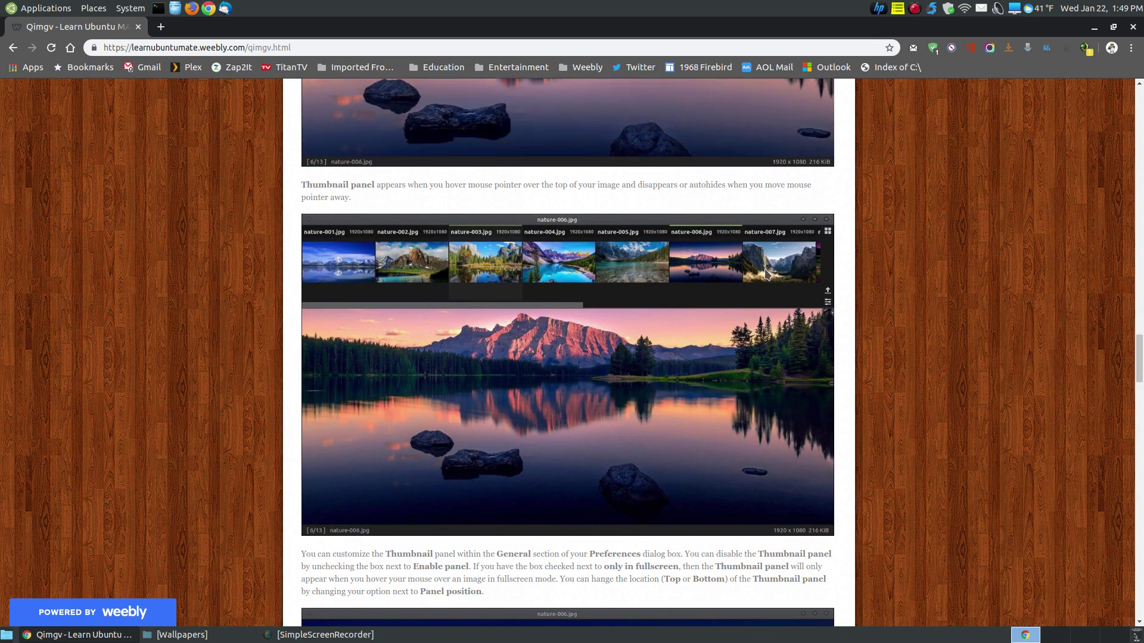
scroll(599, 382, "down", 12)
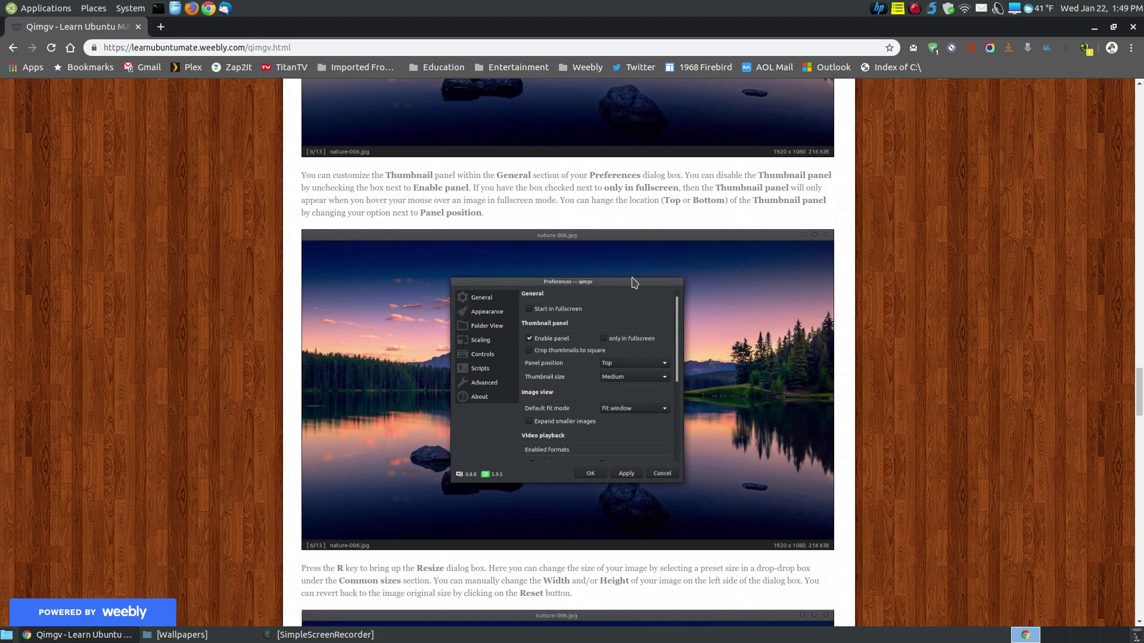
scroll(673, 323, "down", 3)
scroll(672, 322, "down", 5)
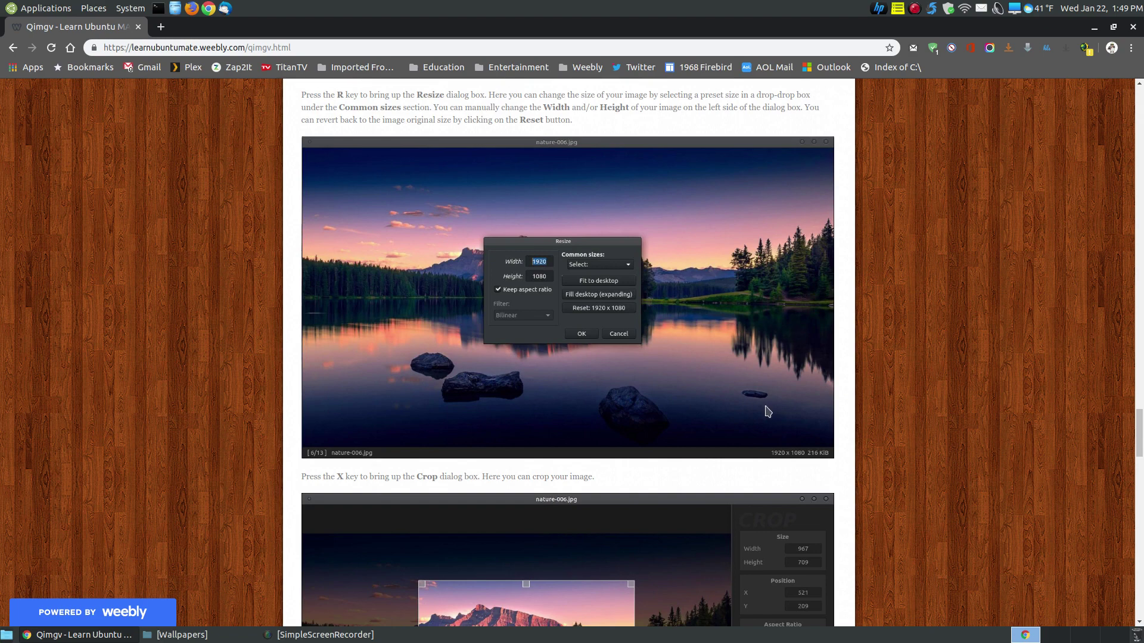
scroll(759, 399, "down", 5)
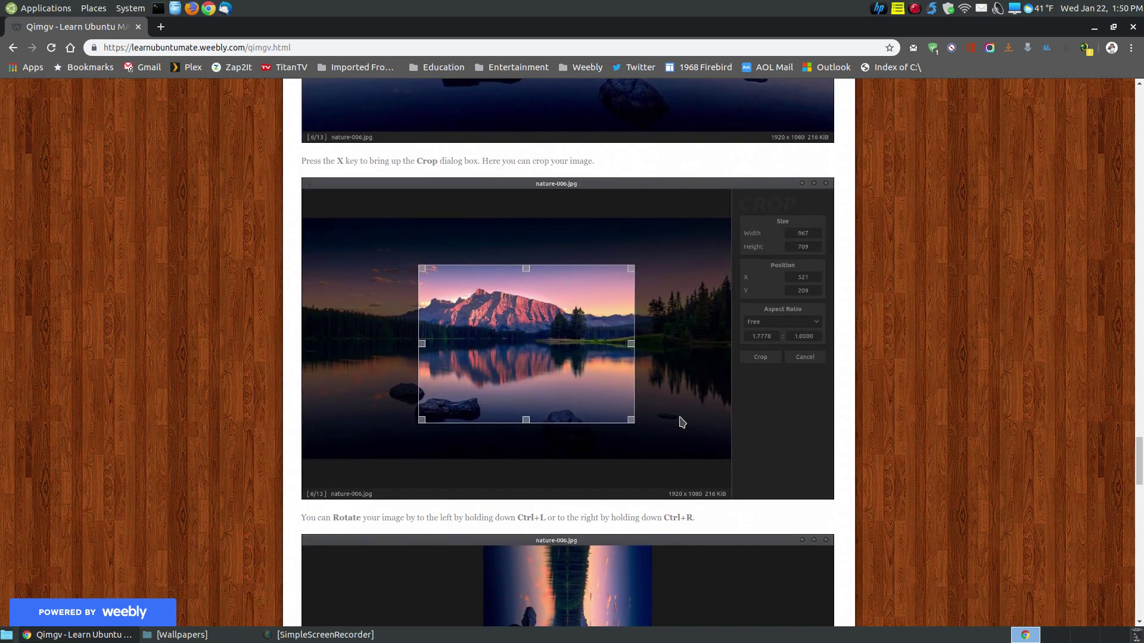
scroll(663, 407, "down", 5)
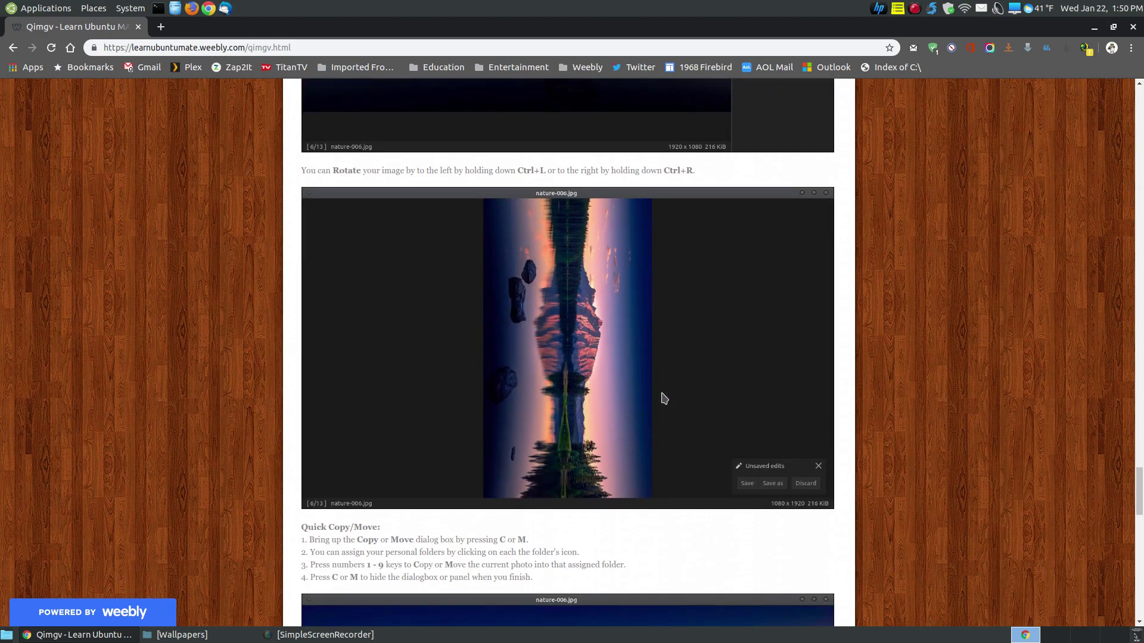
scroll(664, 399, "down", 5)
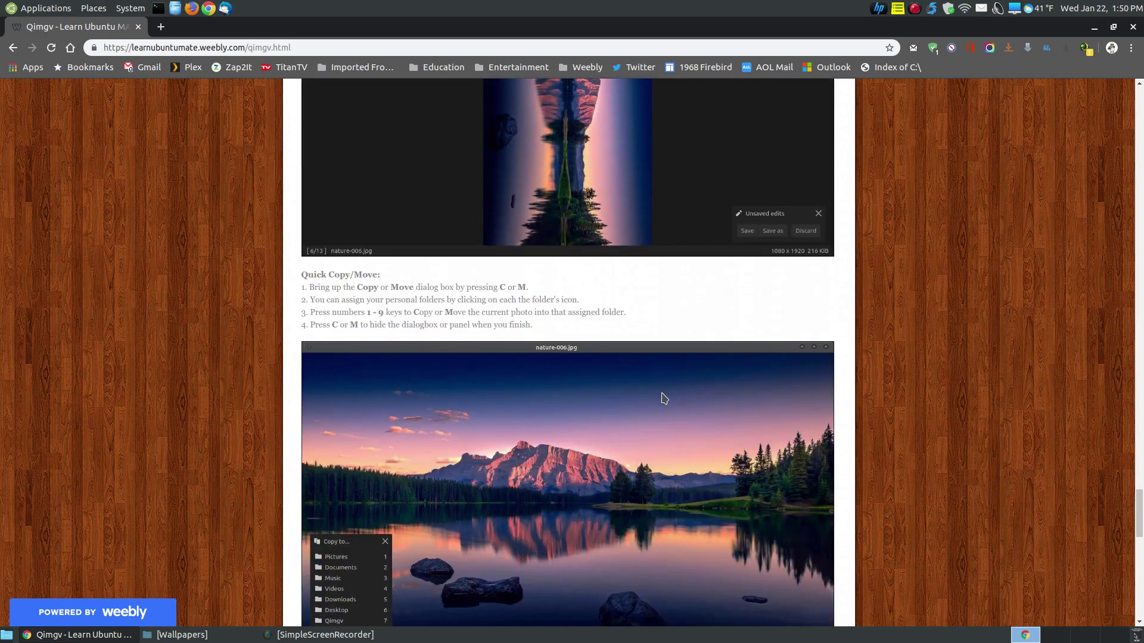
scroll(664, 398, "down", 1)
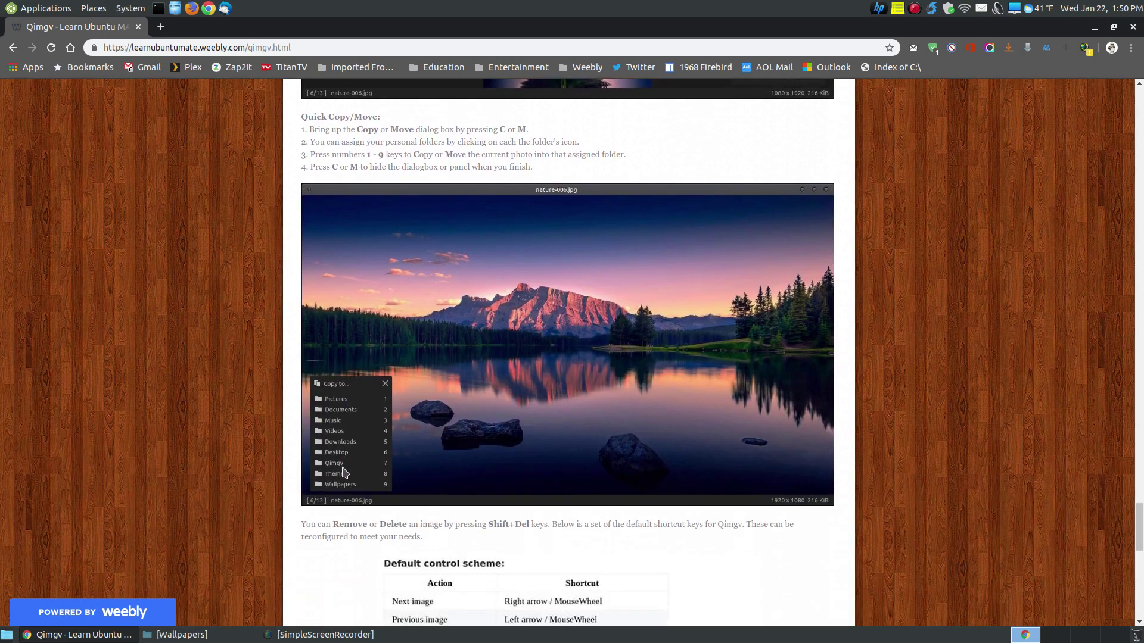
scroll(606, 427, "down", 11)
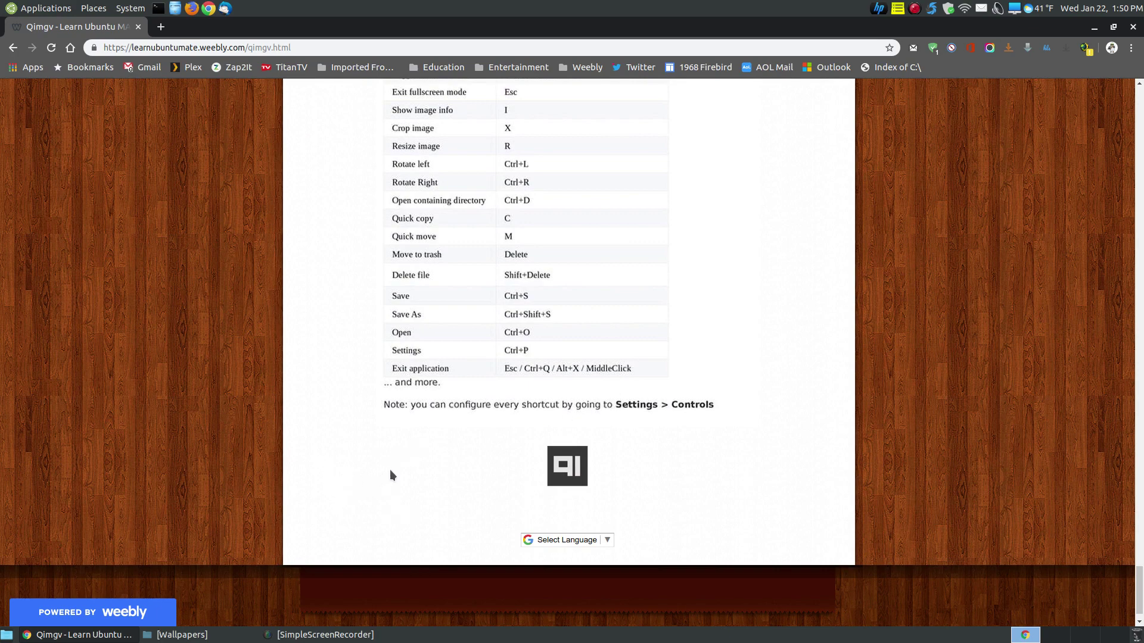
Scan the Default control scheme shortcut table, then drag the scrollbar back to the page top
scroll(390, 471, "up", 5)
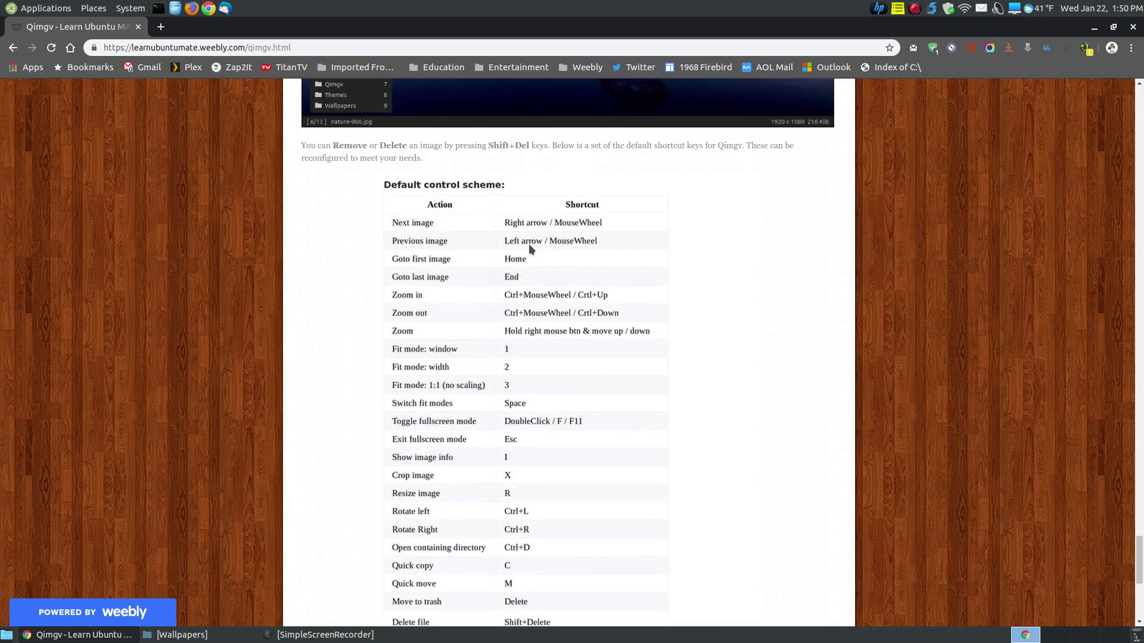
scroll(626, 402, "down", 2)
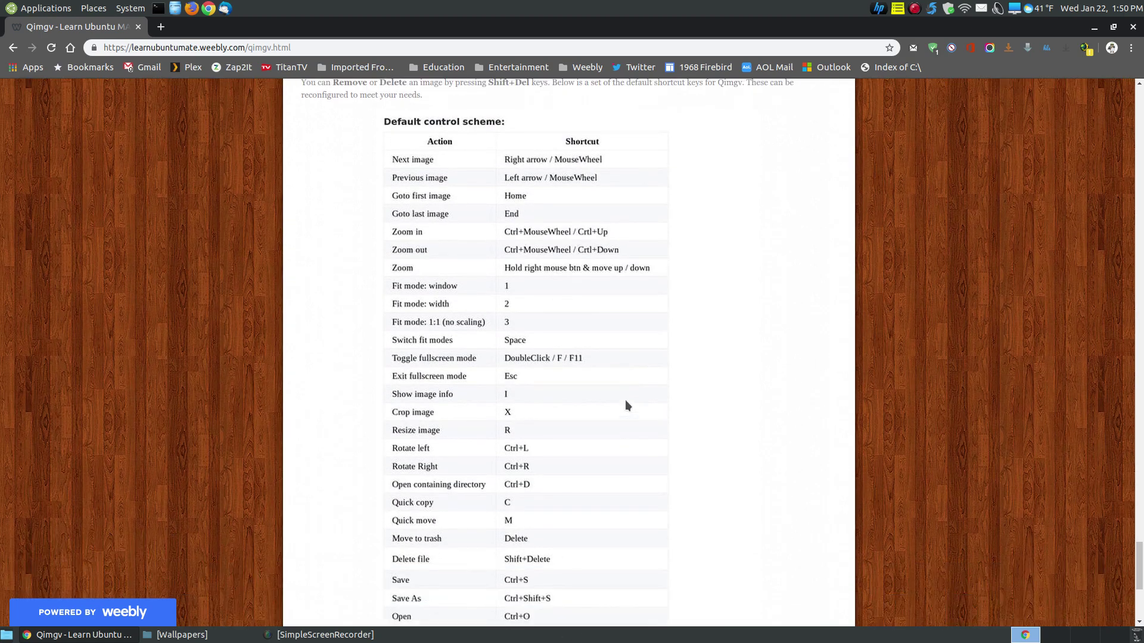
scroll(625, 405, "up", 2)
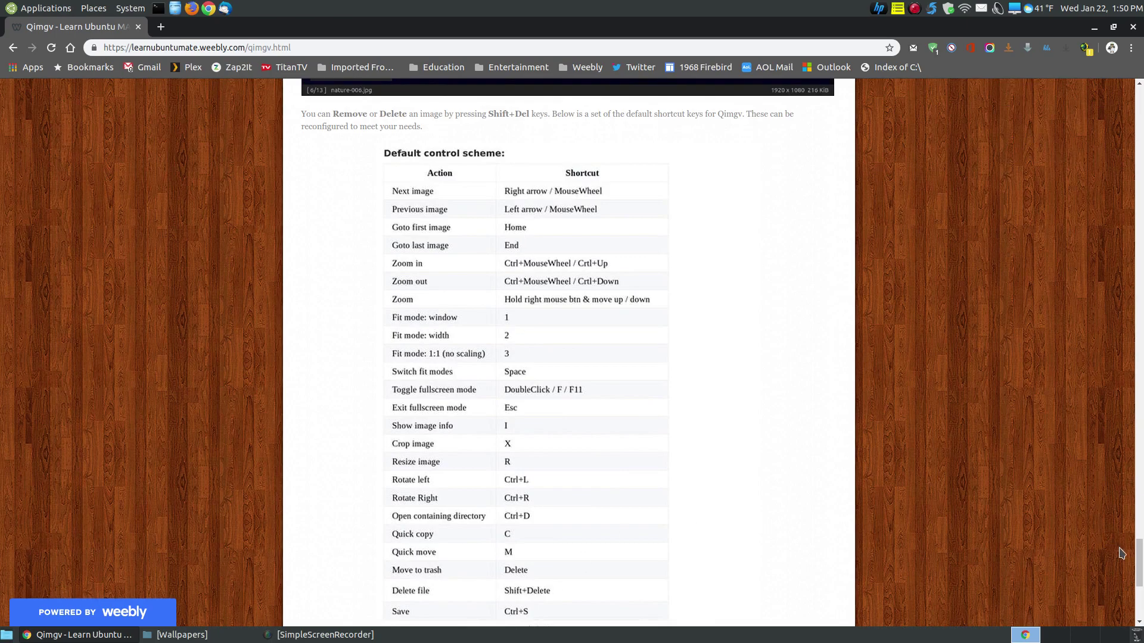
scroll(1140, 553, "down", 2)
left_click_drag(1140, 552, 1137, 105)
Minimize Chrome, restore the Wallpapers folder and show the Open With options for nature-001.jpg
left_click(1095, 28)
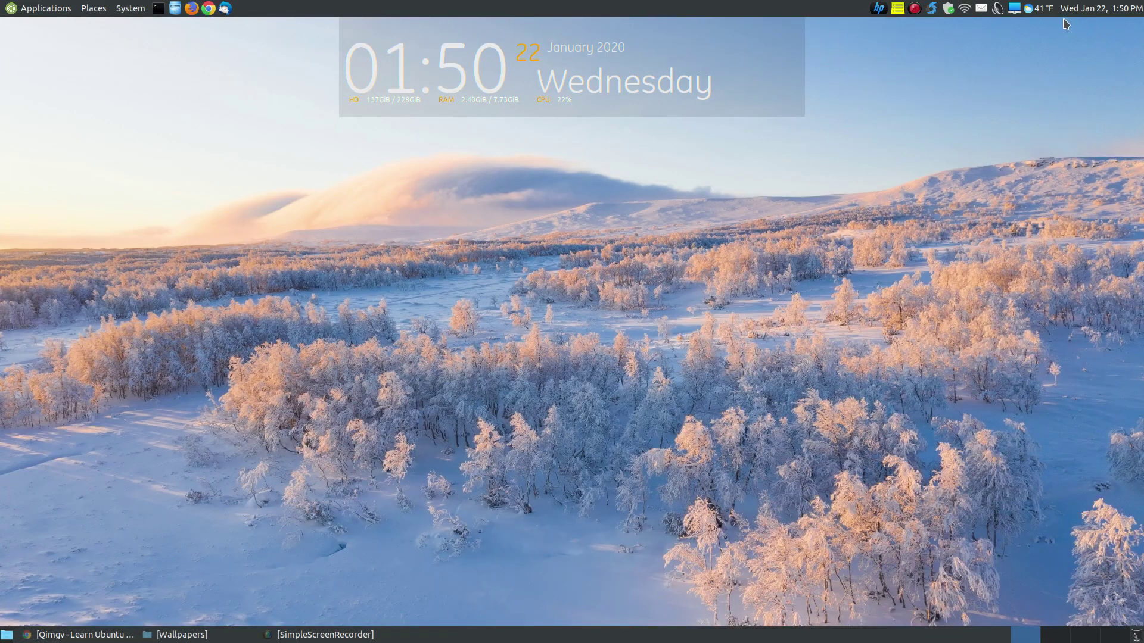
left_click(184, 634)
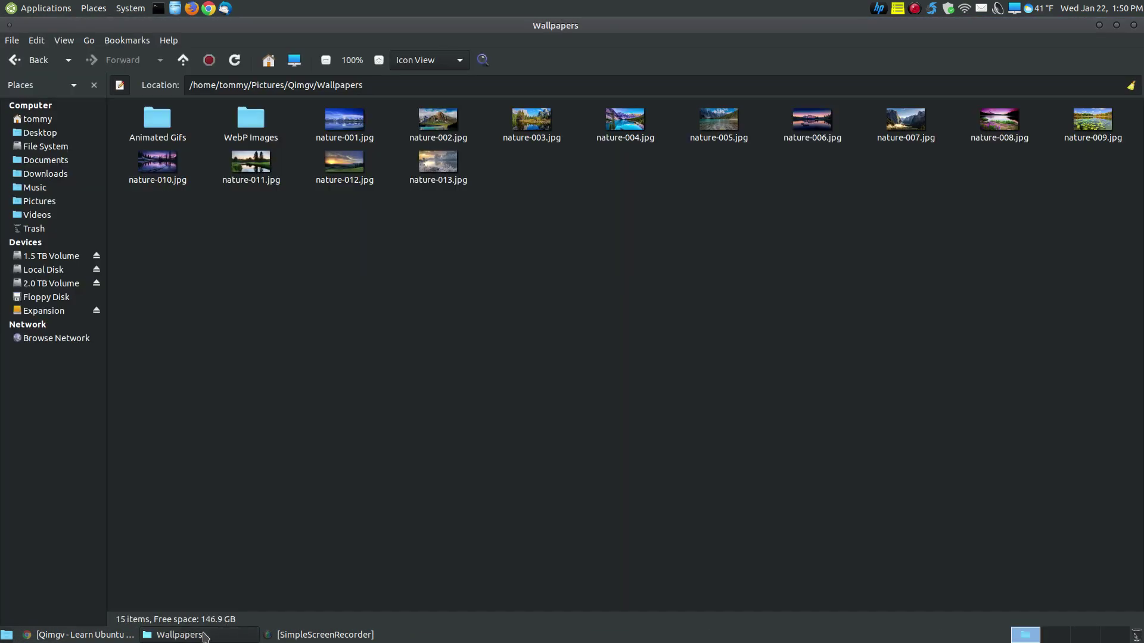
left_click(348, 131)
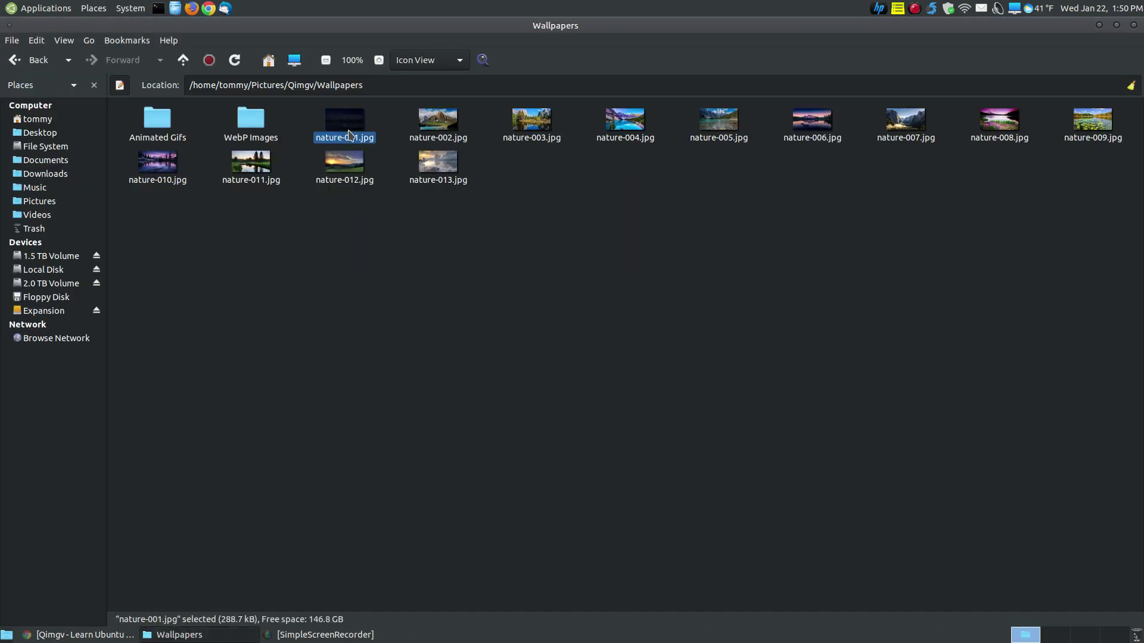
right_click(351, 134)
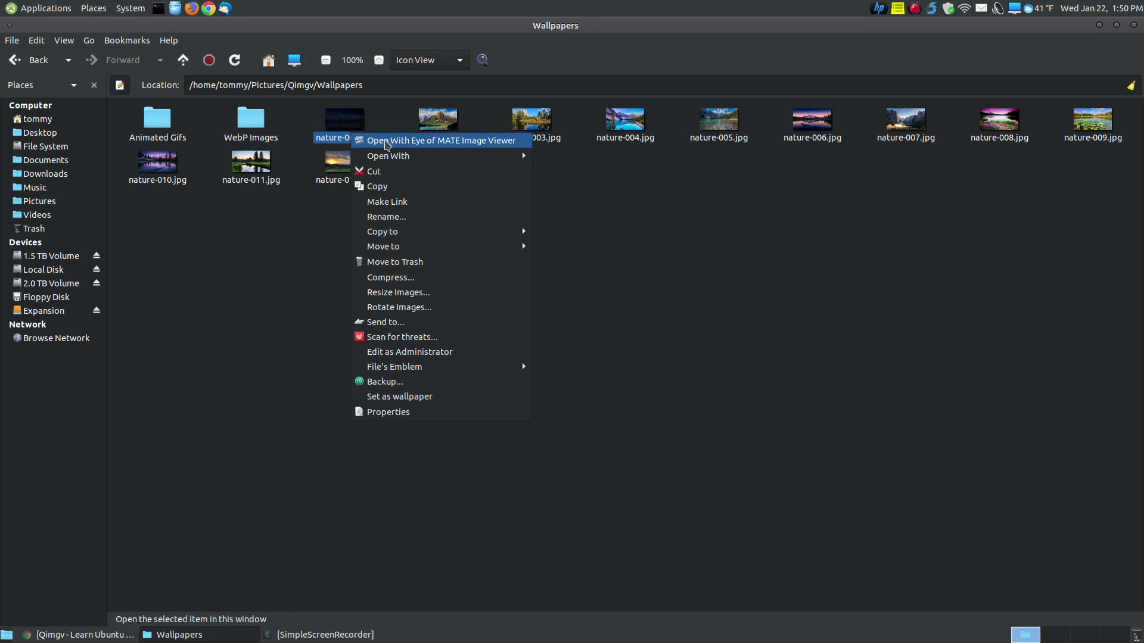
mouse_move(422, 157)
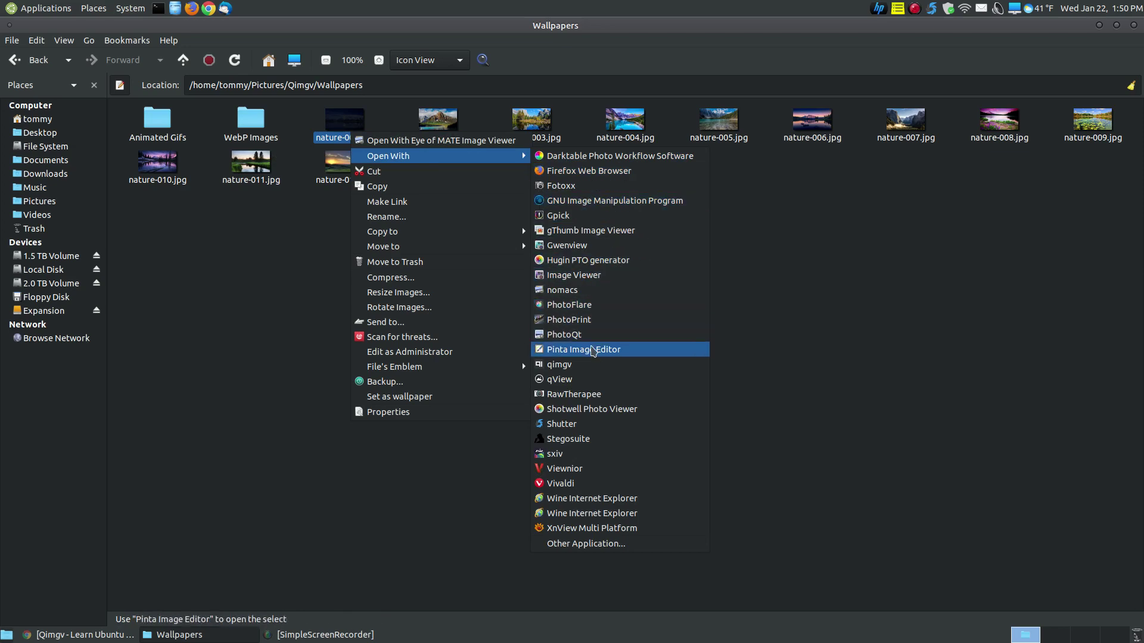
Open nature-001.jpg in qimgv, minimize Caja and move the qimgv window further up
left_click(576, 372)
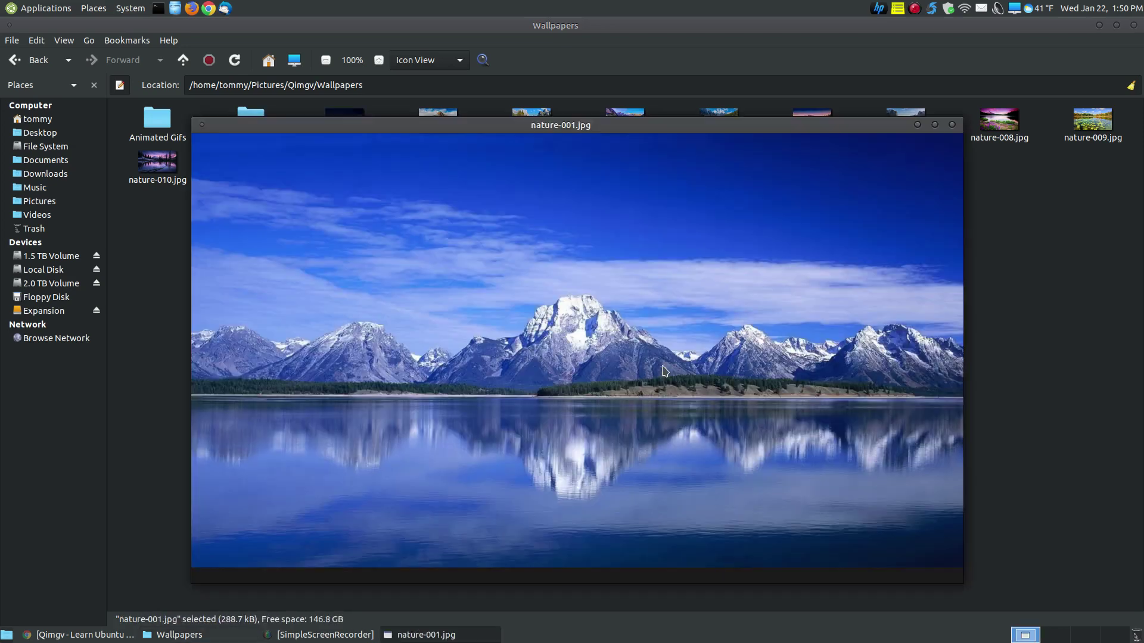
left_click(1099, 25)
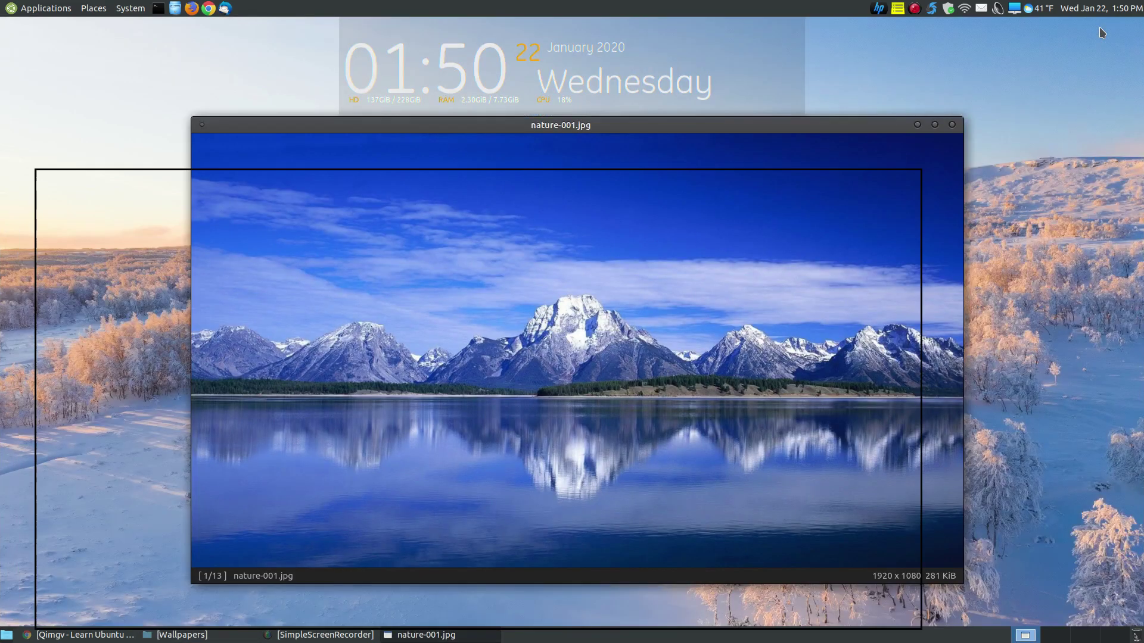
left_click_drag(622, 126, 598, 119)
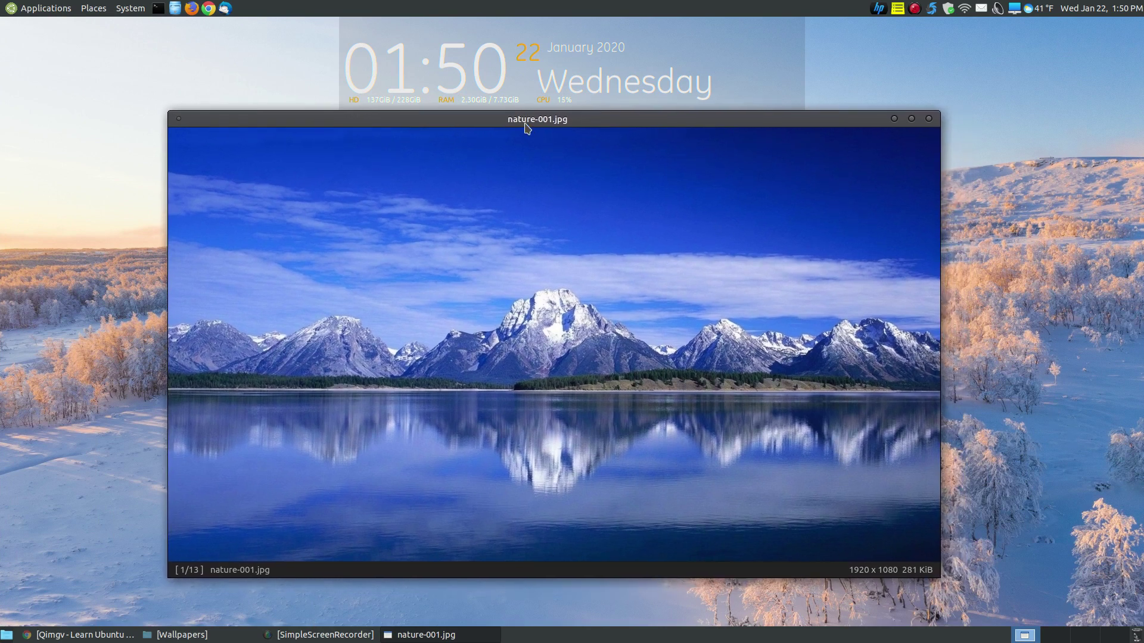
left_click_drag(523, 124, 520, 101)
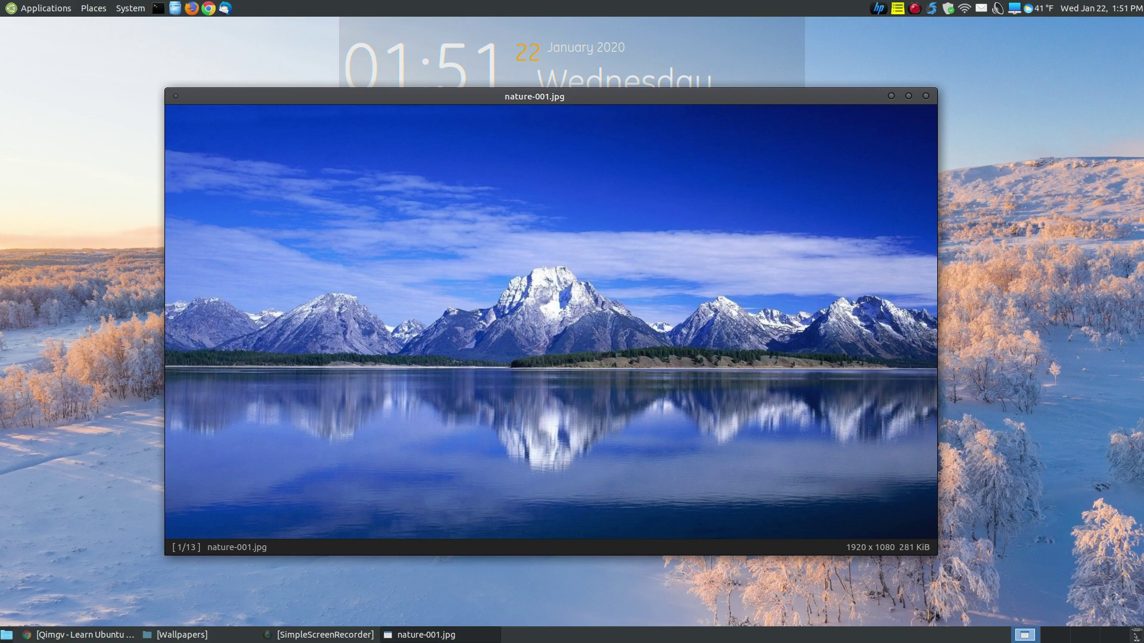
Step through the wallpapers with the arrow keys, going back once, on past nature-009.jpg
key("Right")
key("Right")
key("Right")
key("Right")
key("Right")
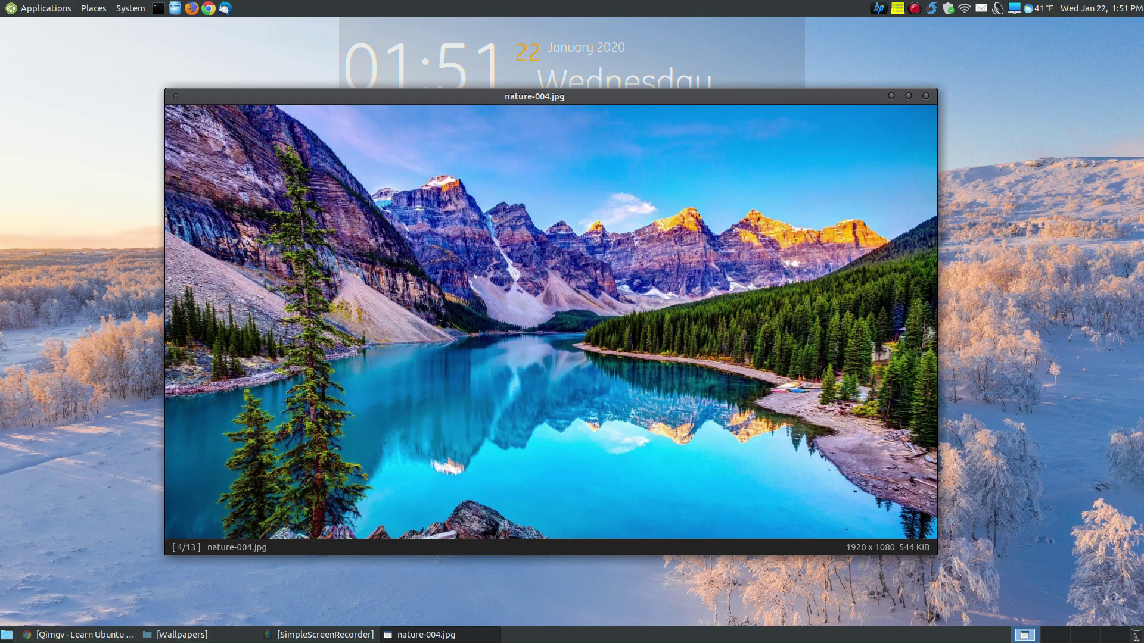
key("Right")
key("Right")
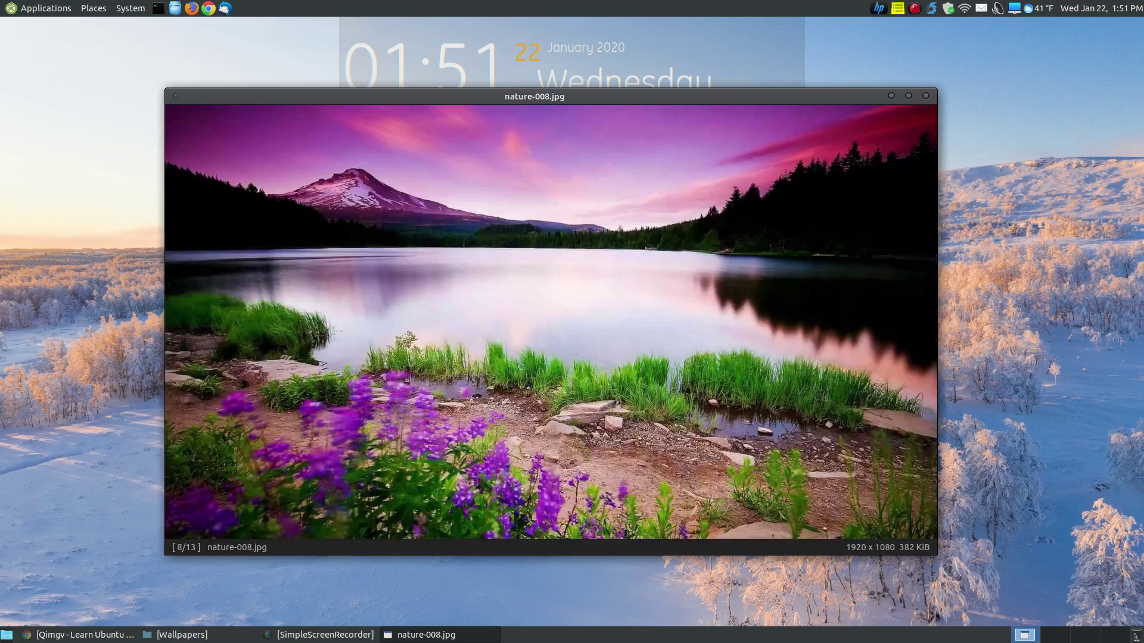
key("Left")
key("Left")
key("Left")
key("Left")
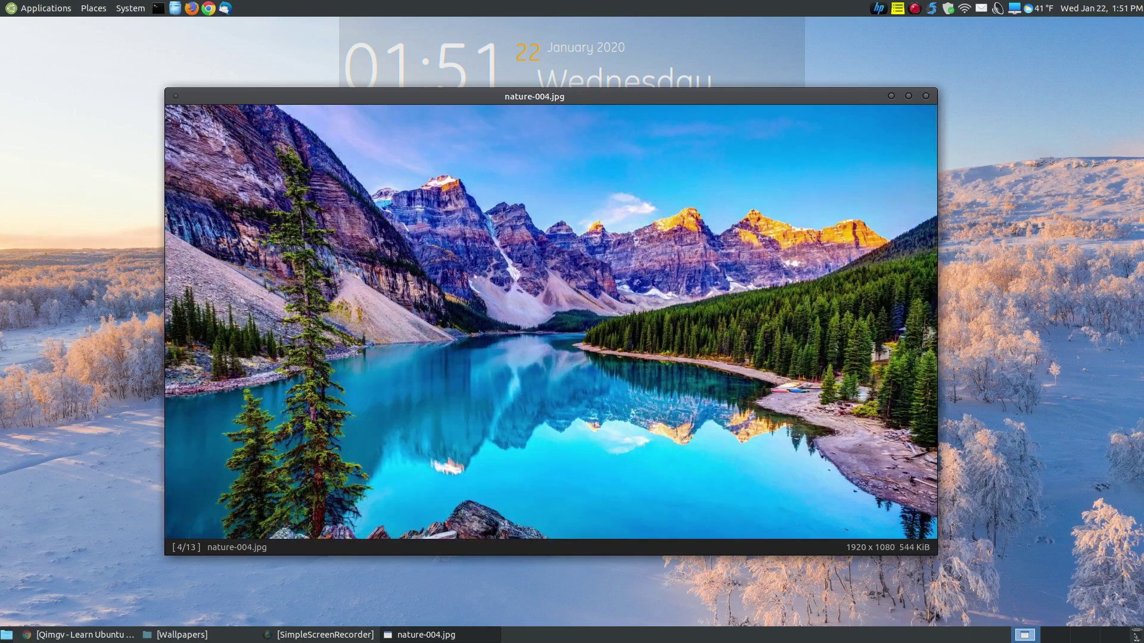
key("Right")
key("Right")
key("Right")
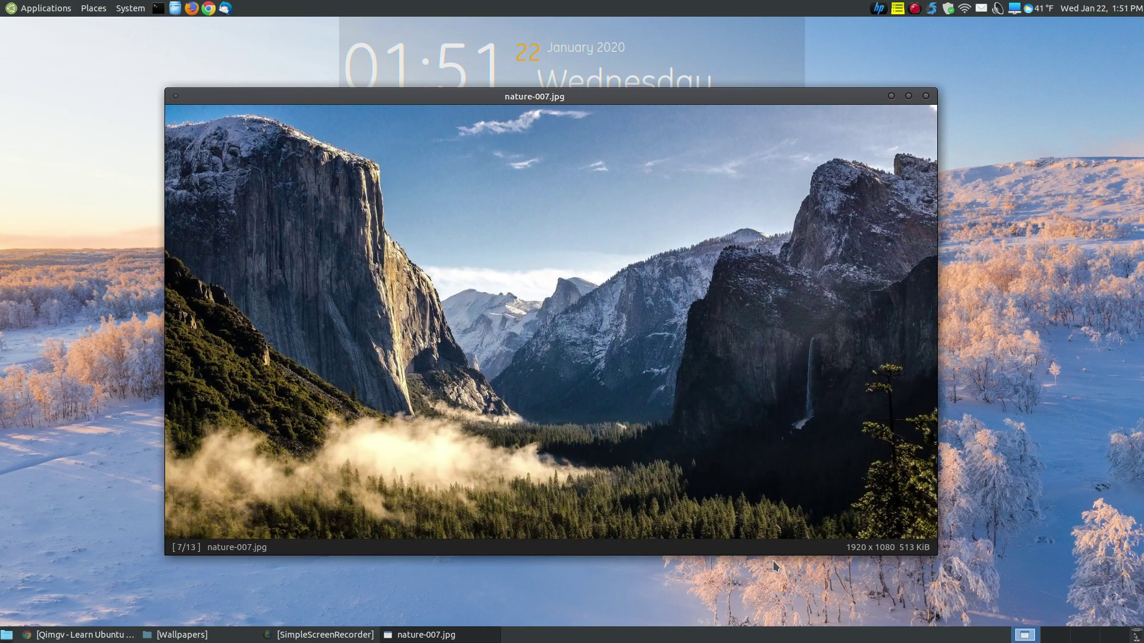
key("Right")
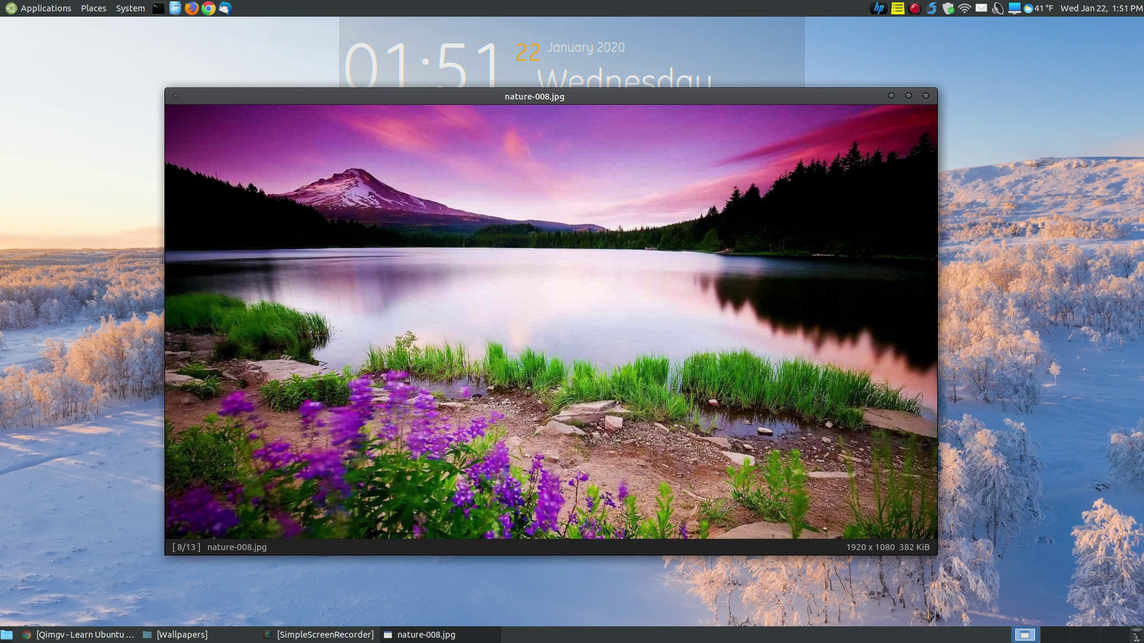
key("Right")
key("Right")
key("Right")
key("Right")
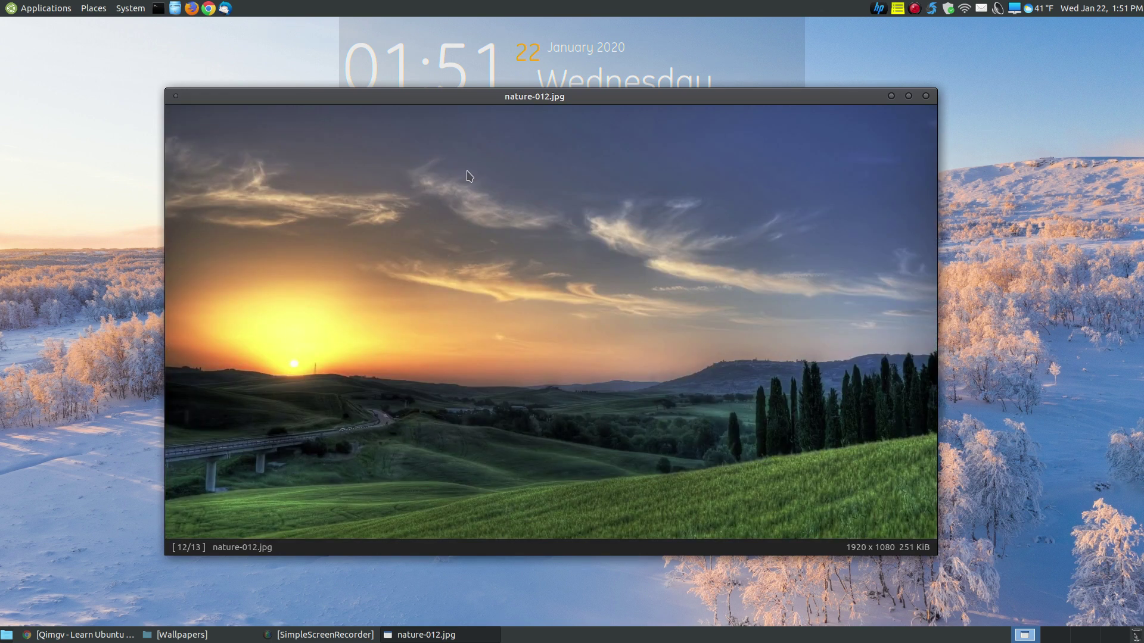
right_click(468, 175)
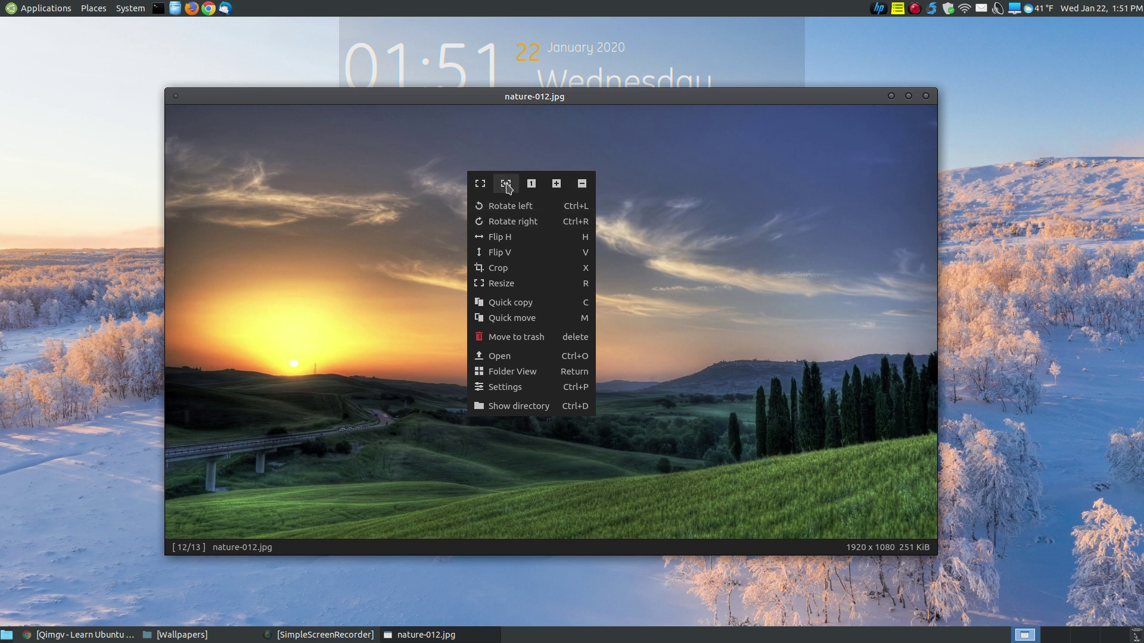
left_click(533, 185)
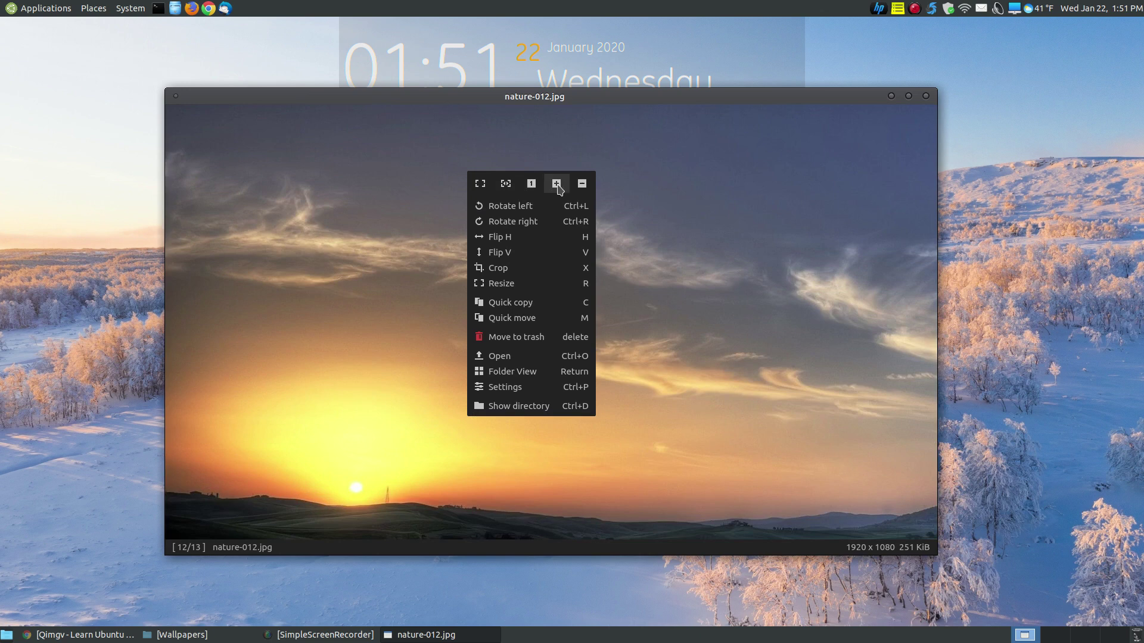
left_click(582, 184)
left_click(582, 185)
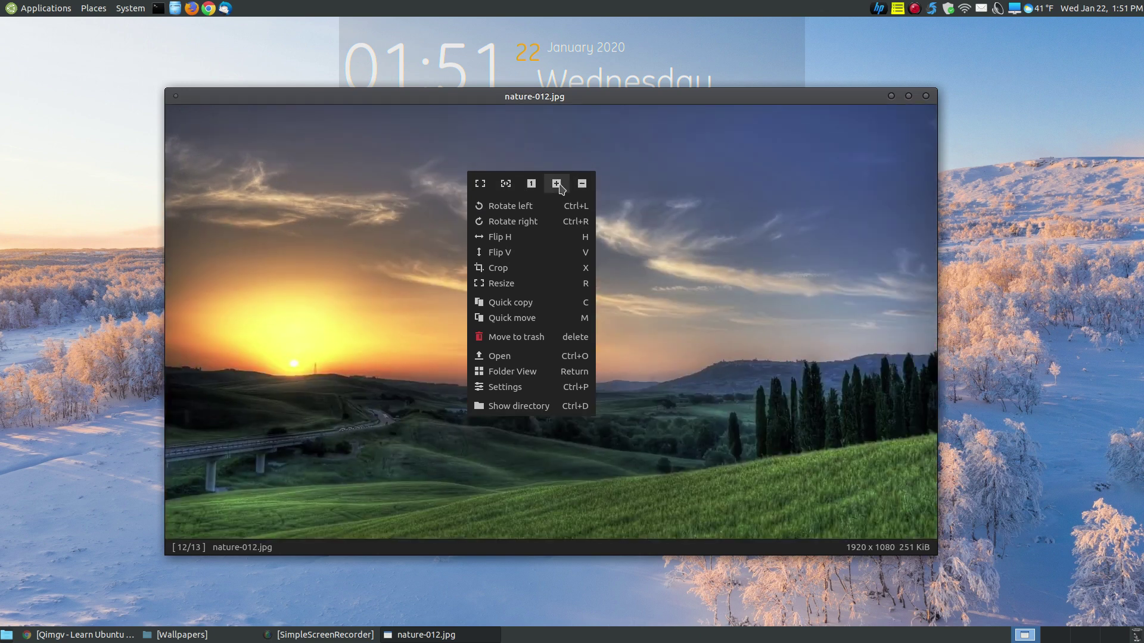
left_click(558, 185)
left_click(557, 185)
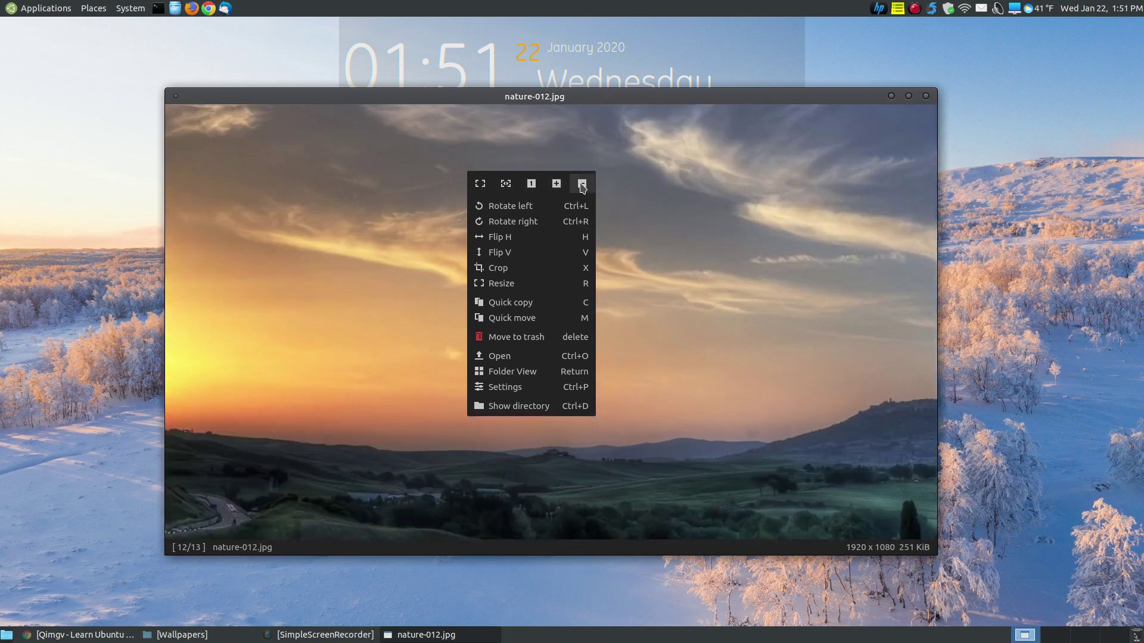
left_click(582, 184)
left_click(582, 185)
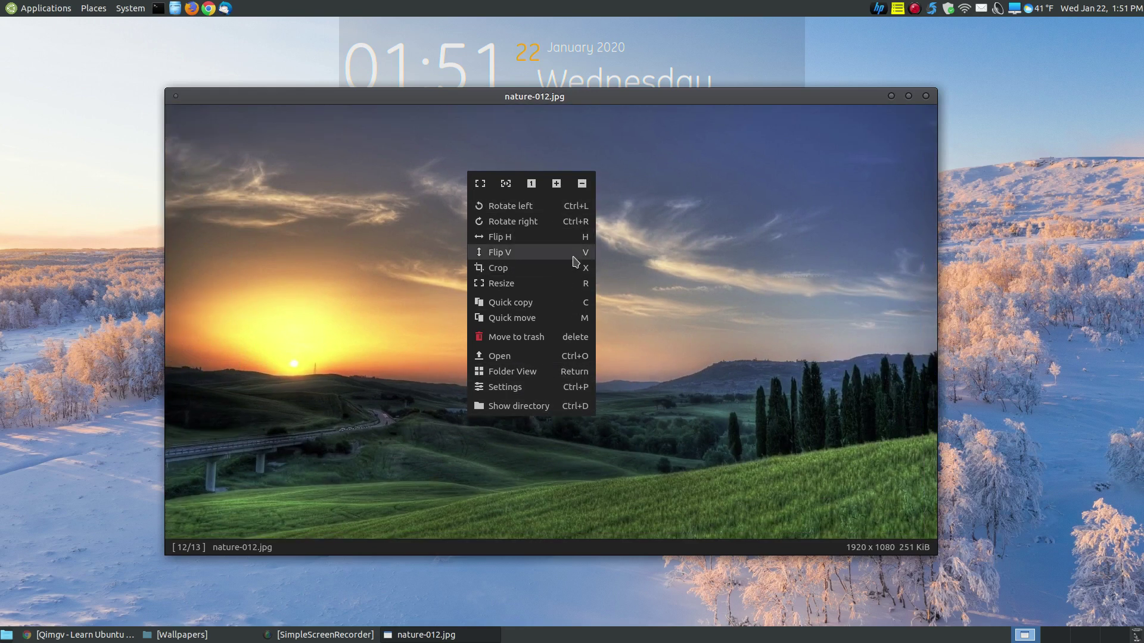
left_click(515, 208)
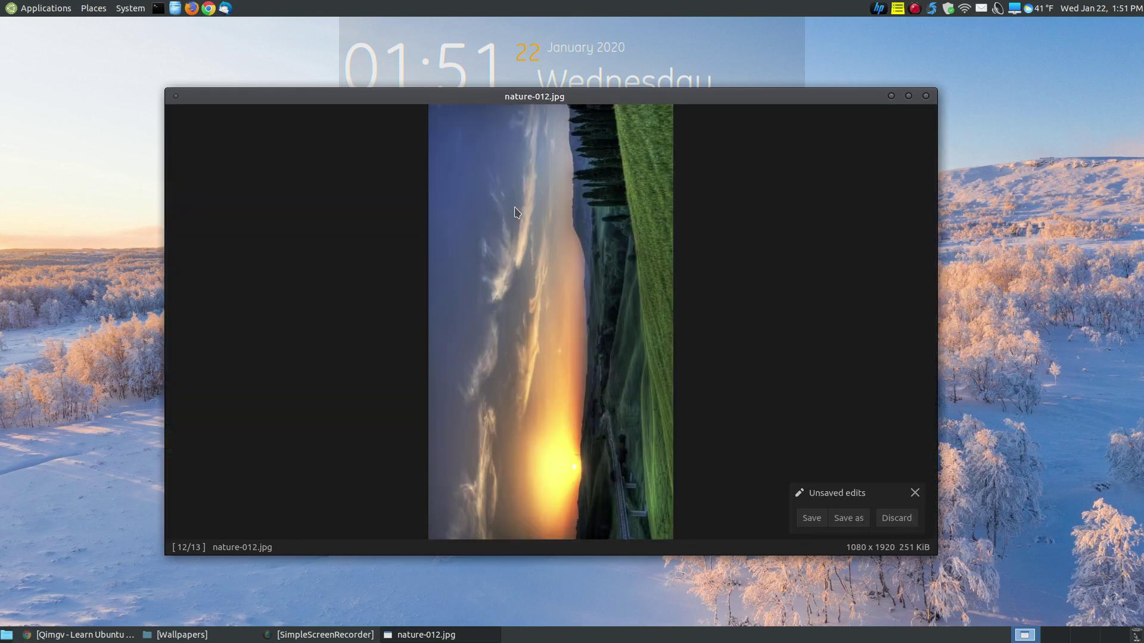
right_click(515, 208)
left_click(535, 257)
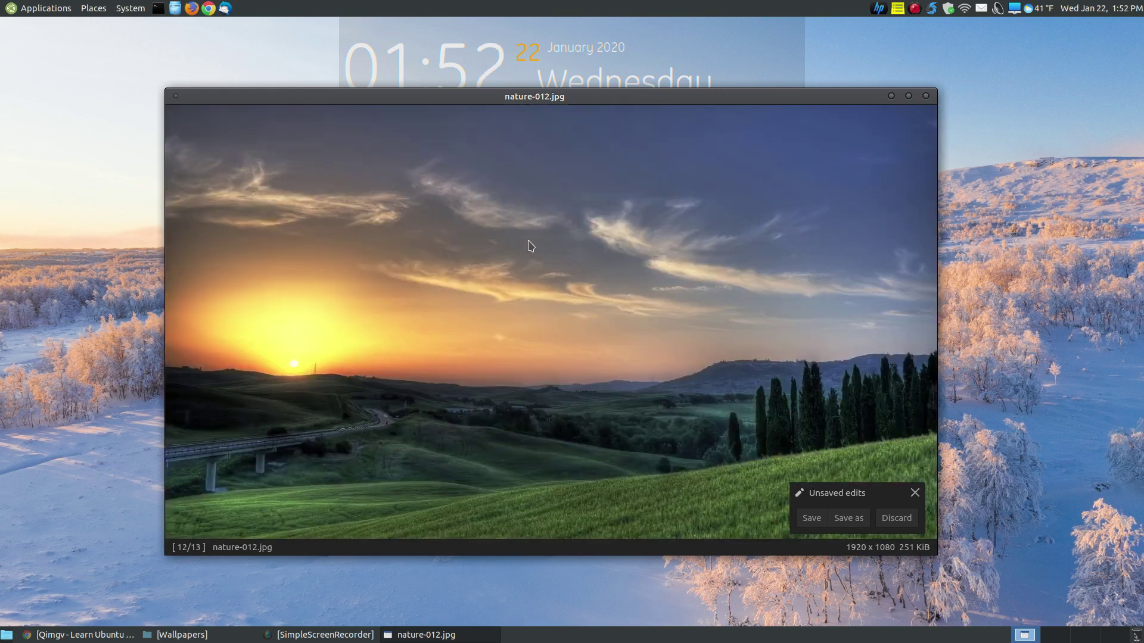
right_click(505, 210)
left_click(534, 277)
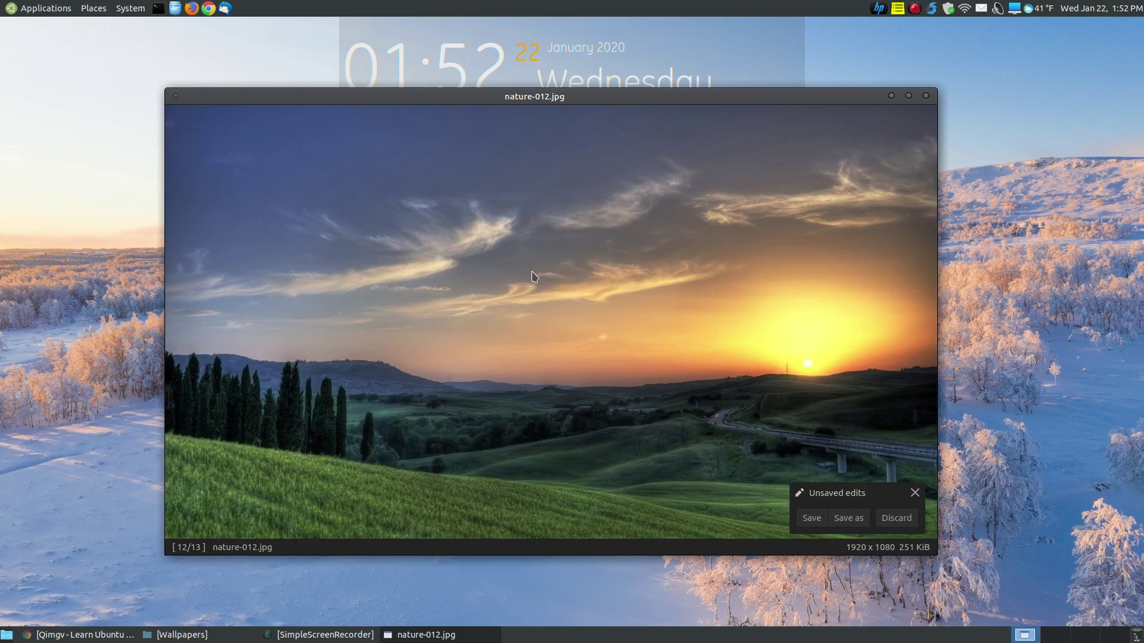
right_click(532, 272)
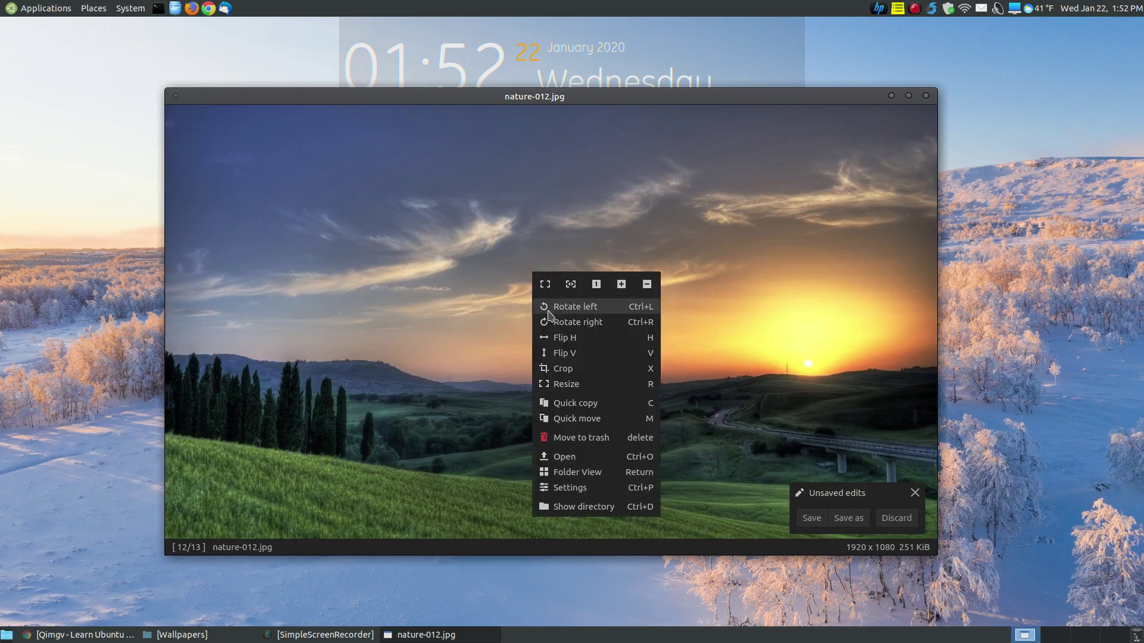
left_click(577, 337)
right_click(521, 216)
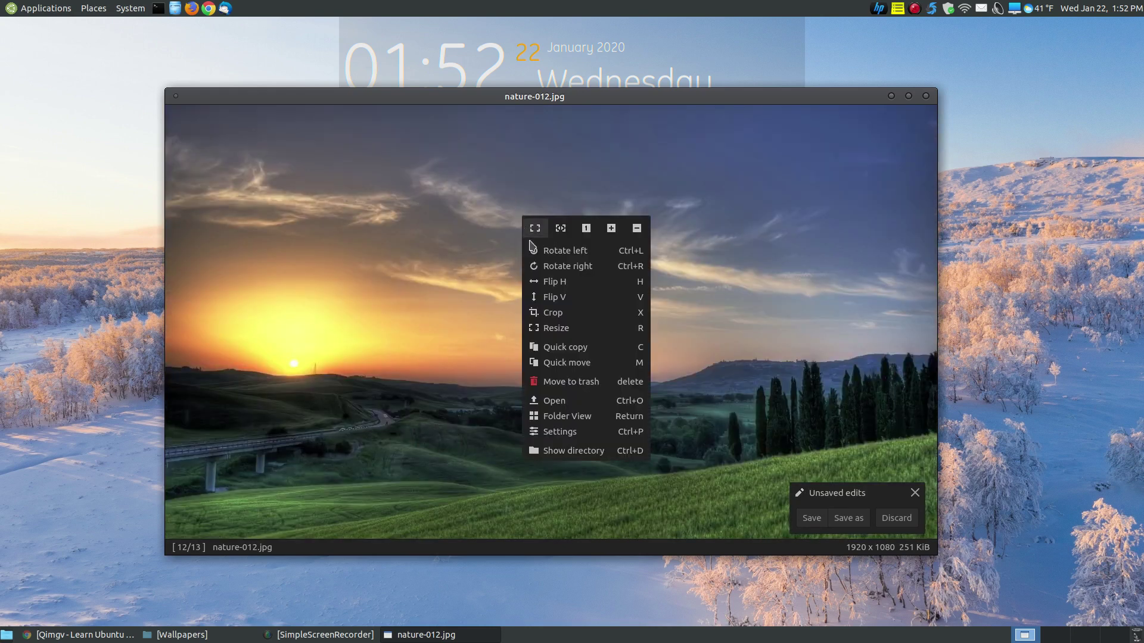
left_click(556, 300)
right_click(556, 300)
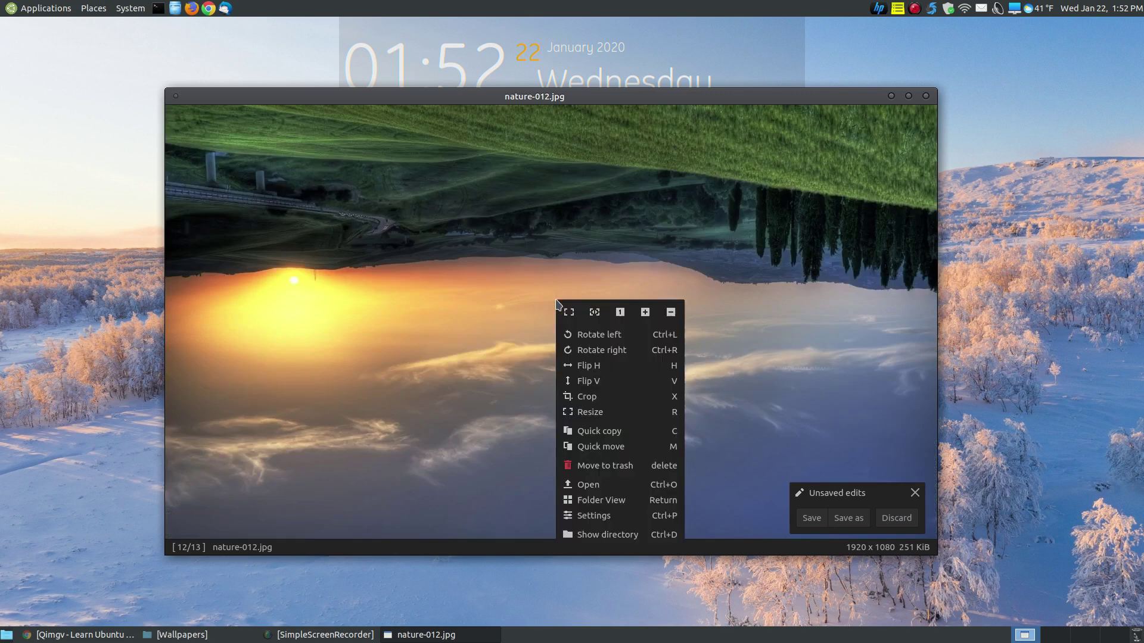
left_click(586, 380)
left_click(914, 492)
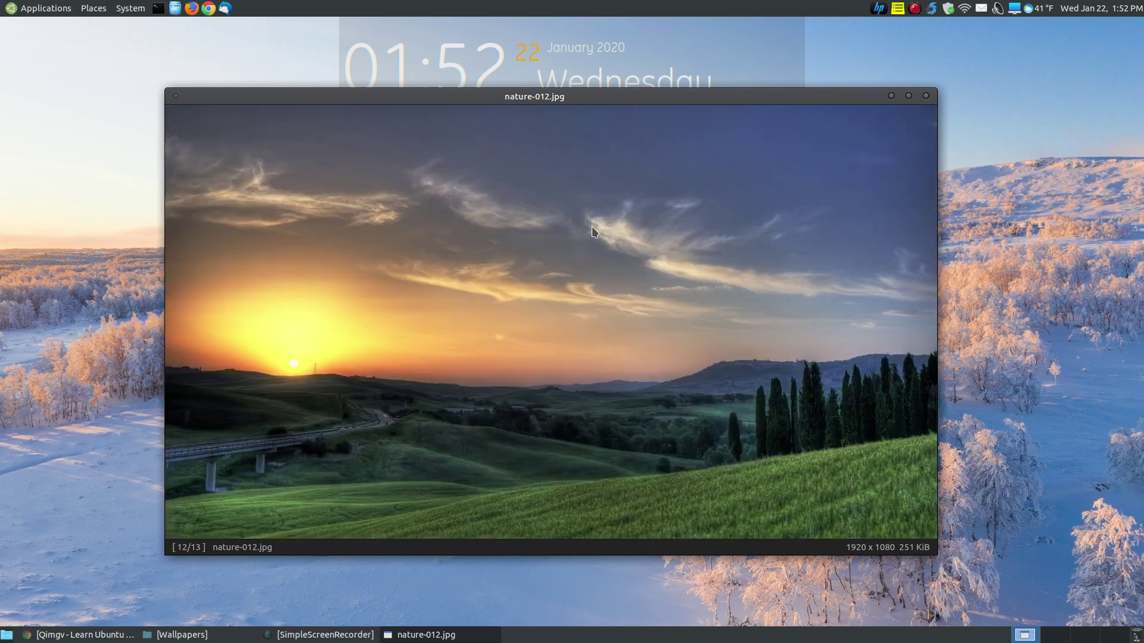
right_click(594, 232)
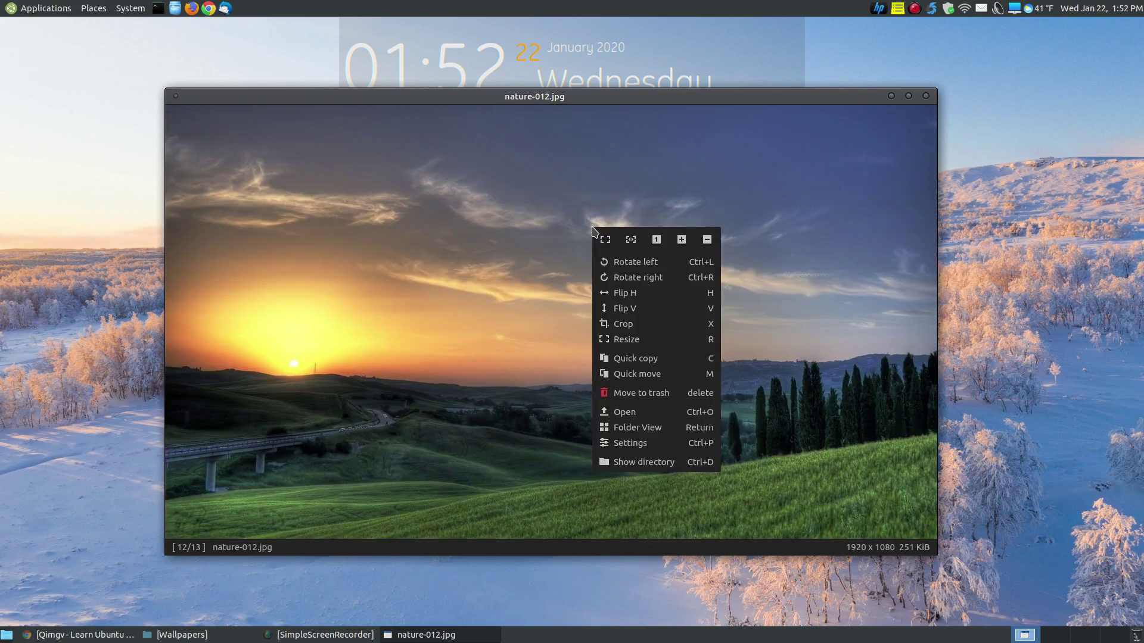
left_click(629, 328)
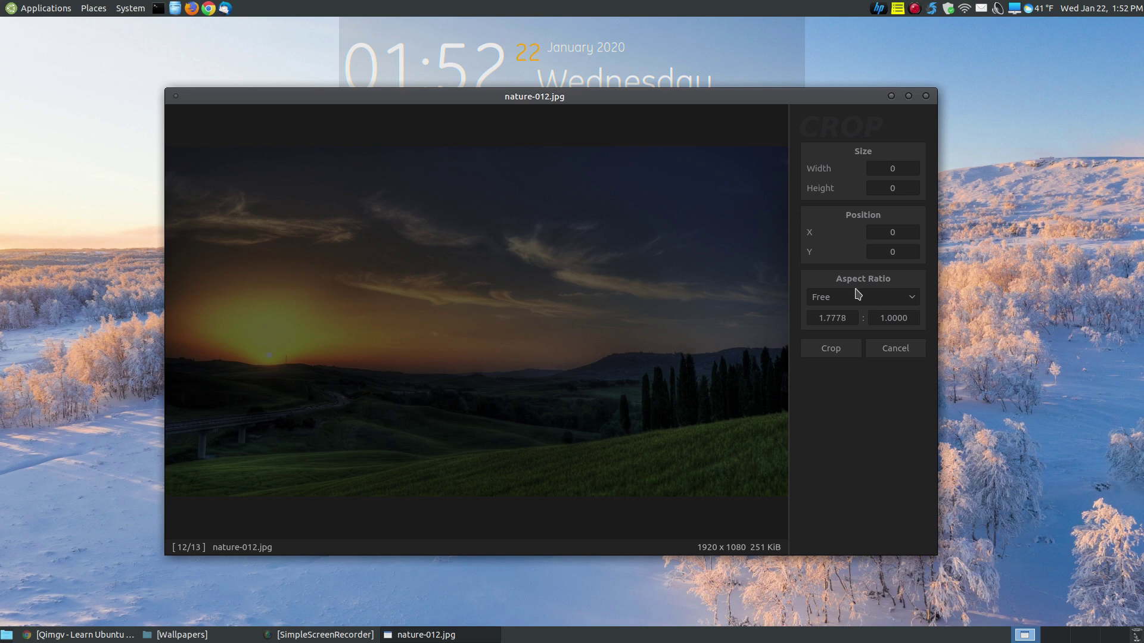
left_click_drag(251, 174, 720, 458)
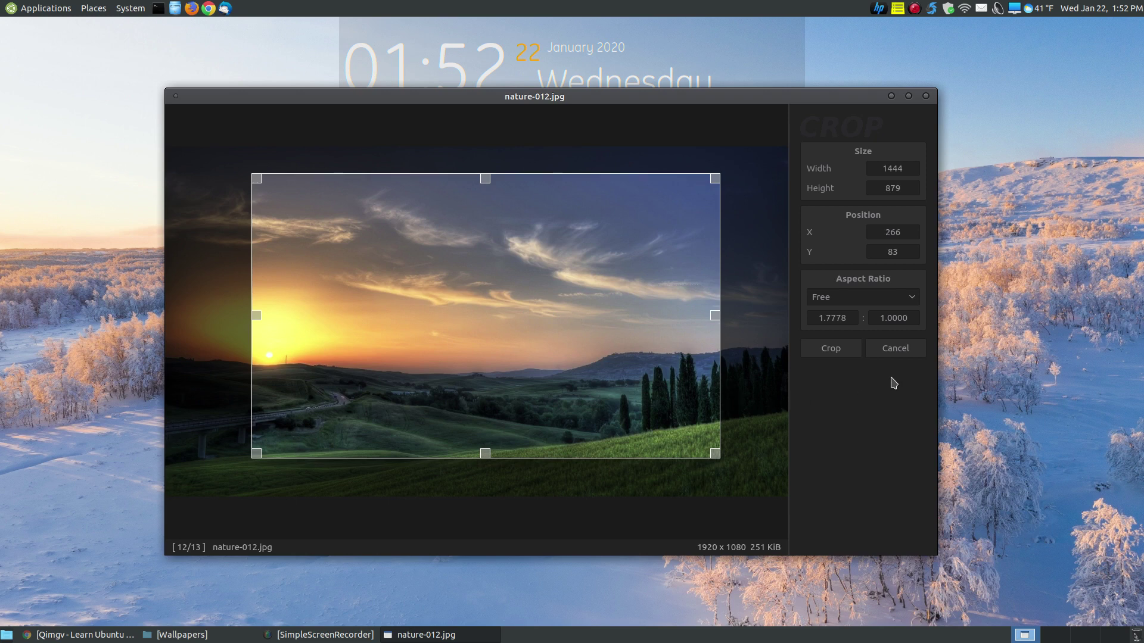
left_click(906, 352)
right_click(563, 318)
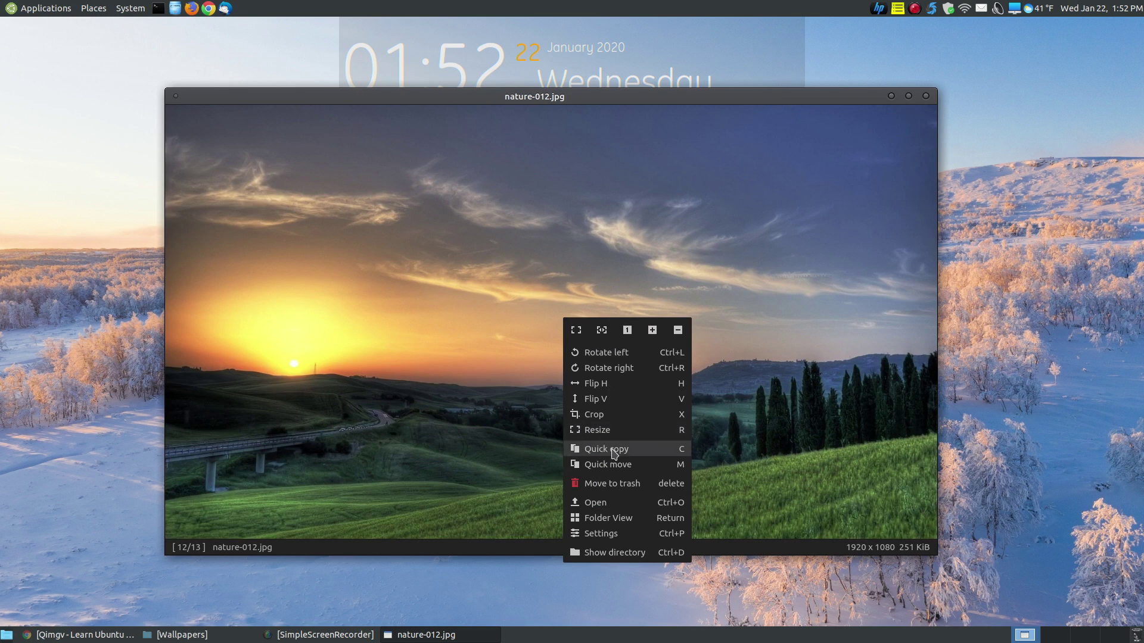
left_click(602, 431)
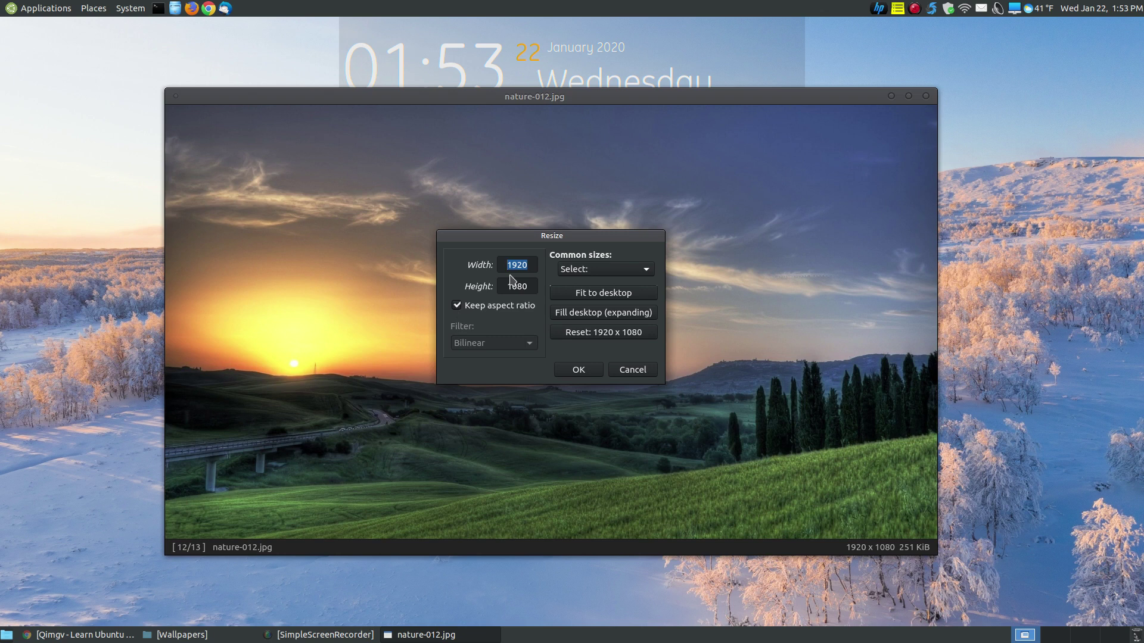
left_click(646, 270)
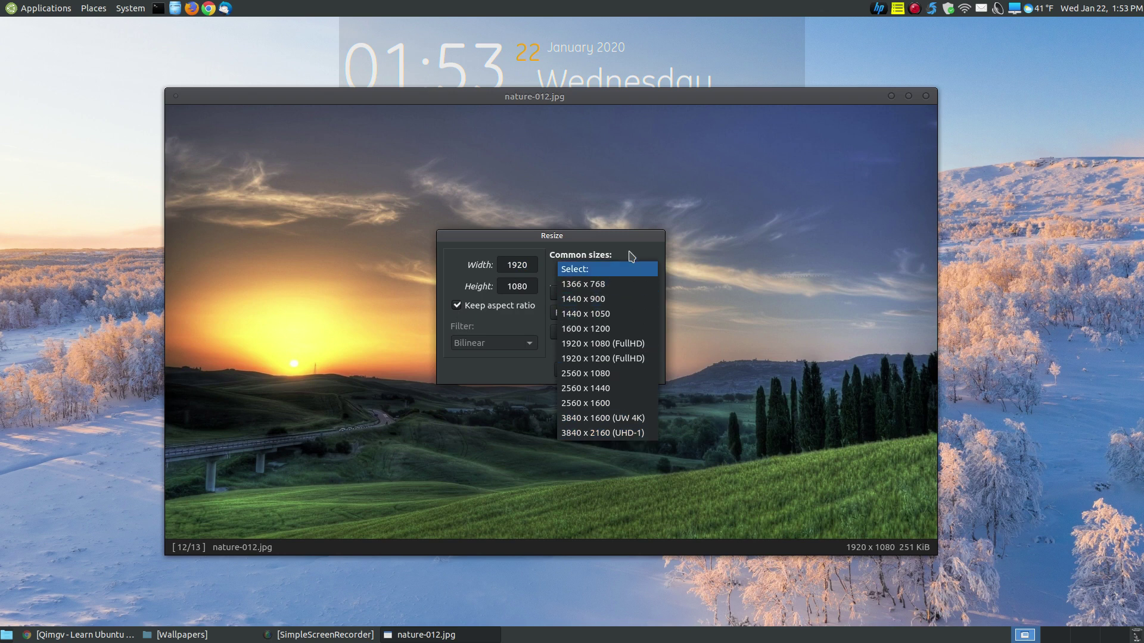
left_click(654, 270)
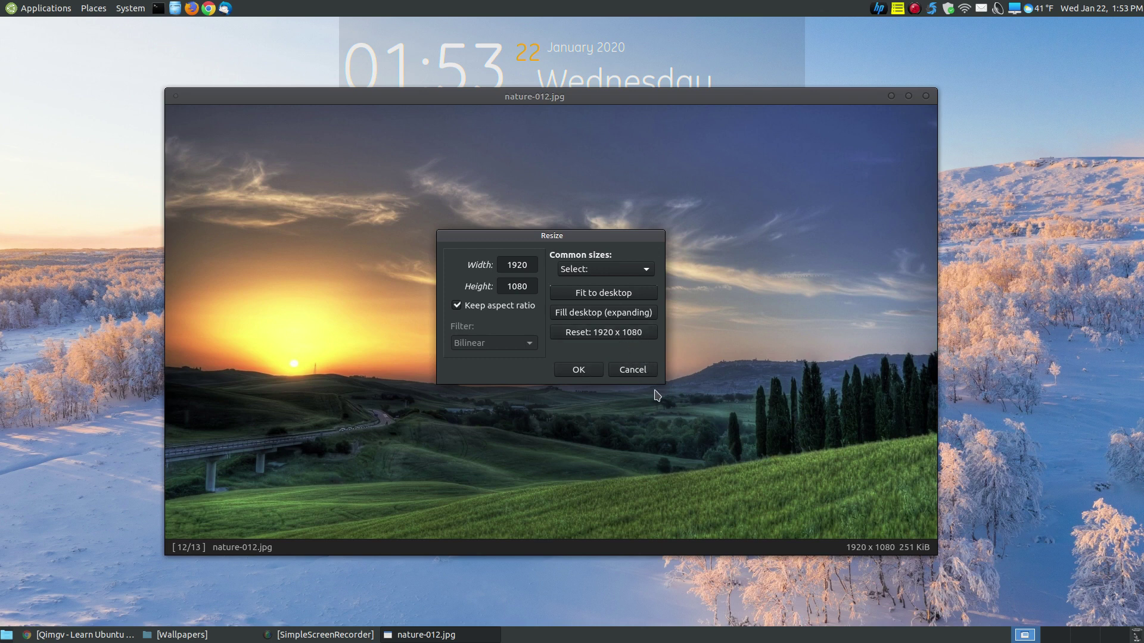
left_click(631, 374)
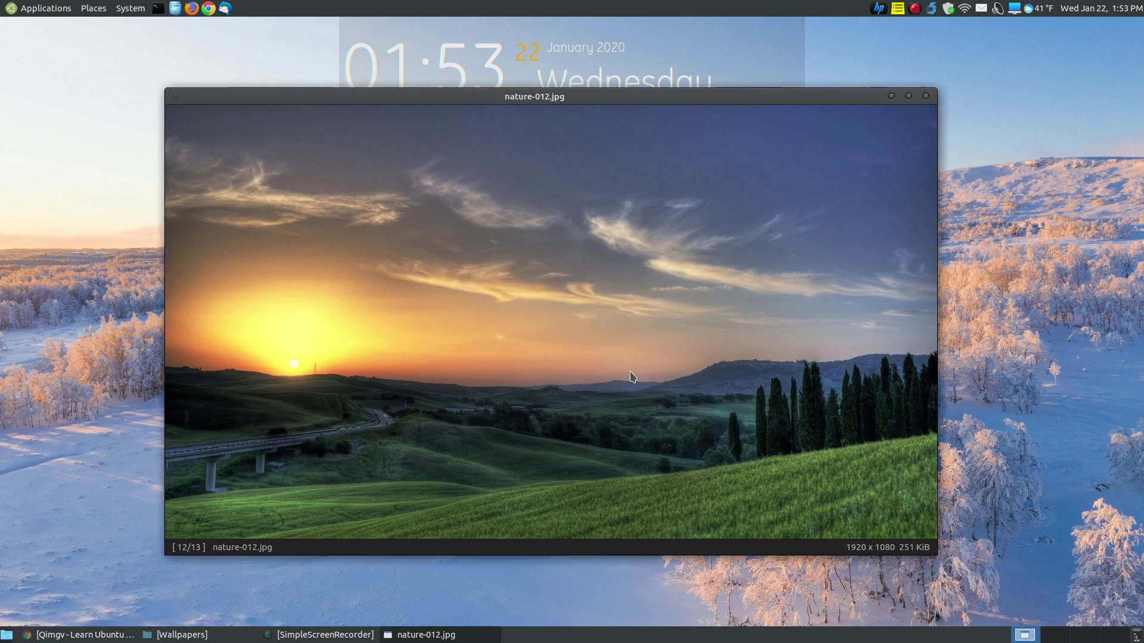
In the Quick copy panel, change slot 4 from Videos to Pictures > Christmas Wallpapers
right_click(583, 225)
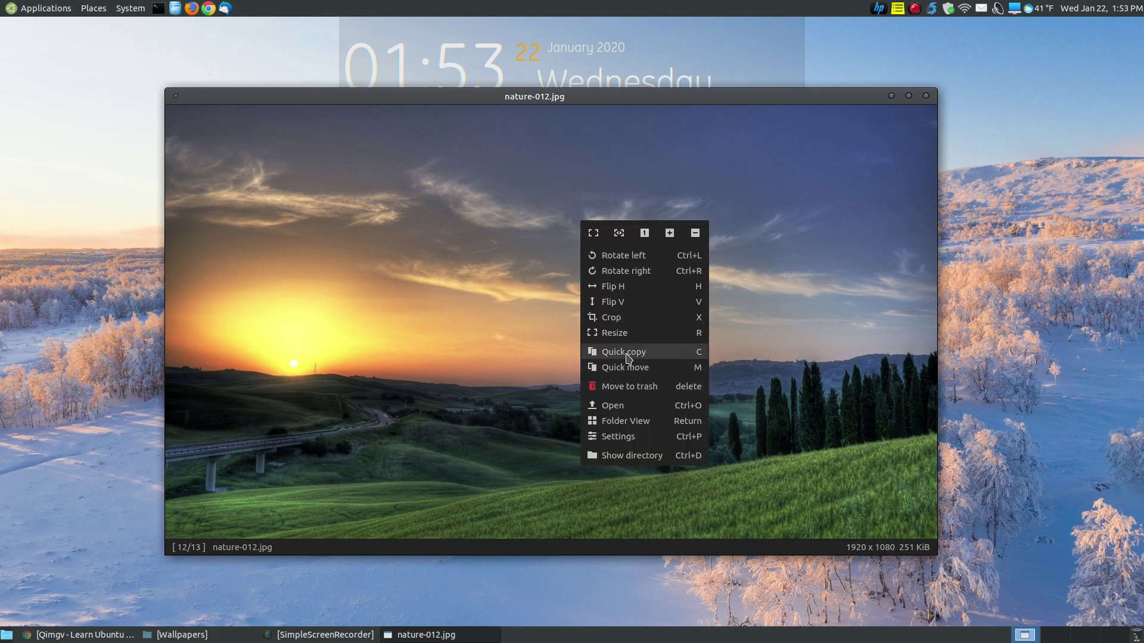
left_click(628, 352)
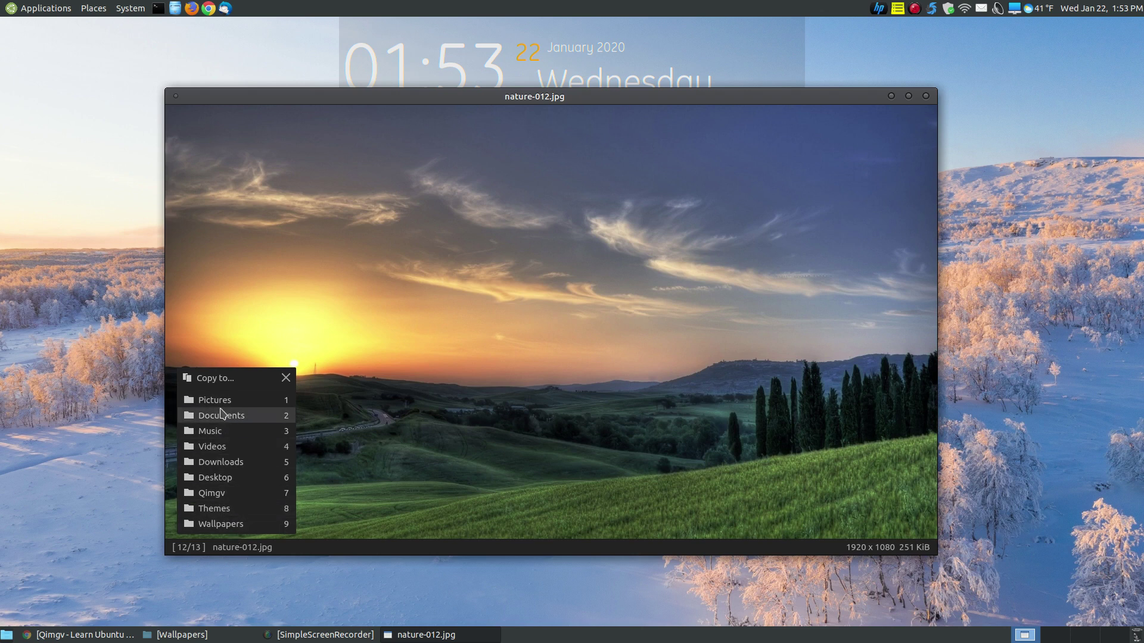
left_click(188, 448)
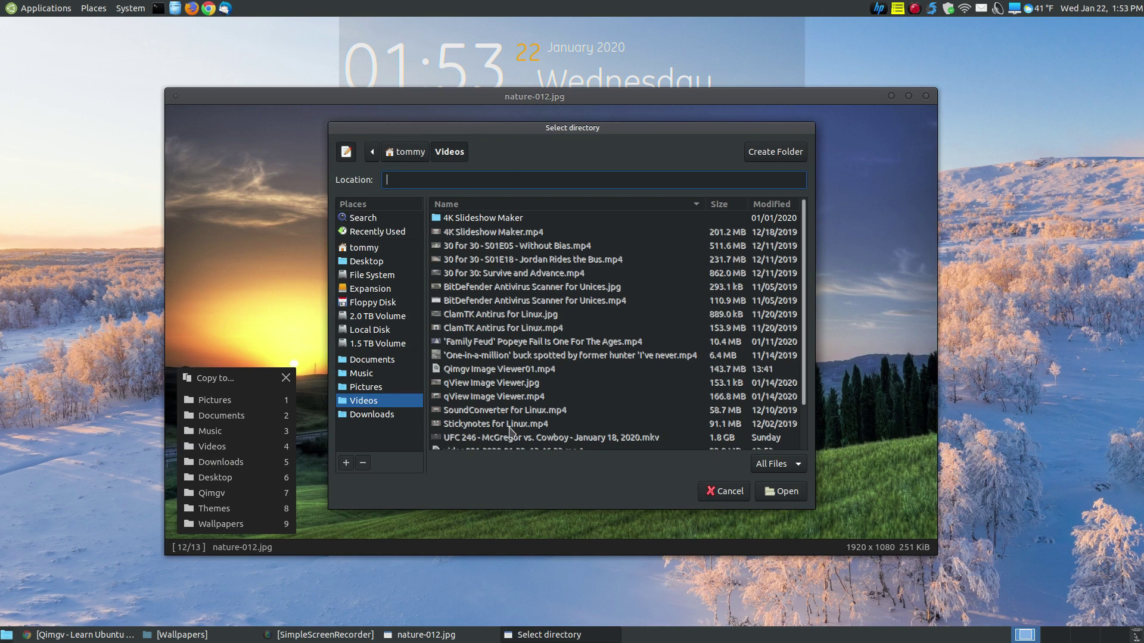
left_click(381, 389)
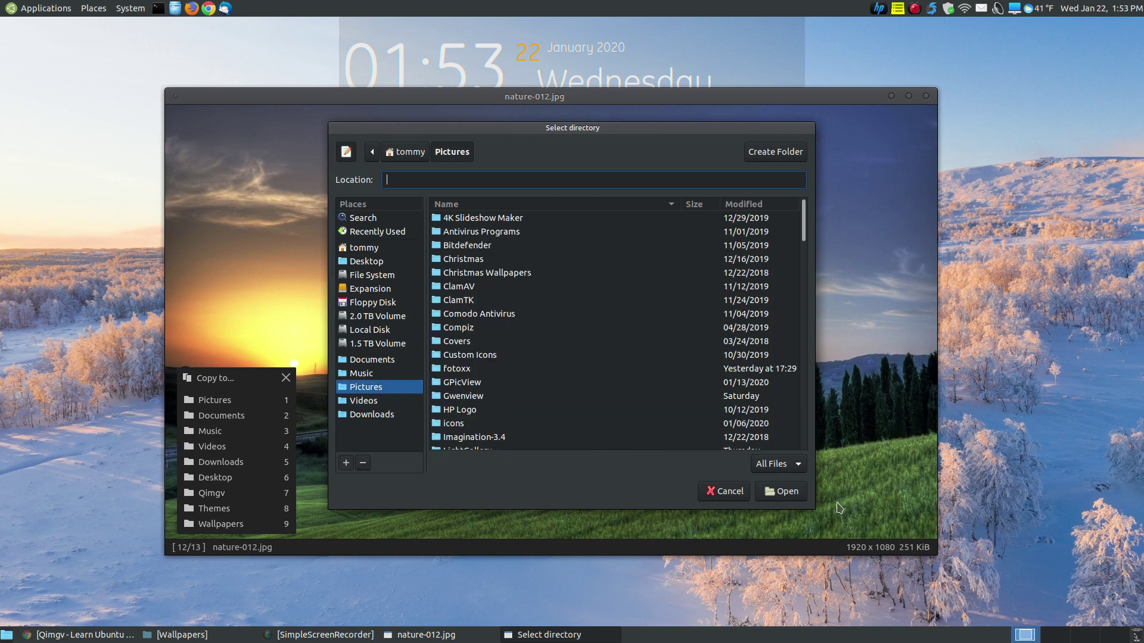
left_click(490, 274)
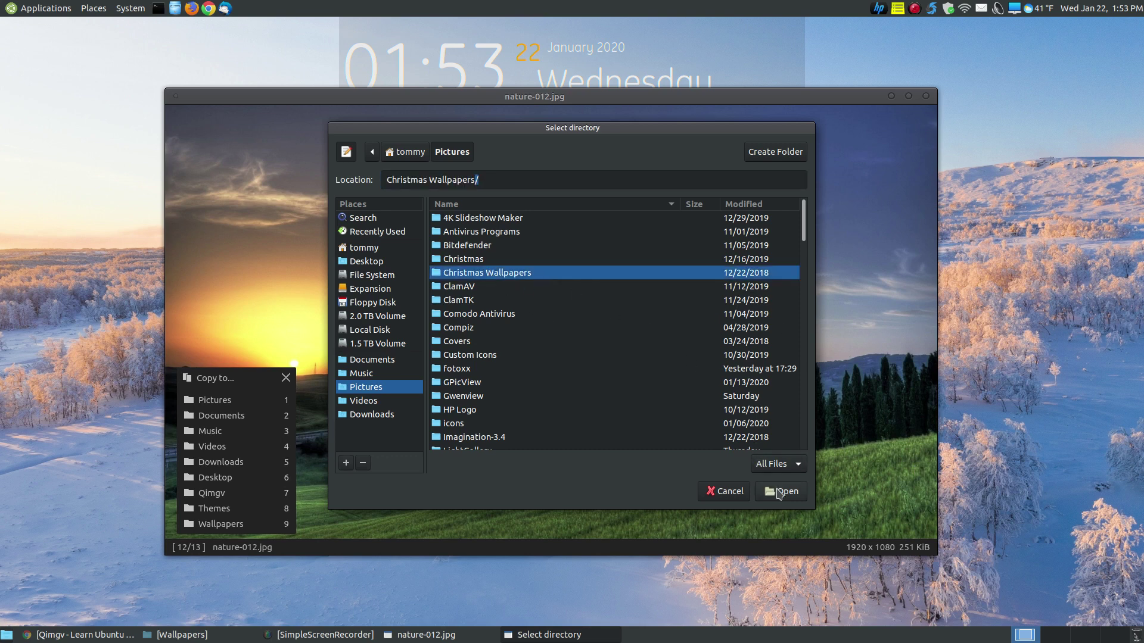
left_click(779, 494)
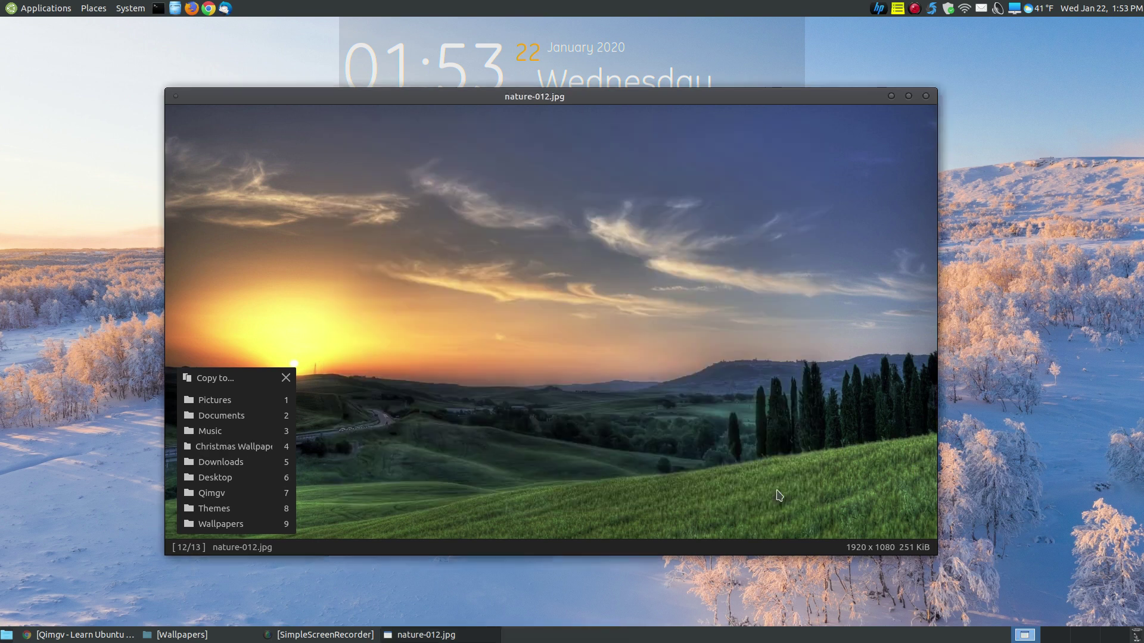
Set quick-copy destination 4 back to the Videos folder in the home directory
left_click(189, 448)
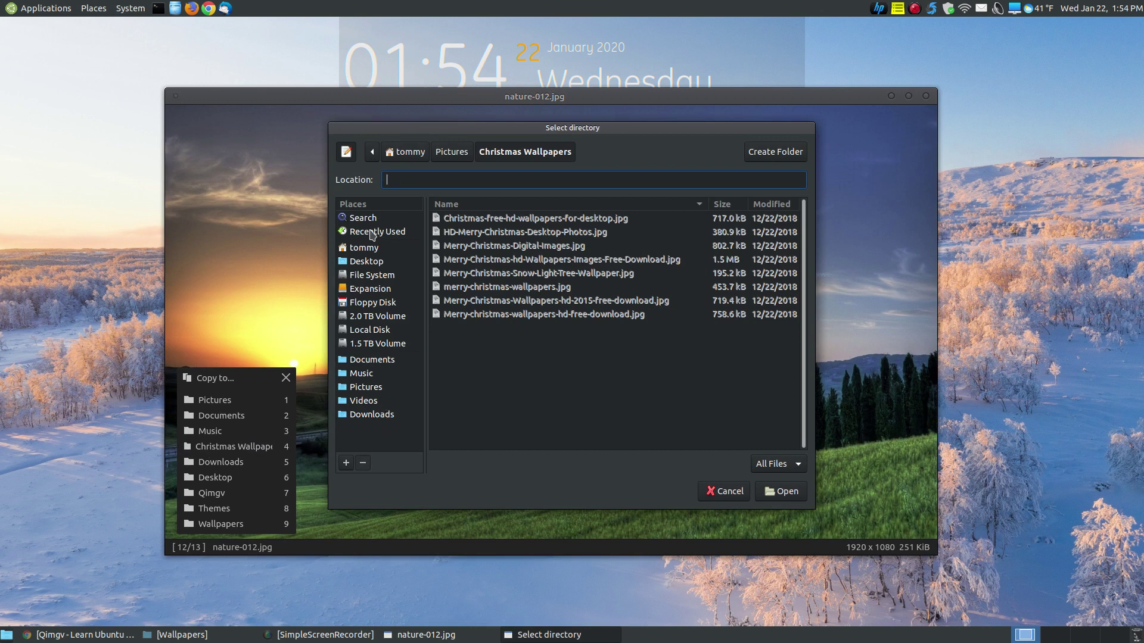
left_click(355, 249)
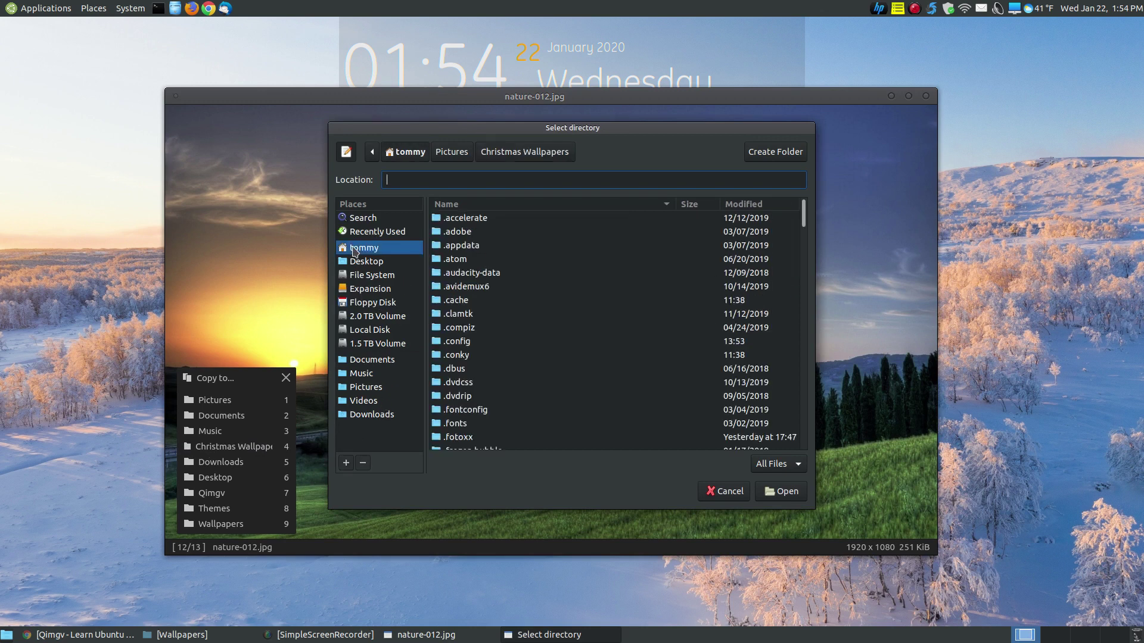
scroll(462, 365, "down", 15)
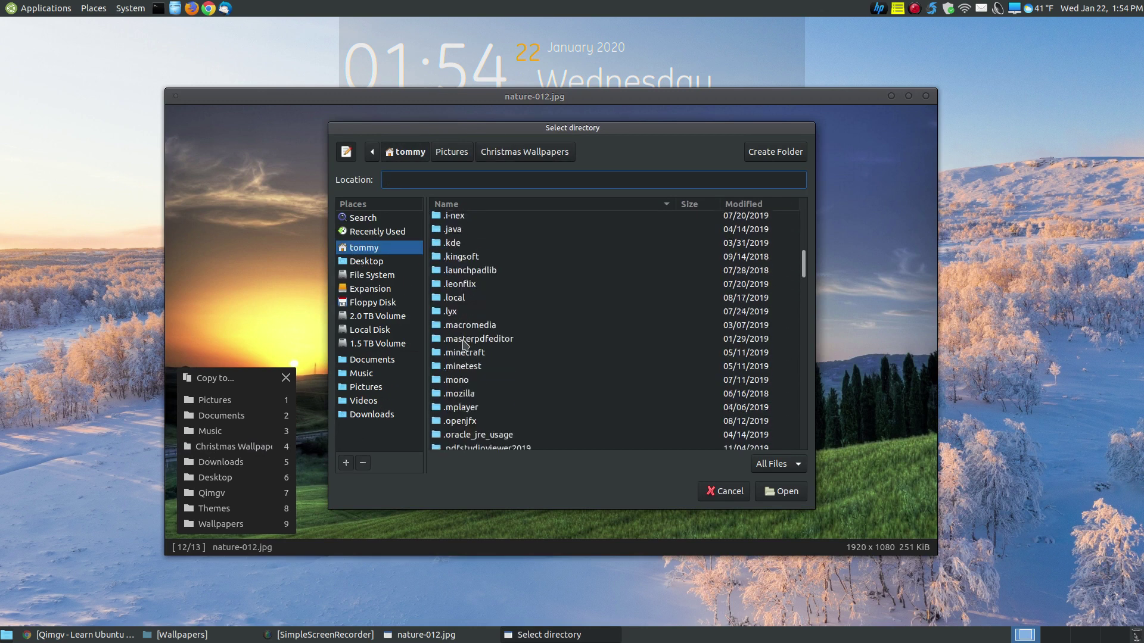
scroll(465, 348, "down", 5)
scroll(465, 367, "up", 3)
left_click(457, 385)
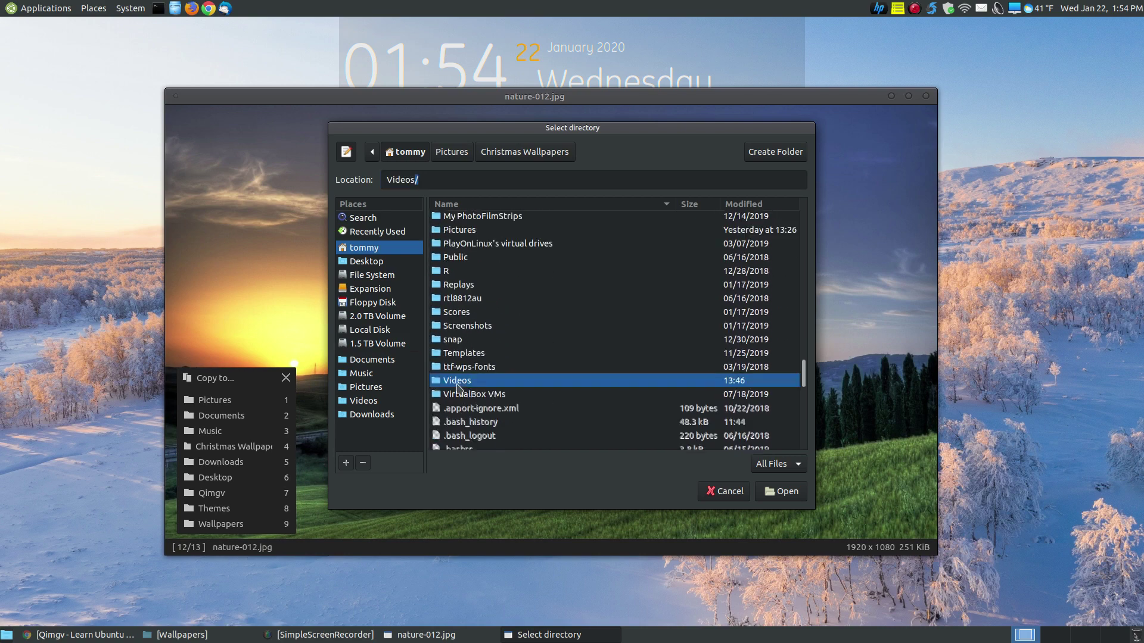
left_click(798, 493)
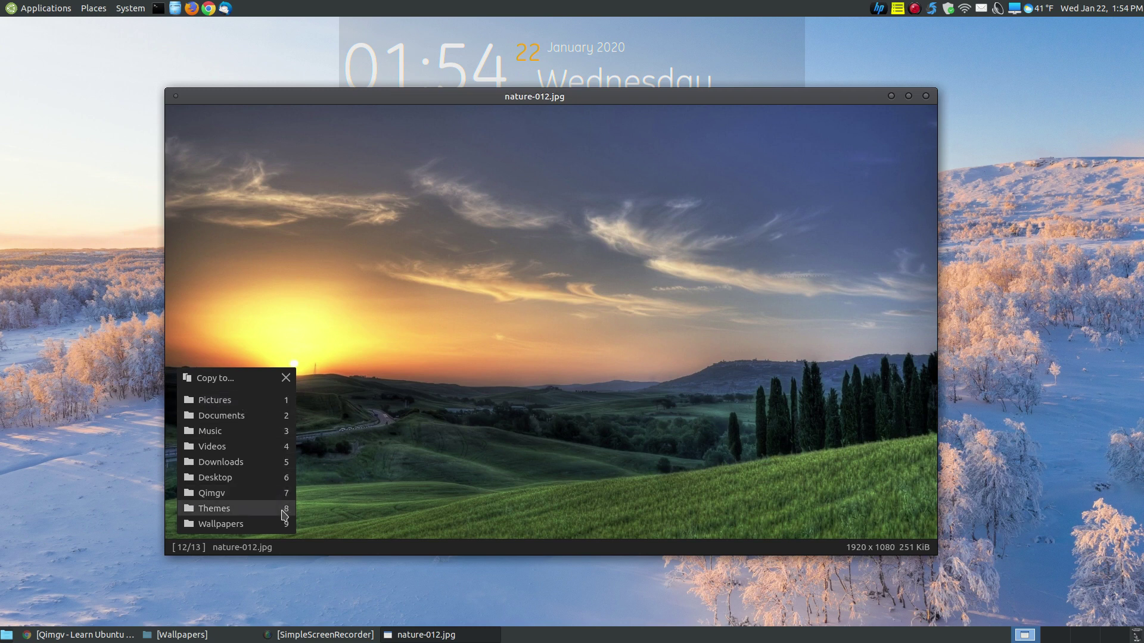
Close the quick-copy list, review the quick-move destinations, then reopen the image context menu
left_click(286, 378)
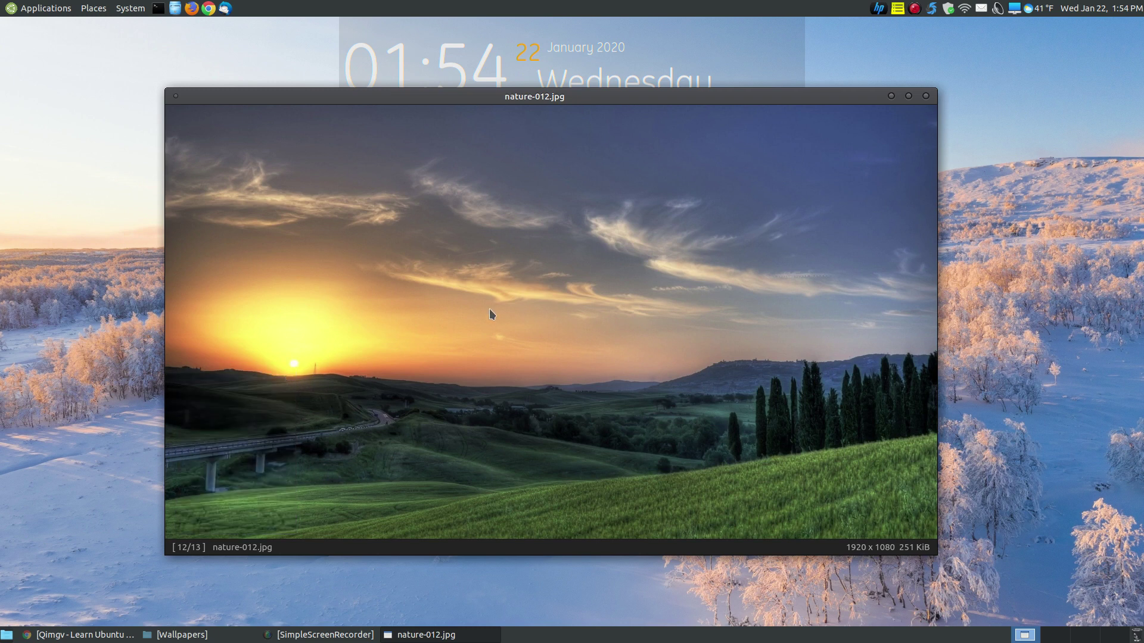
right_click(484, 215)
left_click(534, 355)
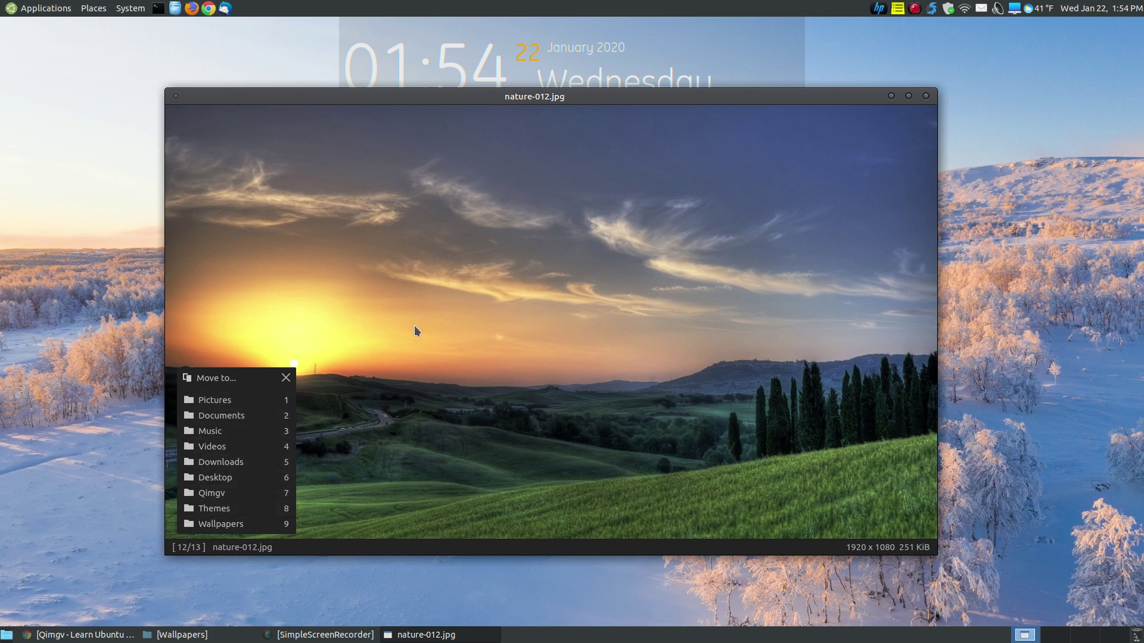
left_click(286, 379)
right_click(527, 218)
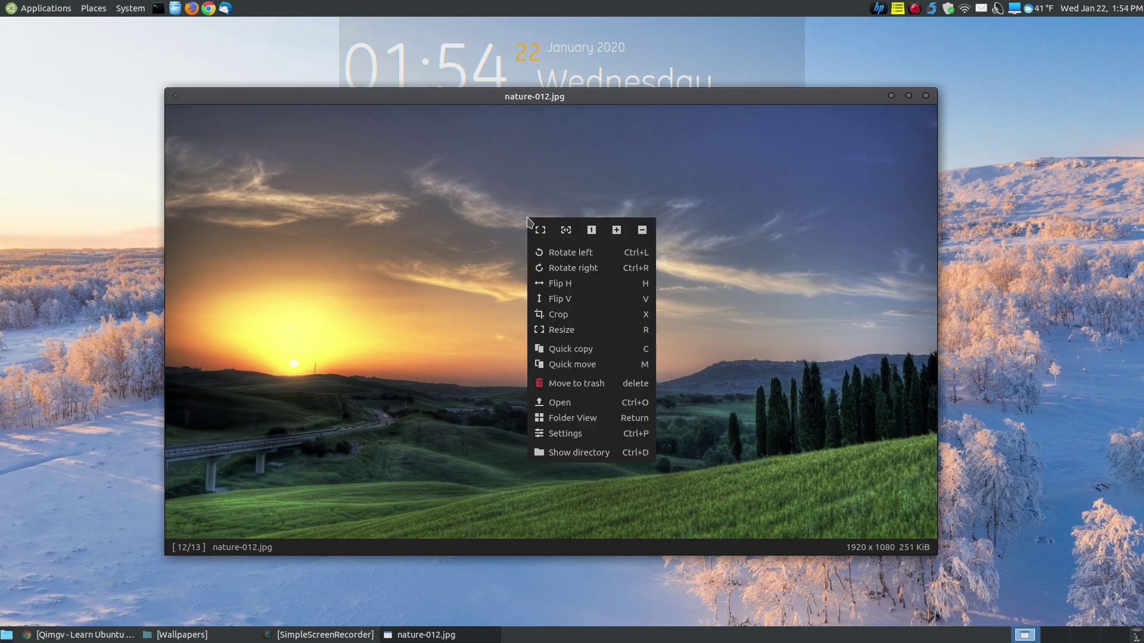
Open Folder View, shrink thumbnails until all 13 wallpapers fit, then return to nature-012.jpg
left_click(572, 419)
scroll(760, 322, "up", 5)
scroll(762, 324, "down", 1)
scroll(762, 323, "down", 5)
scroll(759, 320, "up", 5)
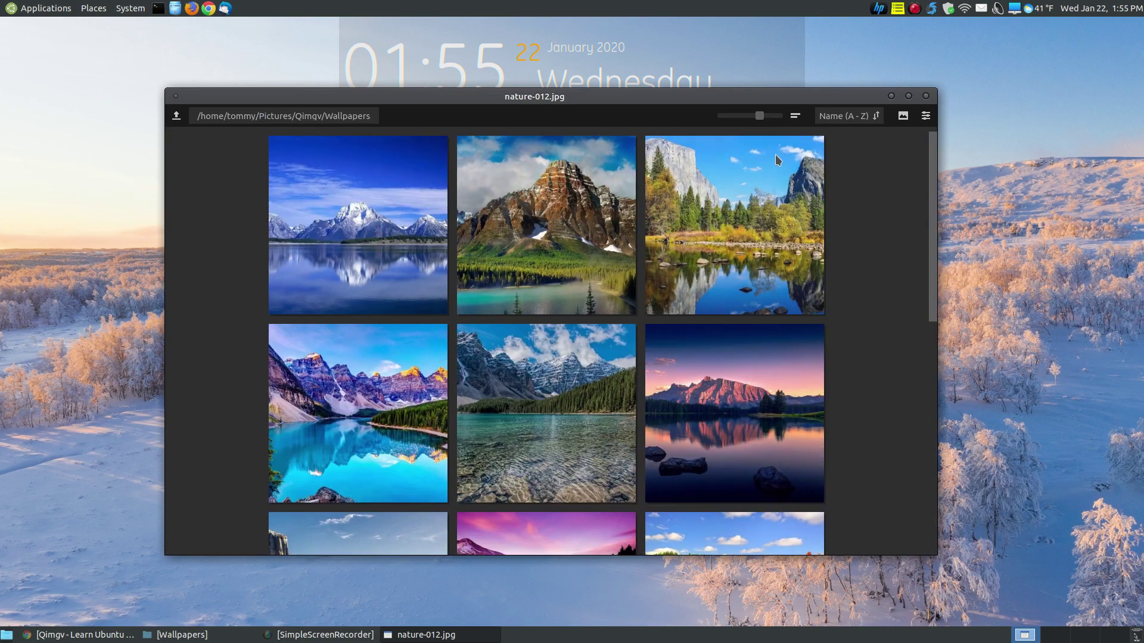
left_click_drag(765, 121, 742, 126)
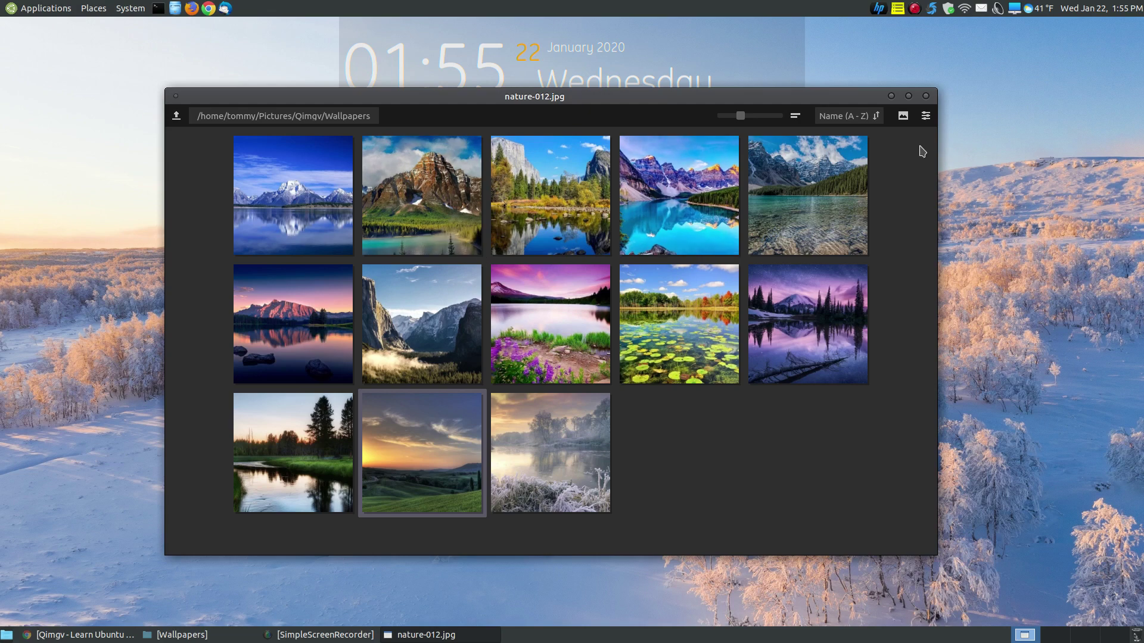
left_click(902, 116)
Reopen the thumbnail grid from the context menu, return to nature-012.jpg and bring up the menu again
right_click(798, 192)
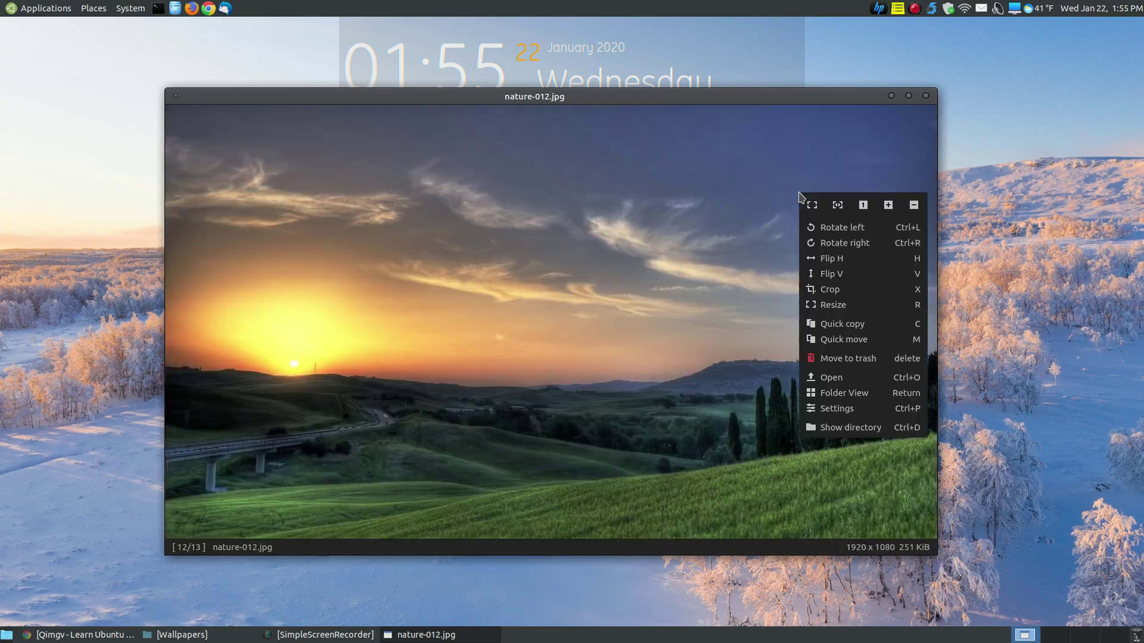
left_click(836, 392)
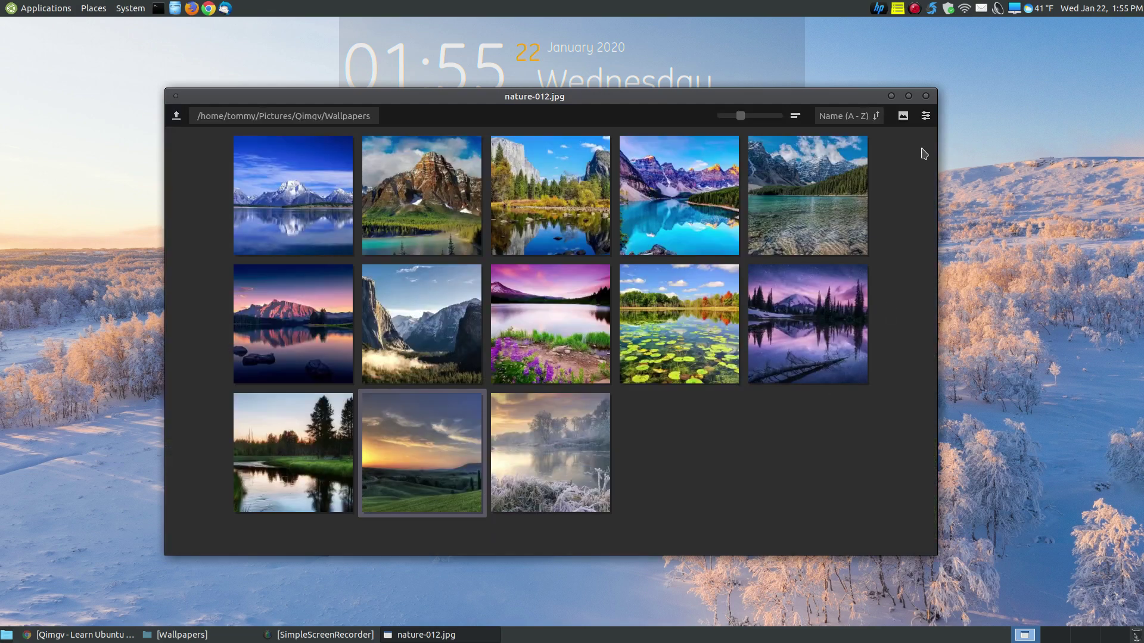
left_click(903, 117)
right_click(664, 188)
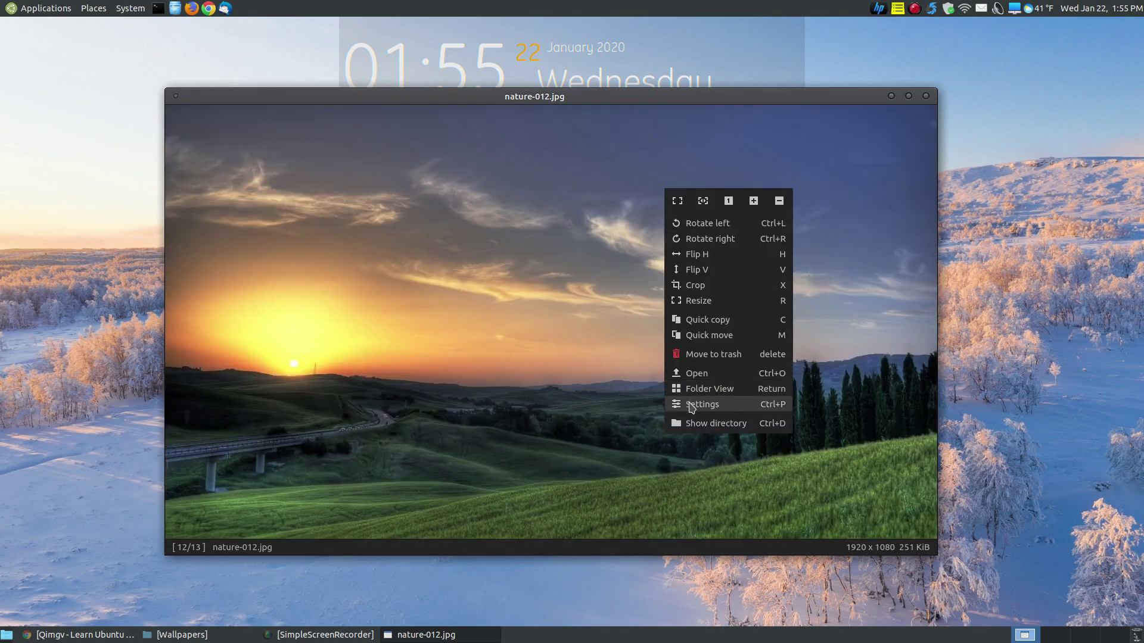
Turn off Crop thumbnails to square in Settings and save it with OK
left_click(691, 405)
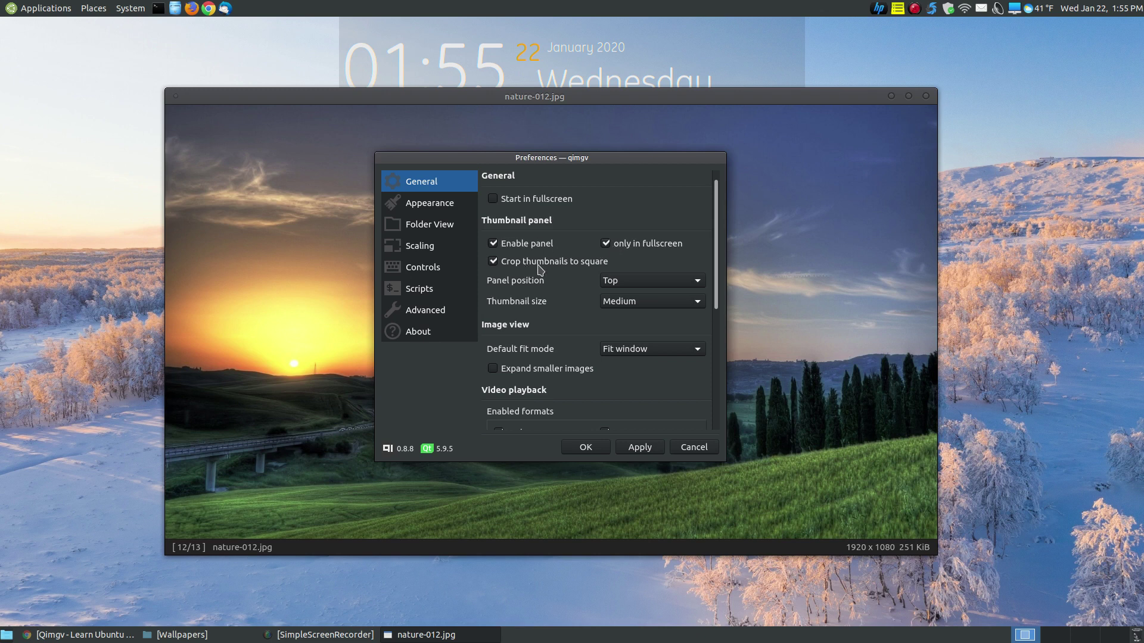
left_click(493, 262)
left_click(583, 451)
Show nature-012.jpg fullscreen, then return to the regular window
right_click(577, 236)
left_click(578, 218)
double_click(854, 153)
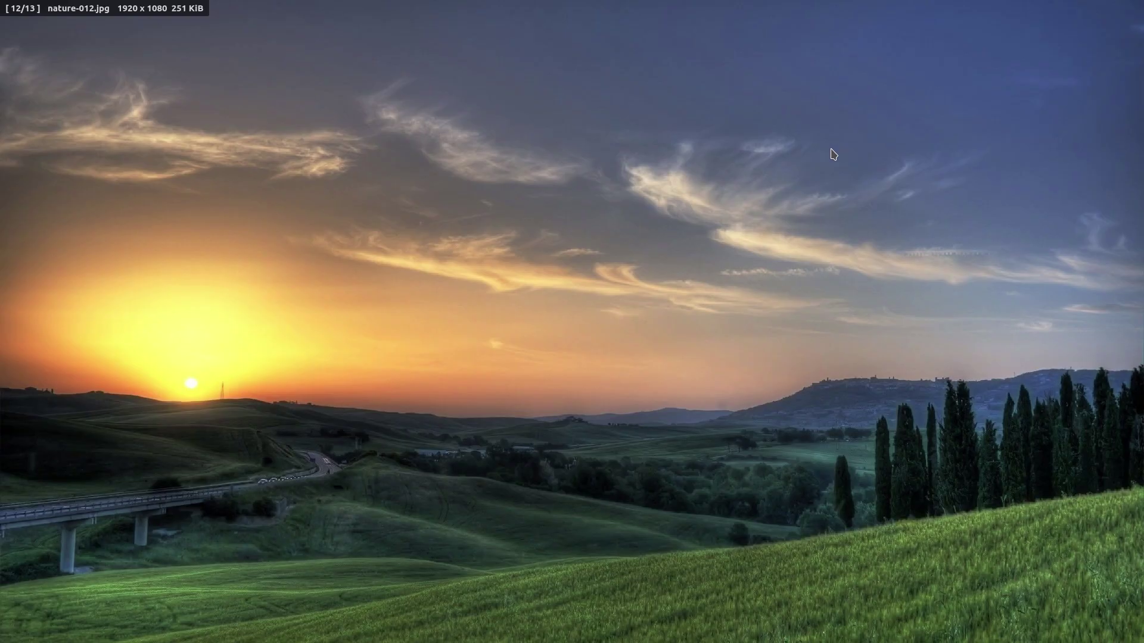
mouse_move(830, 3)
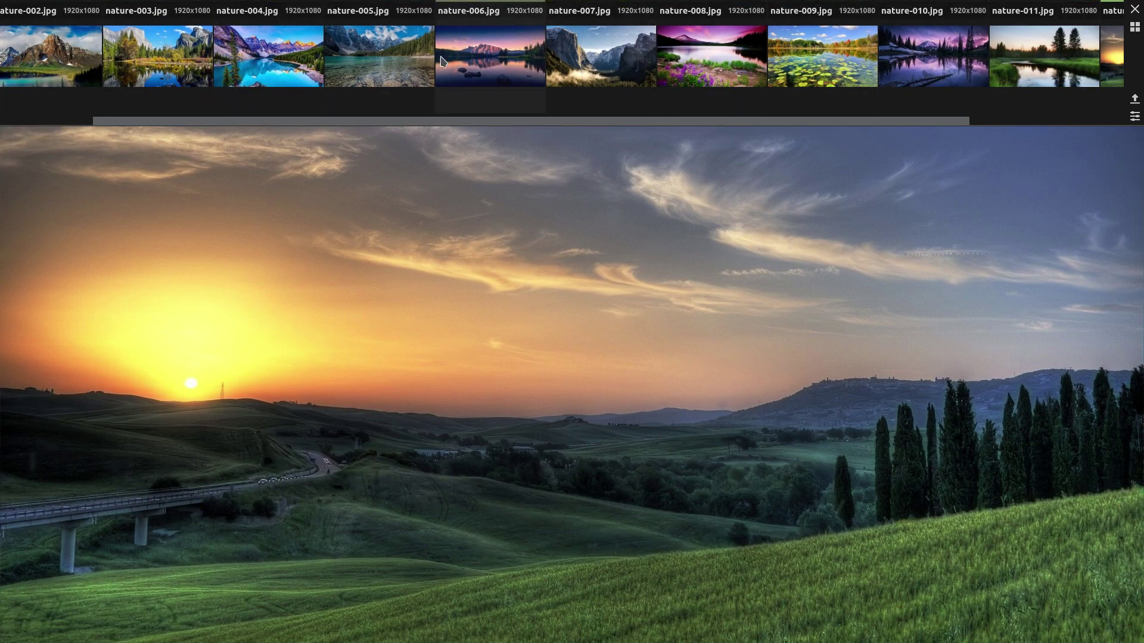
double_click(613, 307)
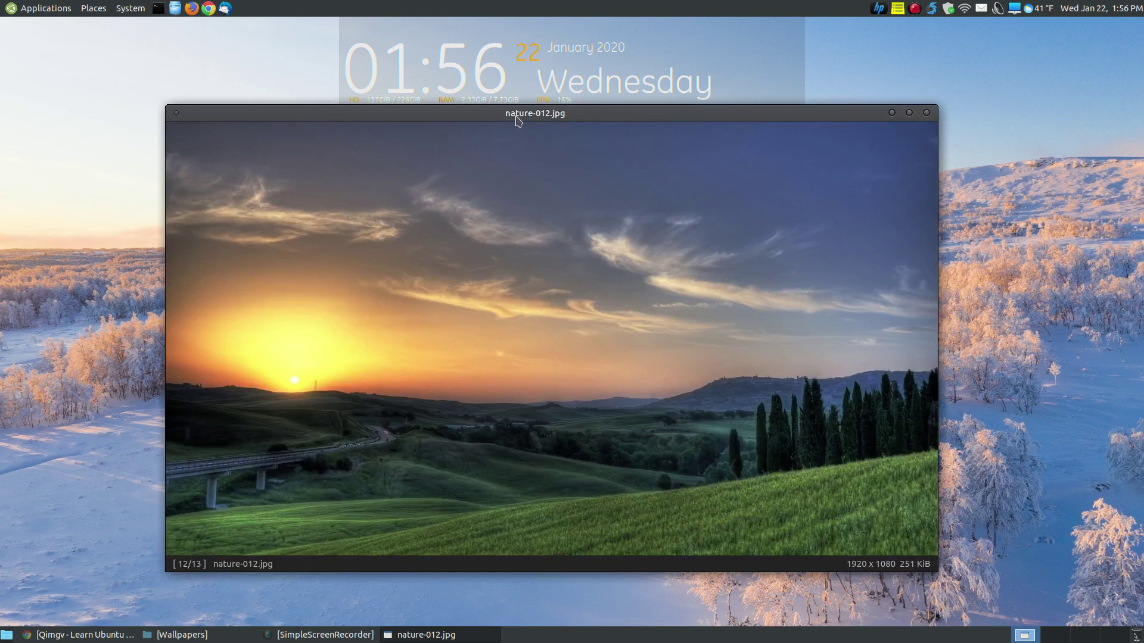
right_click(540, 227)
left_click(596, 439)
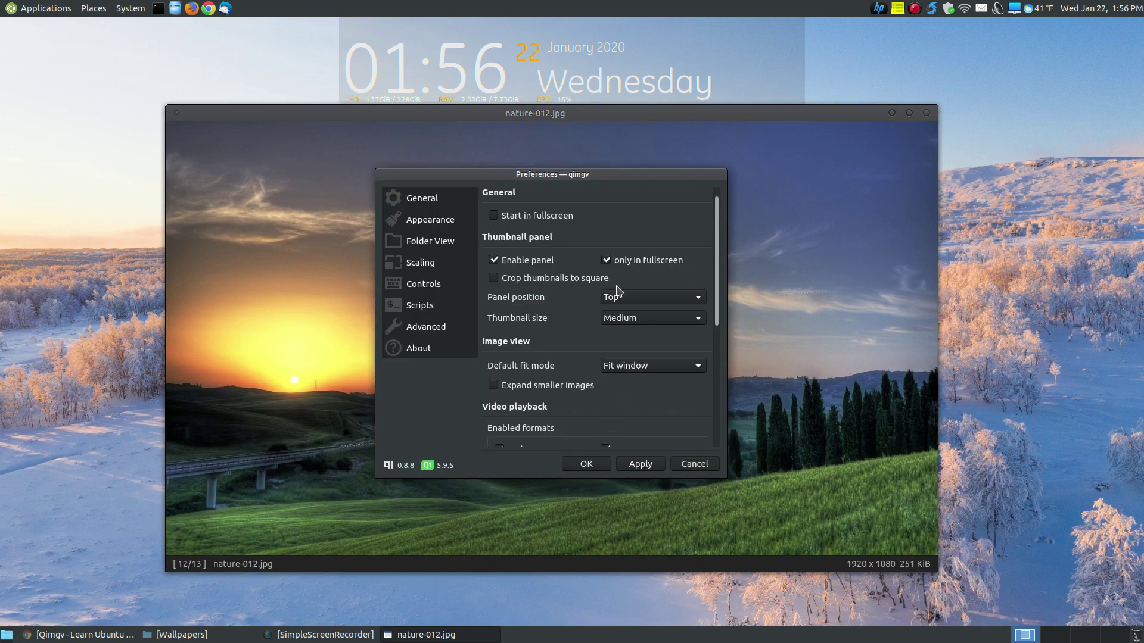
left_click(606, 261)
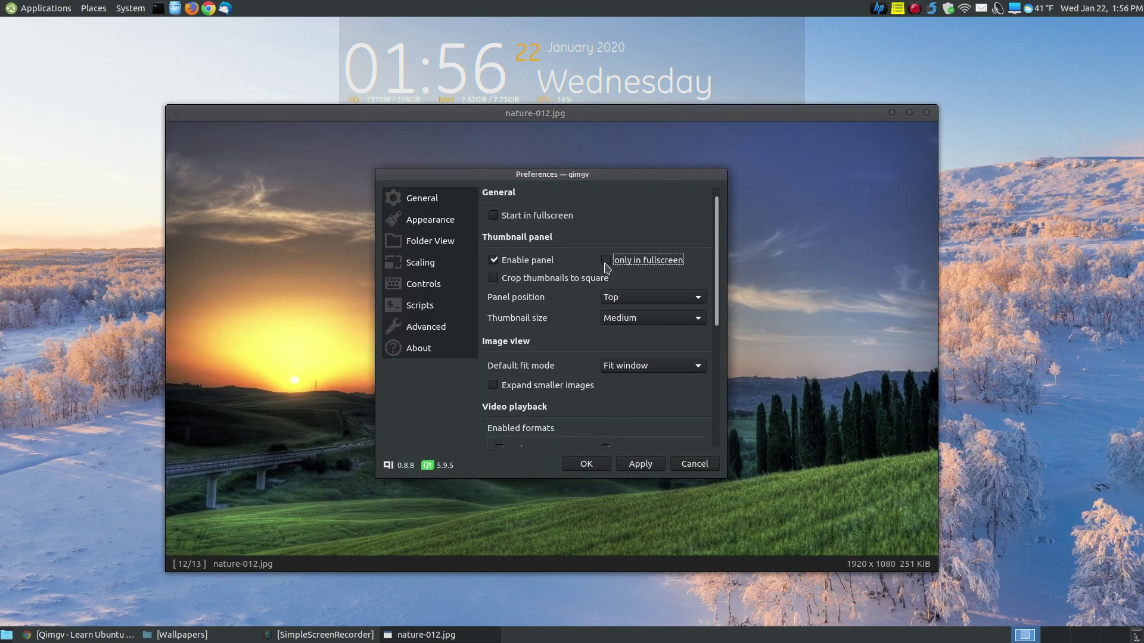
left_click(641, 462)
left_click(601, 465)
mouse_move(582, 235)
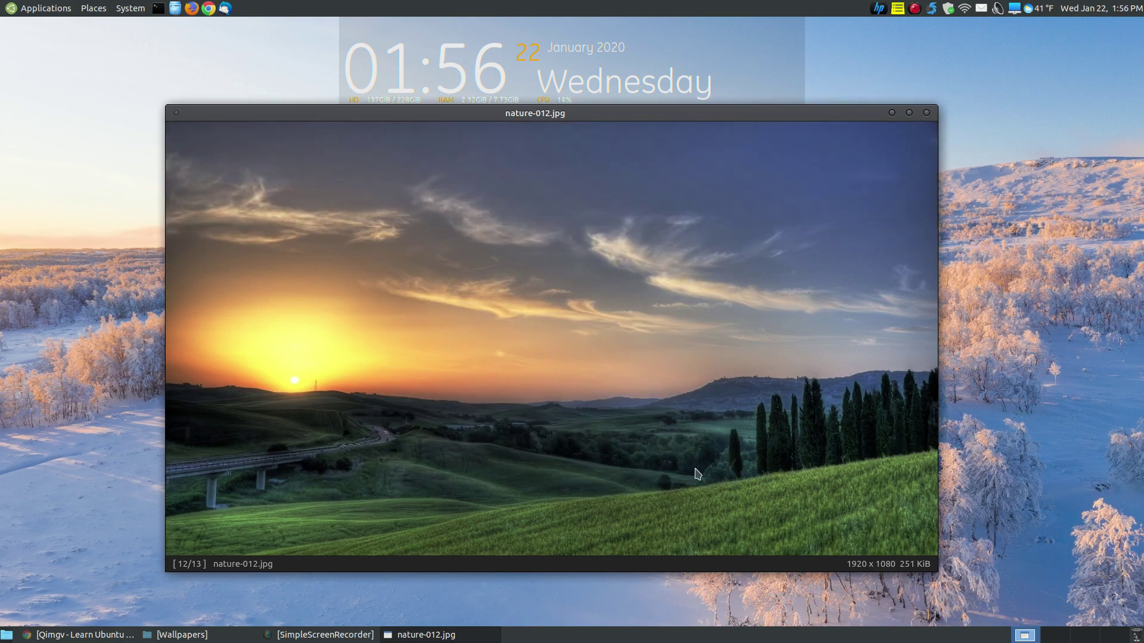
right_click(447, 339)
left_click(492, 547)
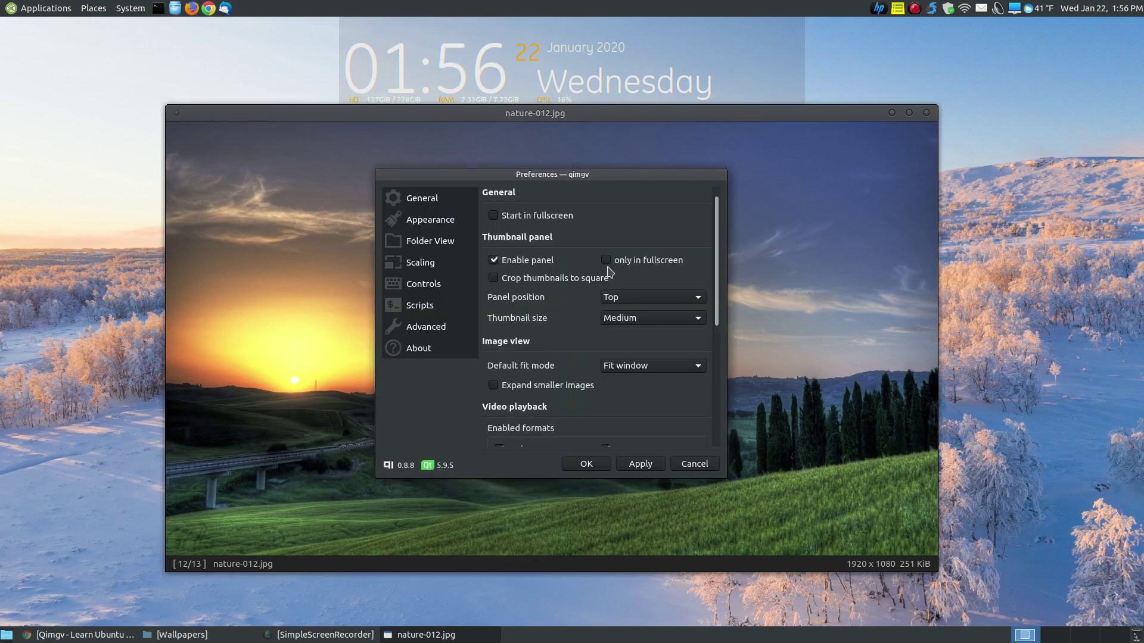
left_click(608, 261)
left_click(635, 467)
left_click(606, 468)
Open Preferences from the image's context menu and scroll through the General options
right_click(567, 212)
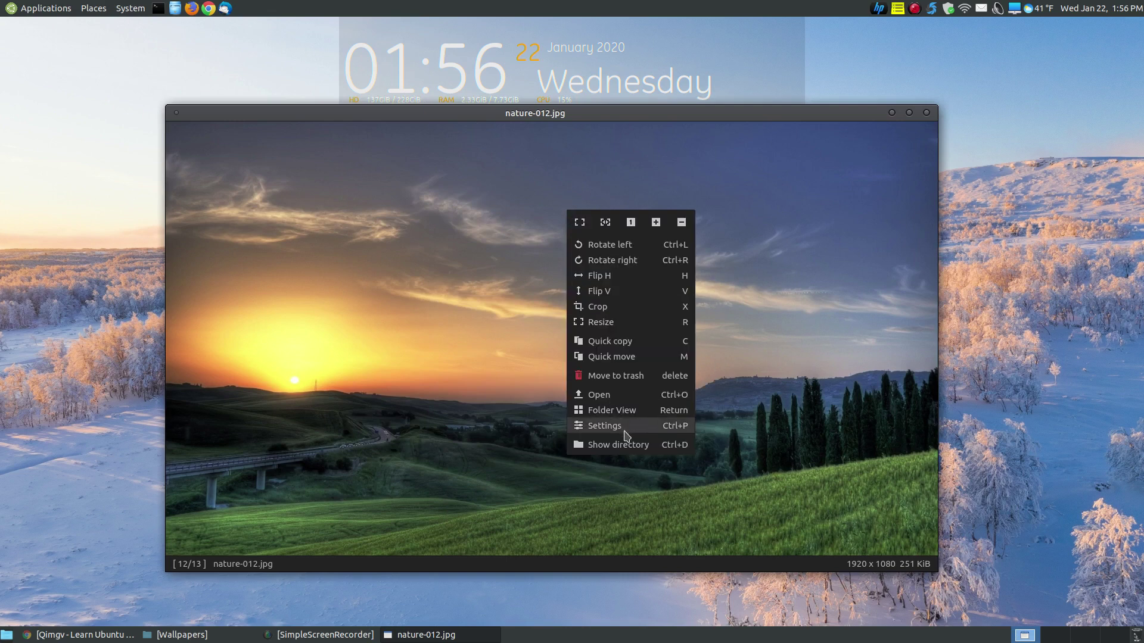
left_click(615, 429)
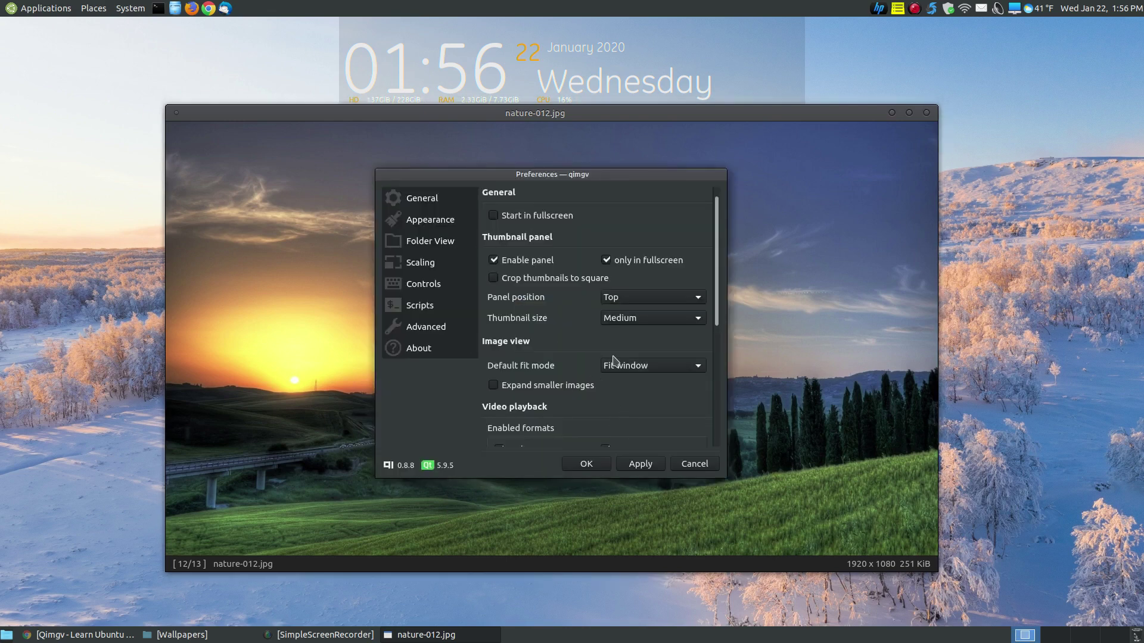
scroll(611, 376, "down", 5)
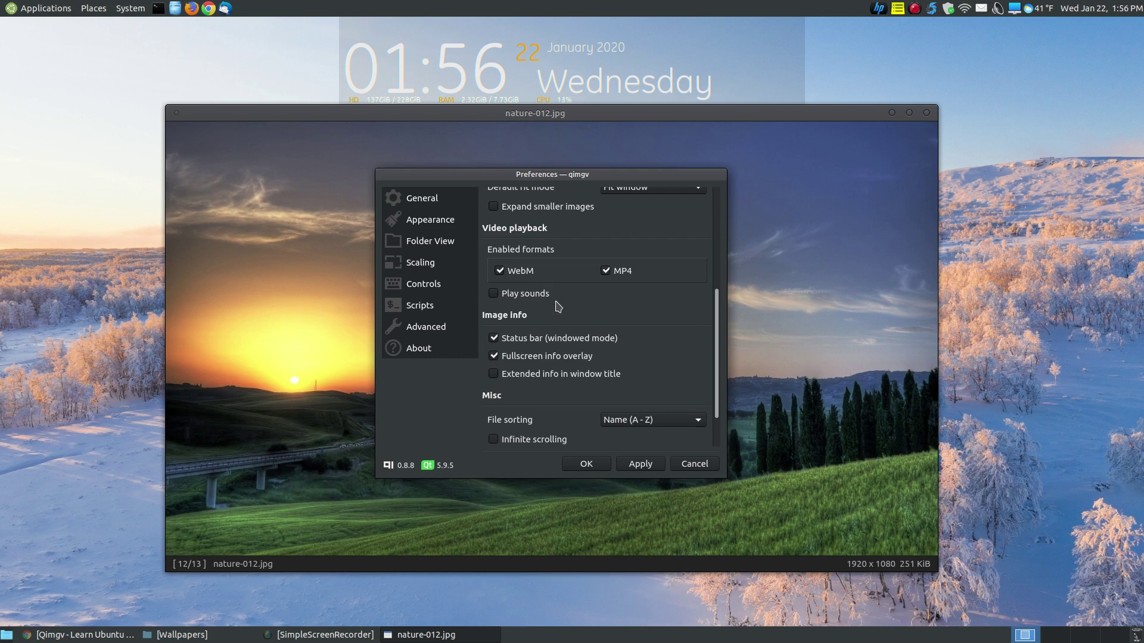
scroll(558, 306, "down", 1)
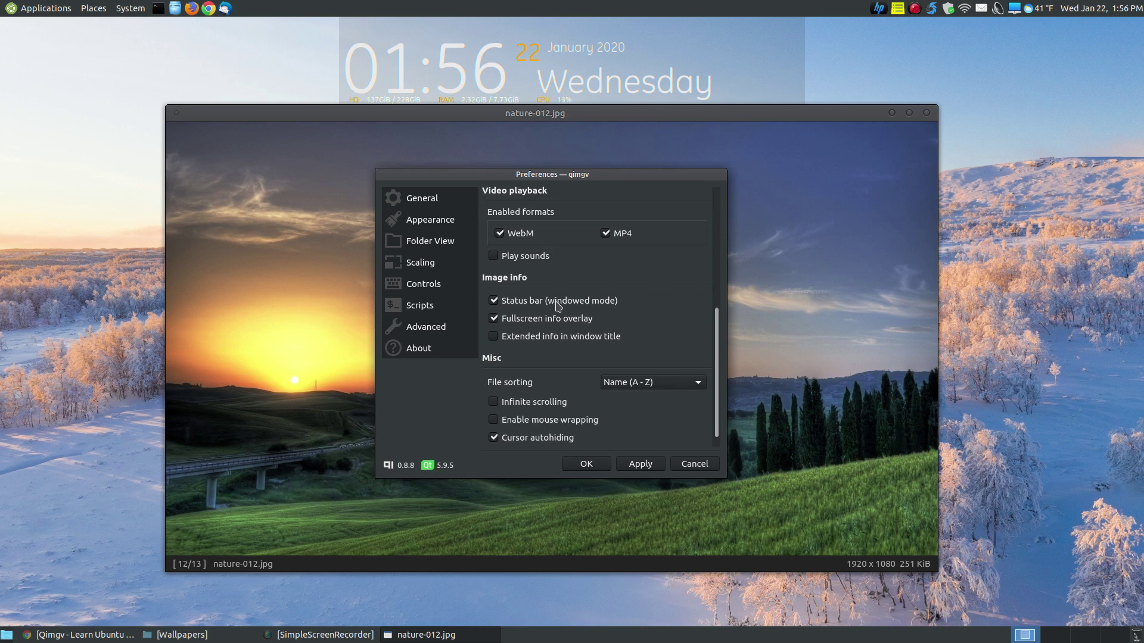
scroll(559, 306, "up", 1)
scroll(558, 307, "down", 1)
Browse the Appearance, Folder View and Scaling pages of Preferences
left_click(444, 224)
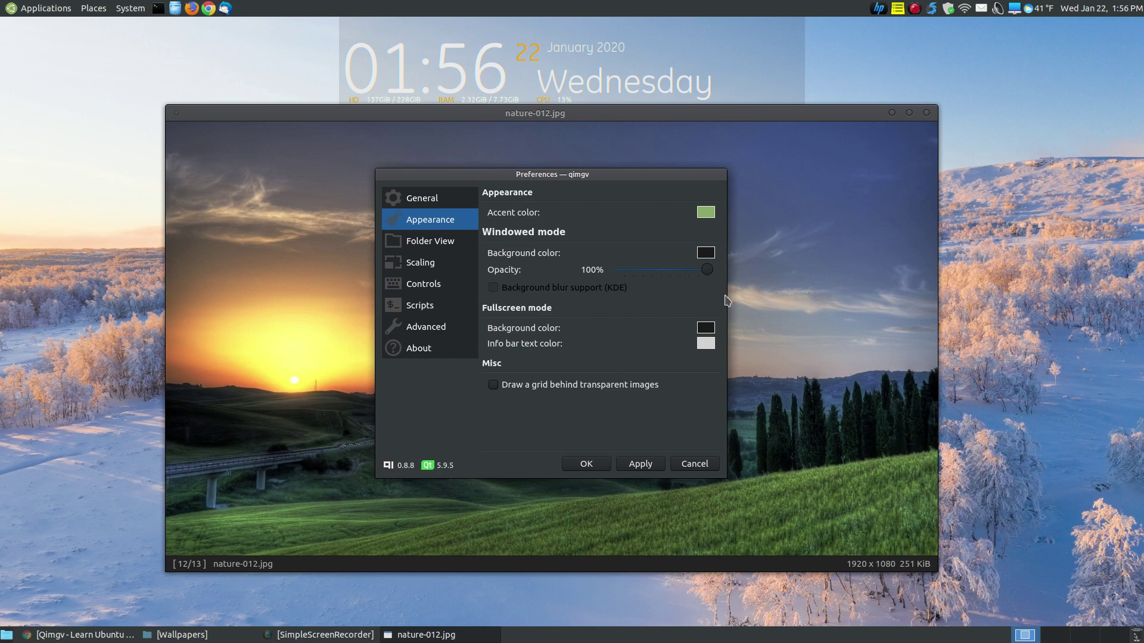
left_click(434, 243)
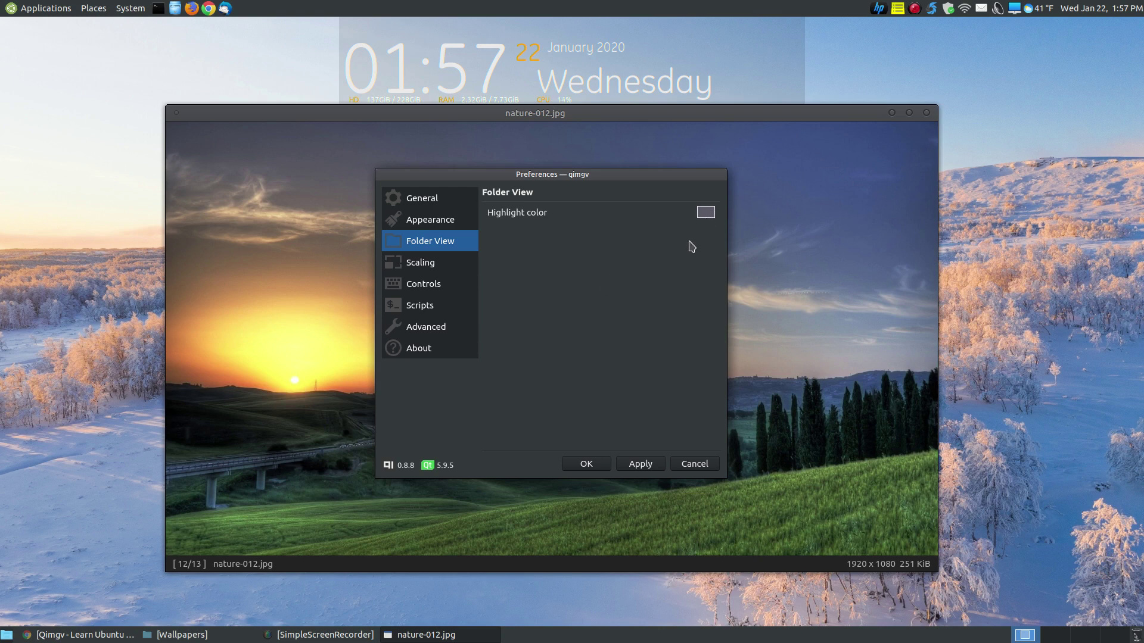
left_click(417, 265)
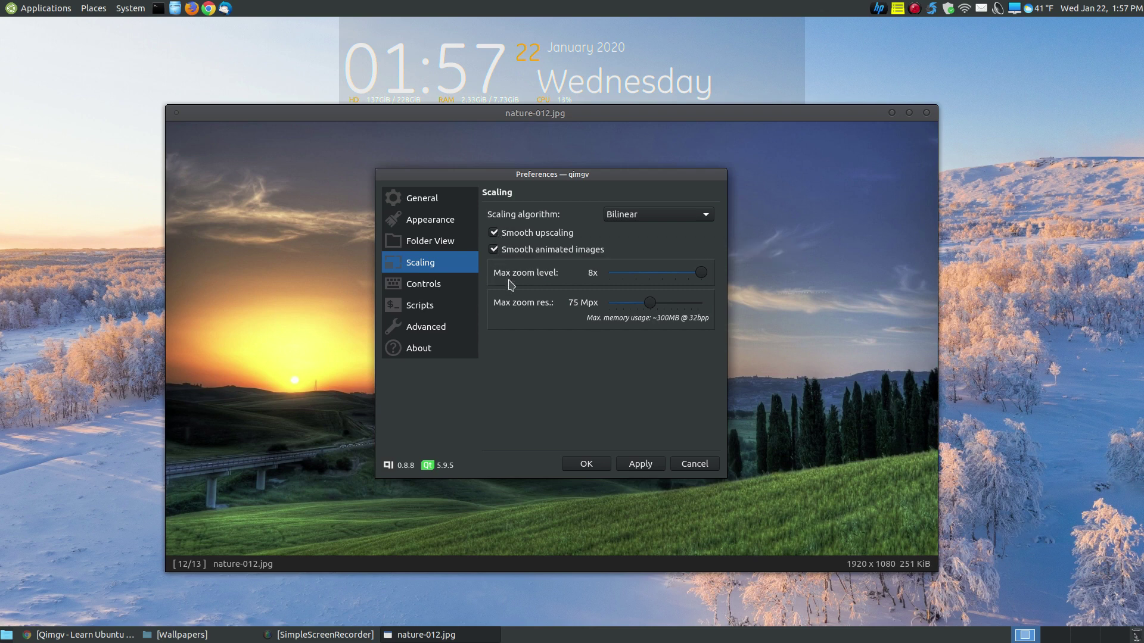
Scroll through the shortcut bindings on the Controls page
left_click(424, 292)
scroll(653, 300, "down", 1)
scroll(654, 300, "down", 9)
scroll(653, 300, "up", 8)
scroll(652, 300, "up", 4)
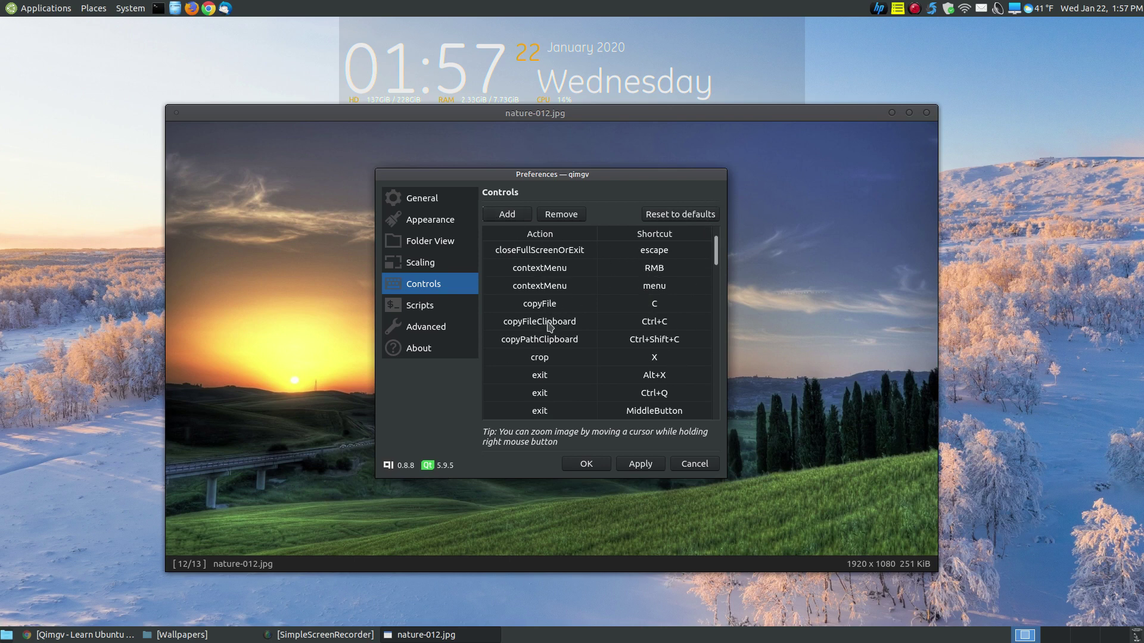
View the Scripts, Advanced and About pages, then cancel Preferences without saving
left_click(426, 307)
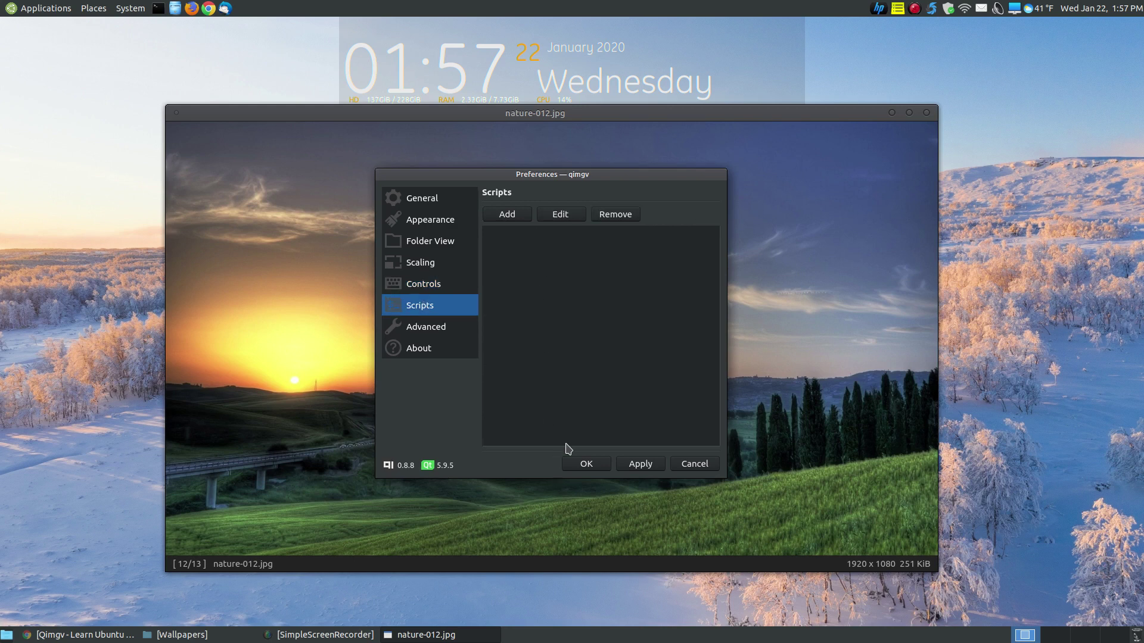
left_click(427, 331)
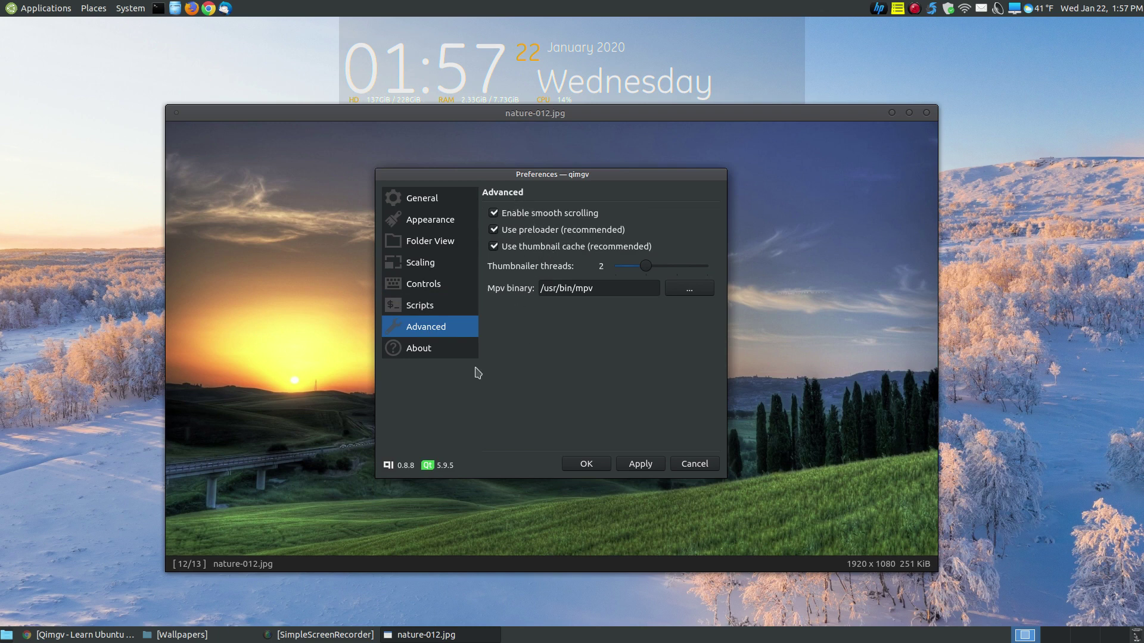
left_click(418, 350)
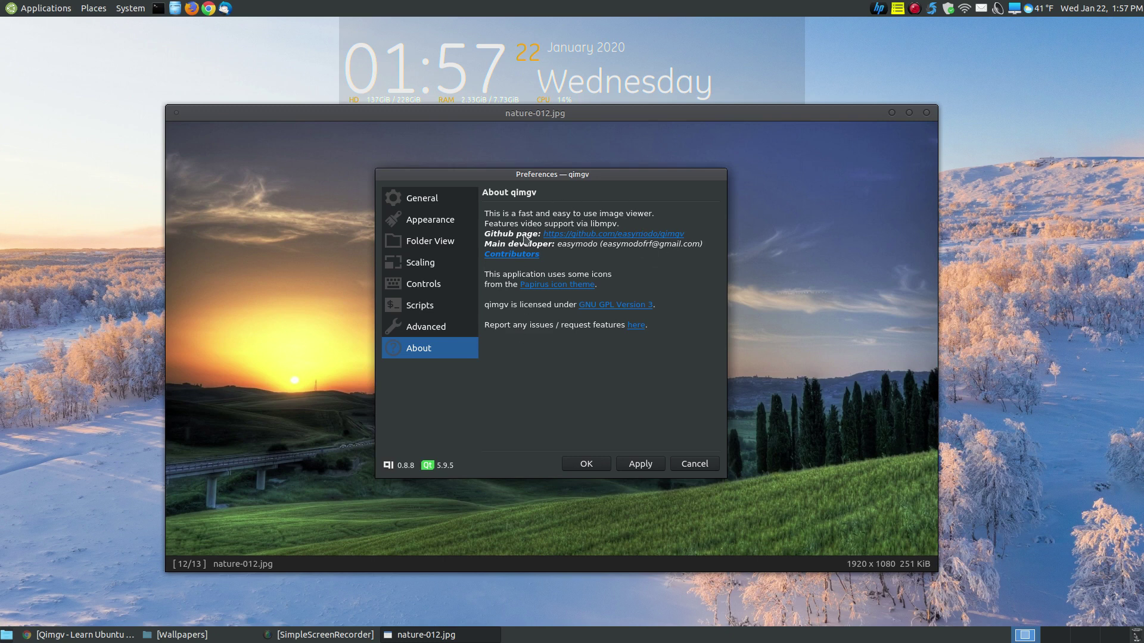
left_click(420, 200)
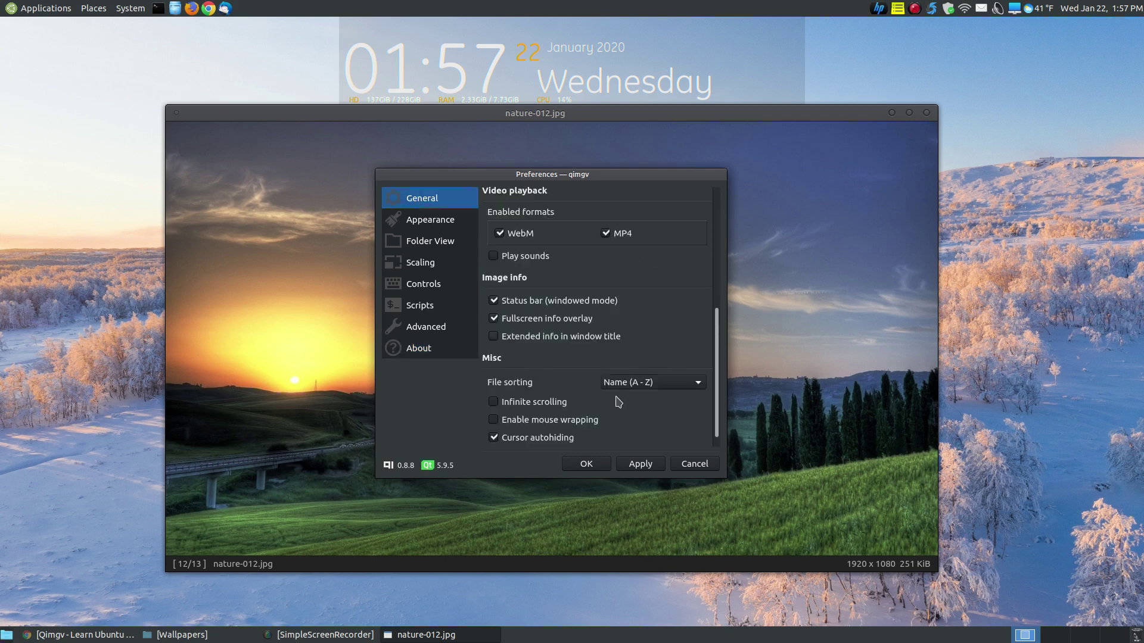
left_click(695, 465)
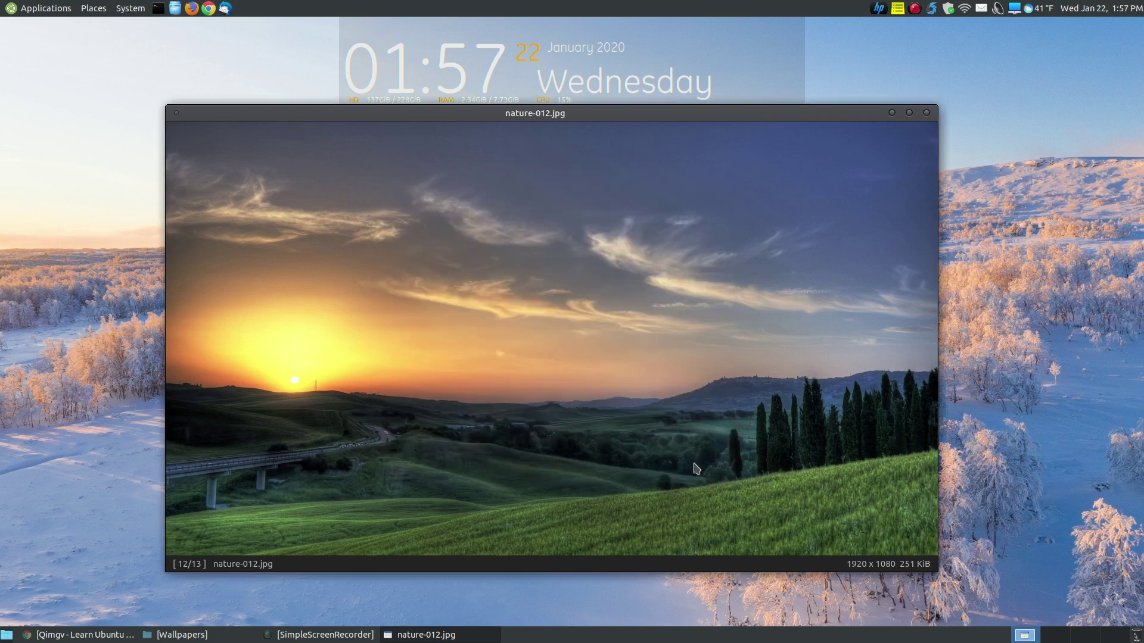
Close qimgv, briefly open nature-001.jpg in the other image viewer, then close that too
left_click(927, 113)
left_click(217, 634)
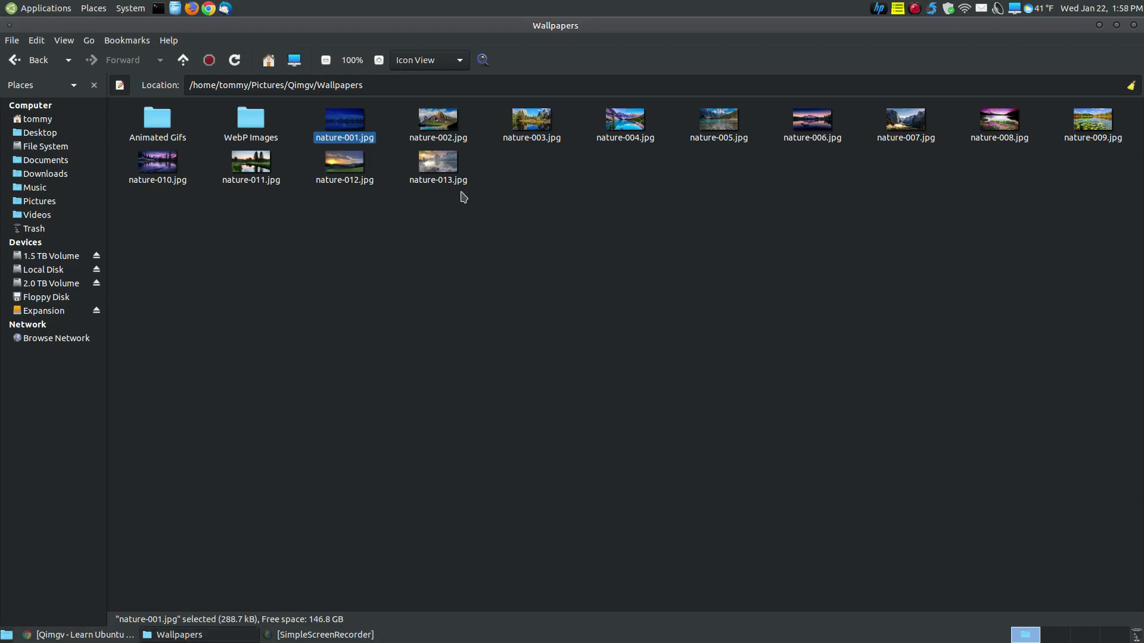
double_click(357, 127)
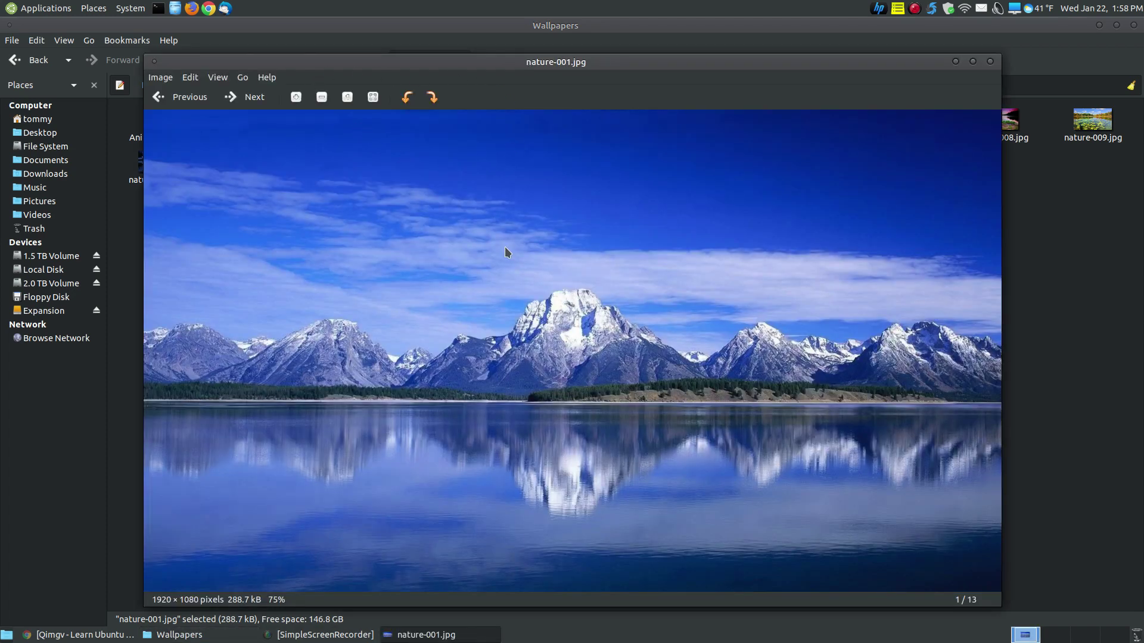
scroll(505, 247, "down", 4)
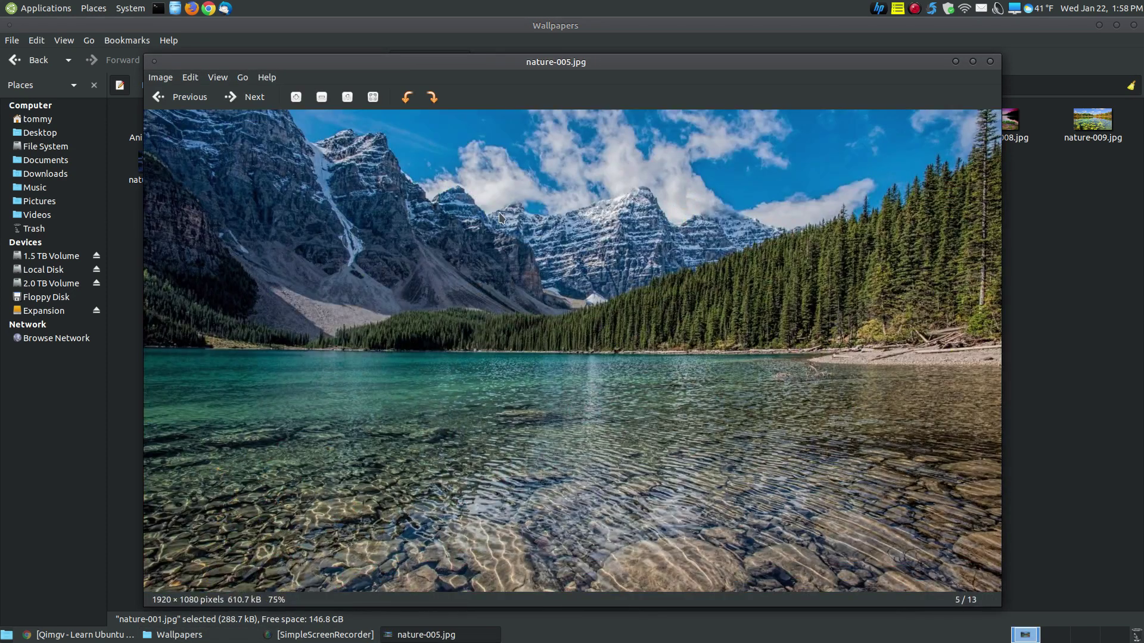
left_click(990, 61)
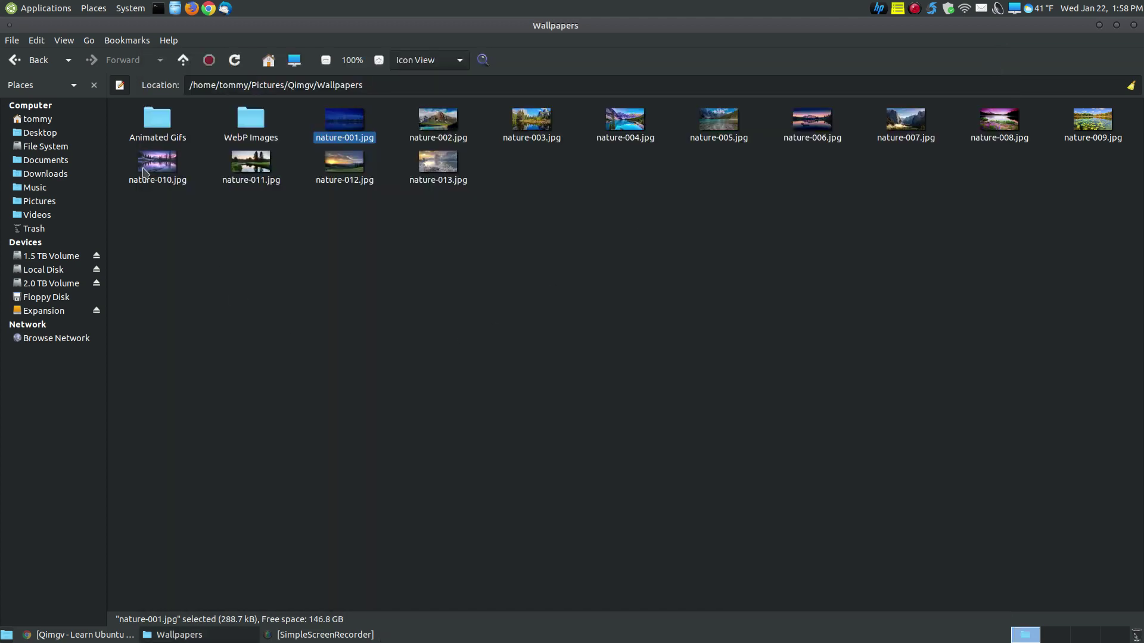
Open circle.gif from Animated Gifs in Eye of MATE and arrow through all six GIFs
double_click(158, 127)
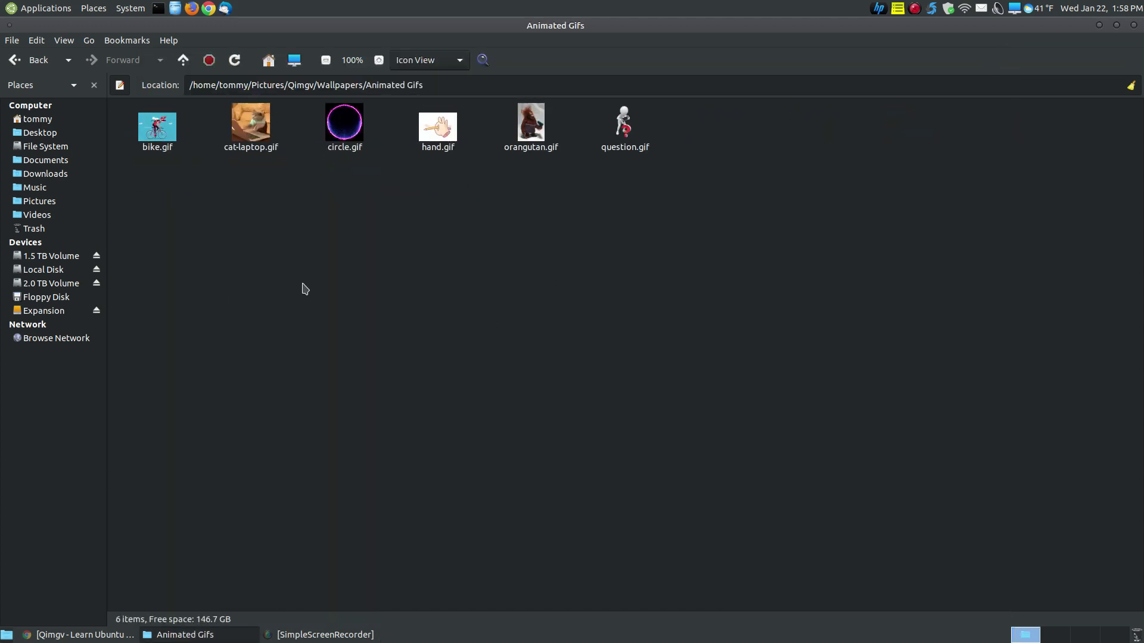
double_click(352, 128)
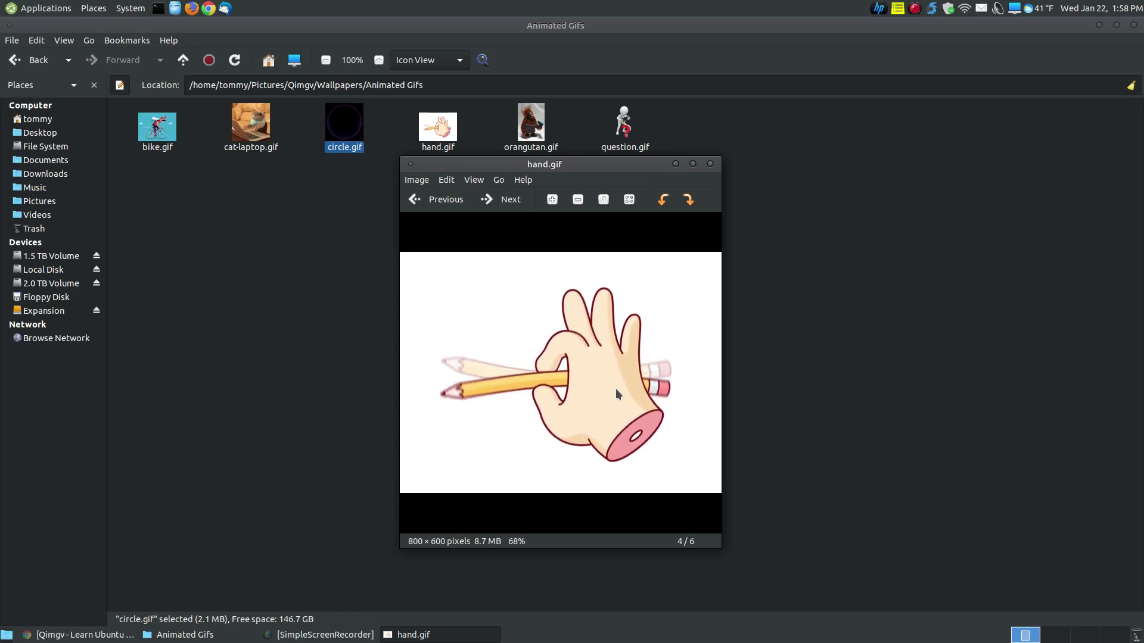
key("Right")
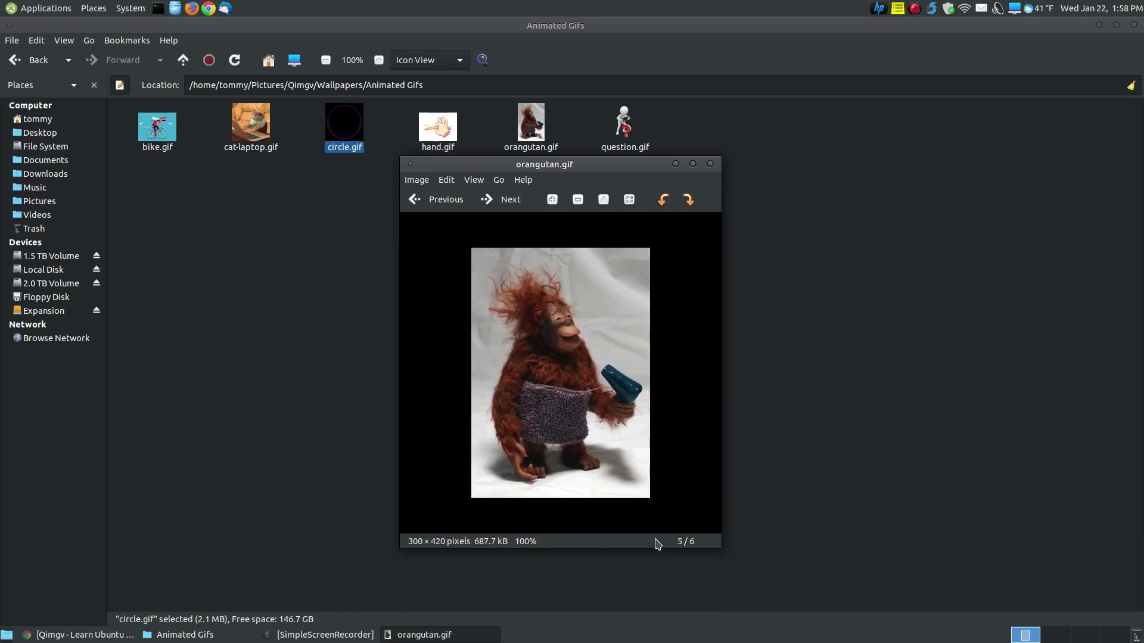
key("Right")
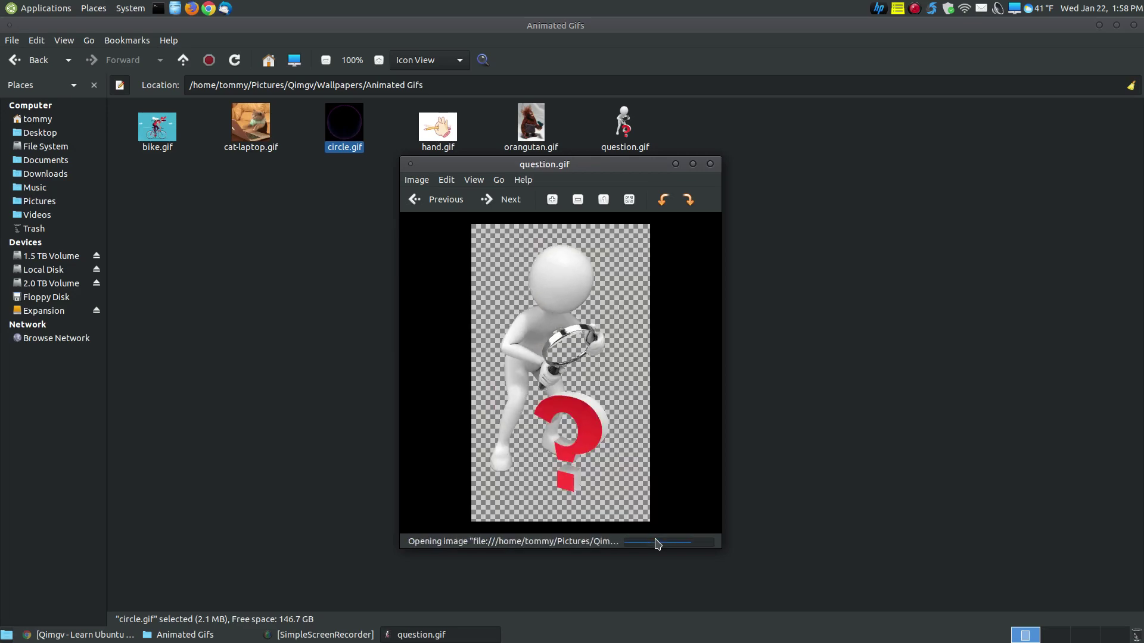
key("Right")
key("Right")
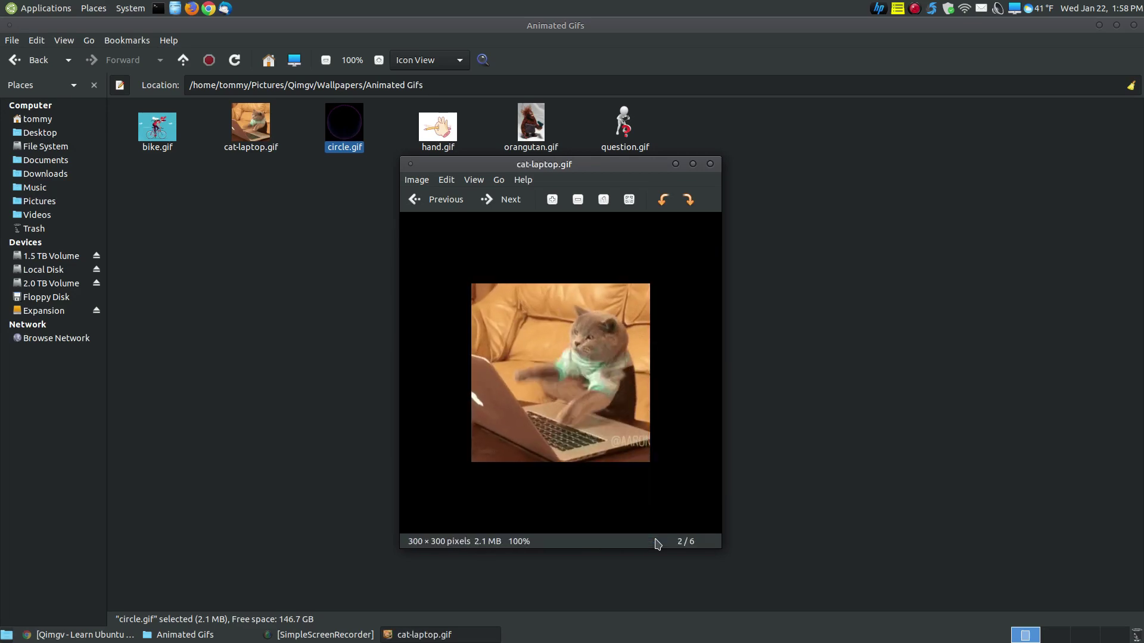
key("Right")
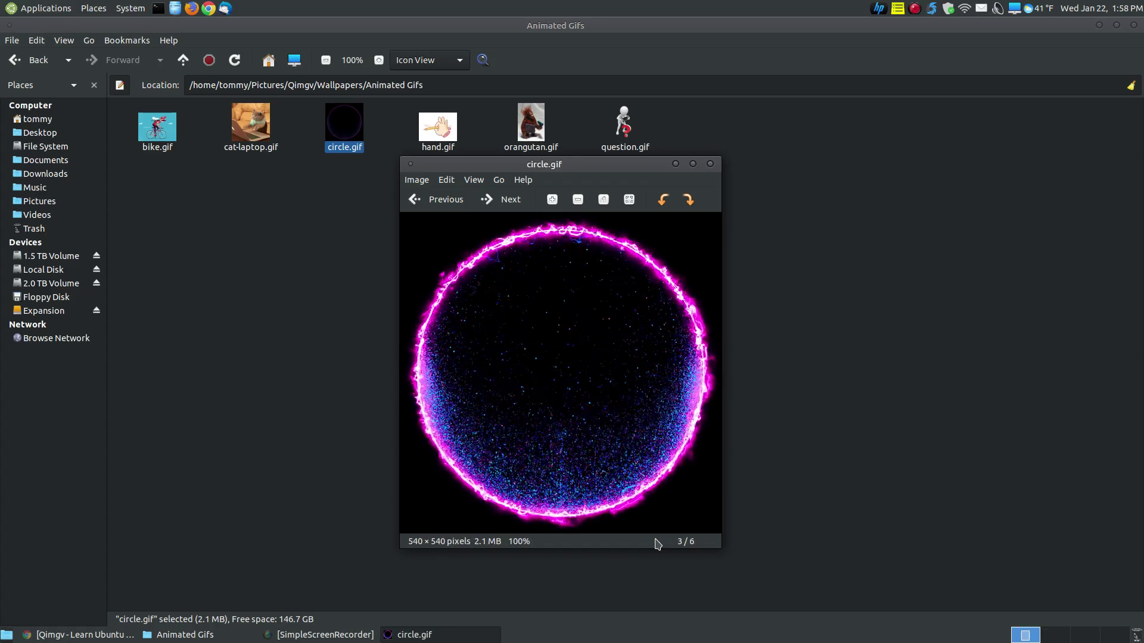
key("Right")
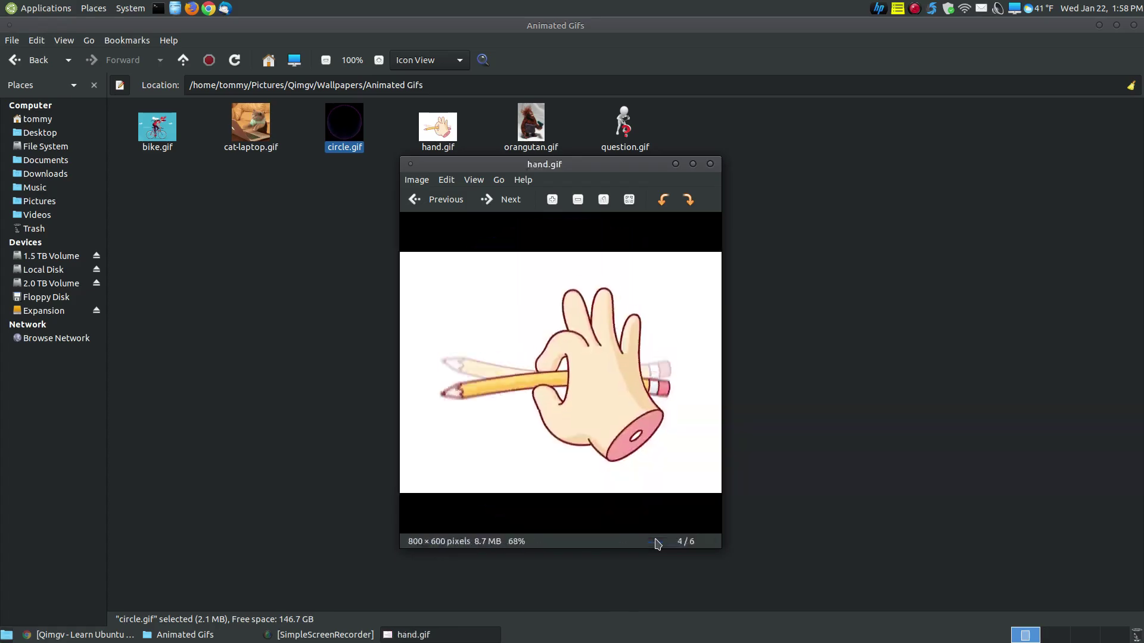
Close Eye of MATE and open circle.gif with qimgv via Open With
left_click(712, 165)
right_click(349, 148)
mouse_move(437, 173)
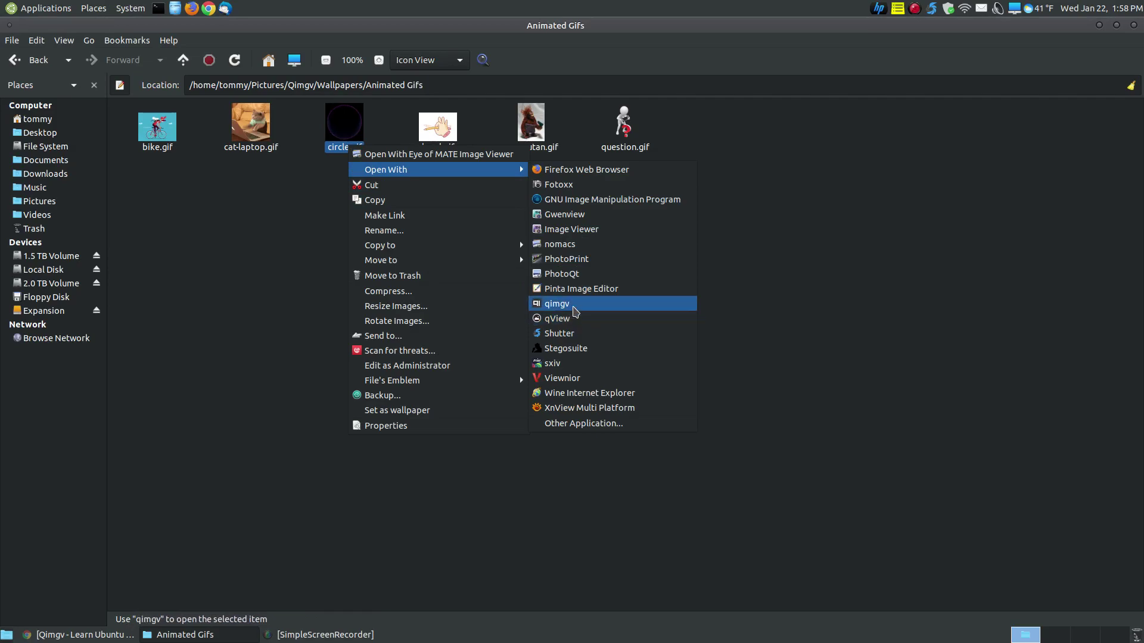
left_click(575, 308)
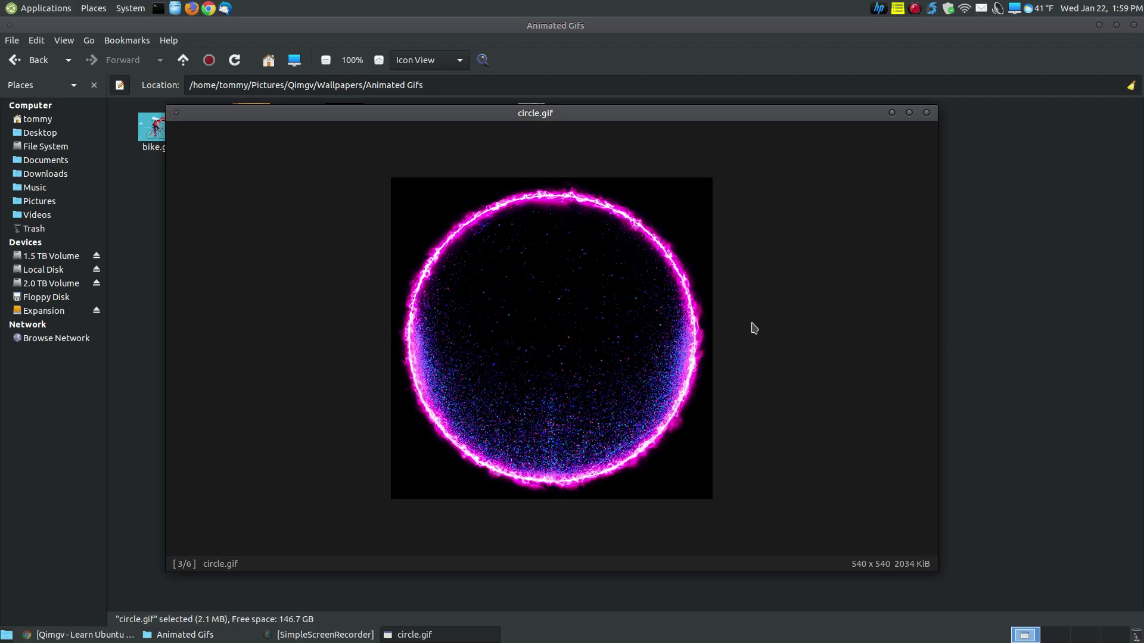
Page back and forth through the GIFs from hand.gif to question.gif, then close qimgv
key("Right")
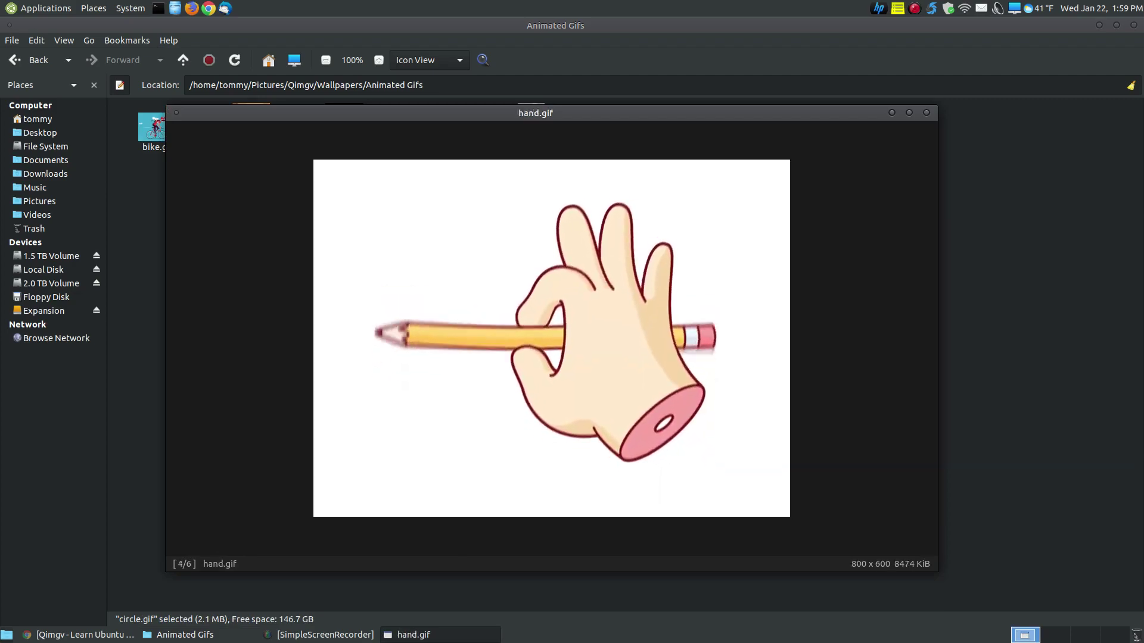
key("Left")
key("Right")
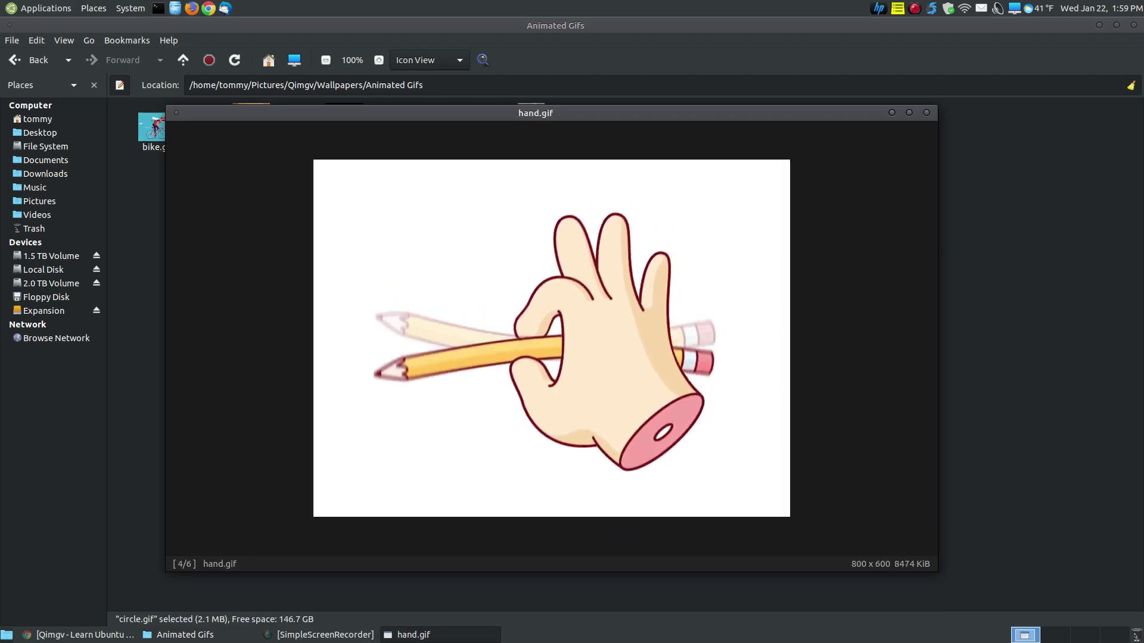
key("Left")
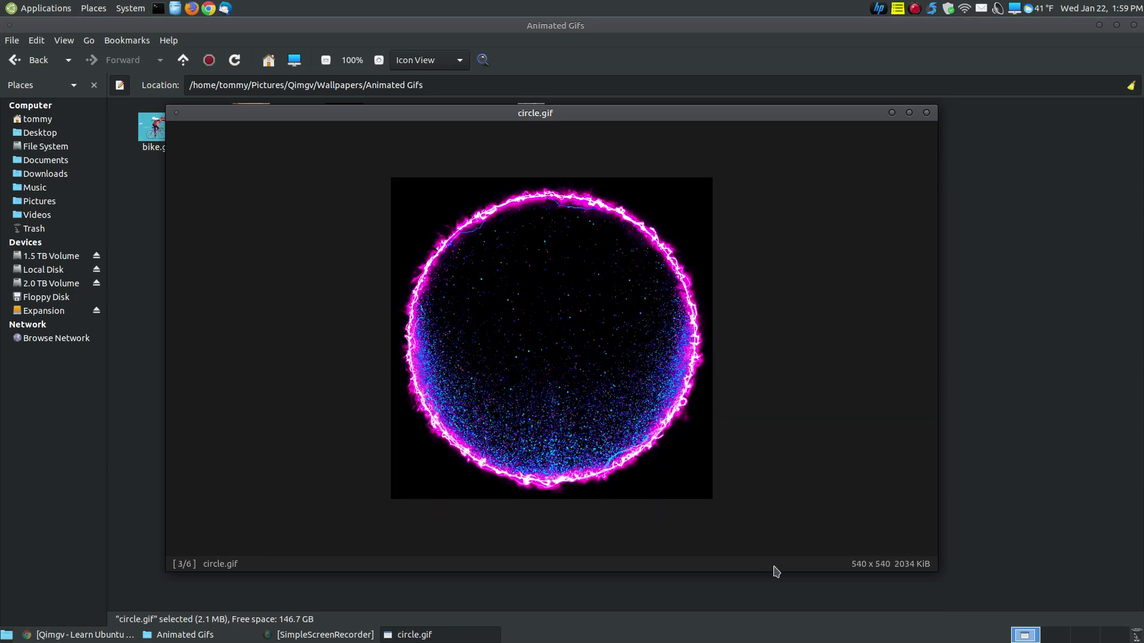
key("Right")
key("Right")
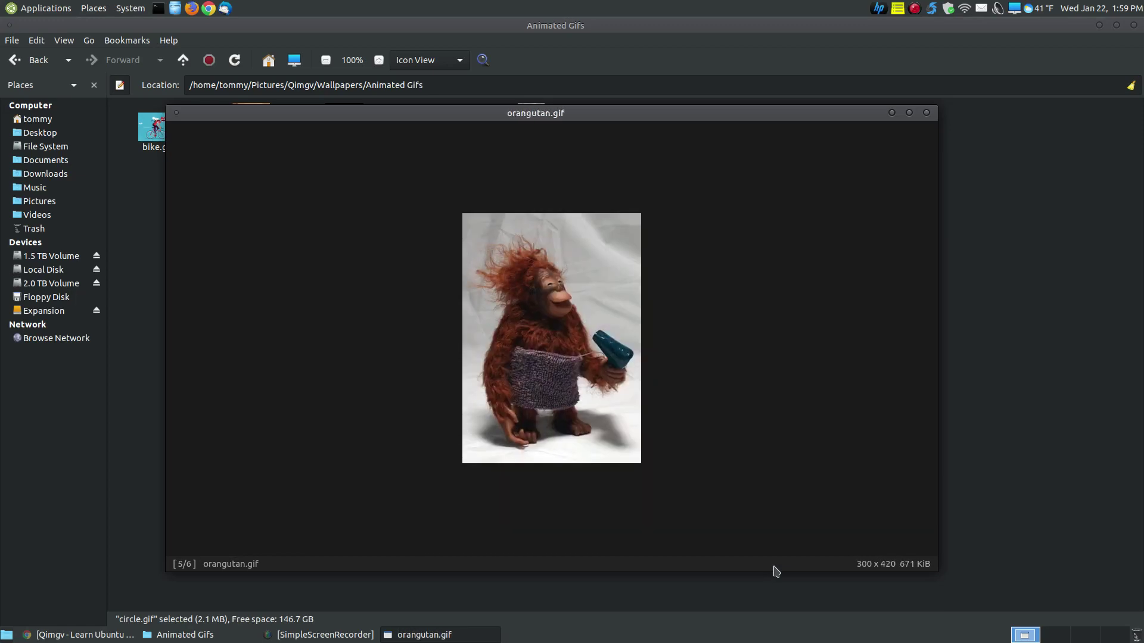
key("Right")
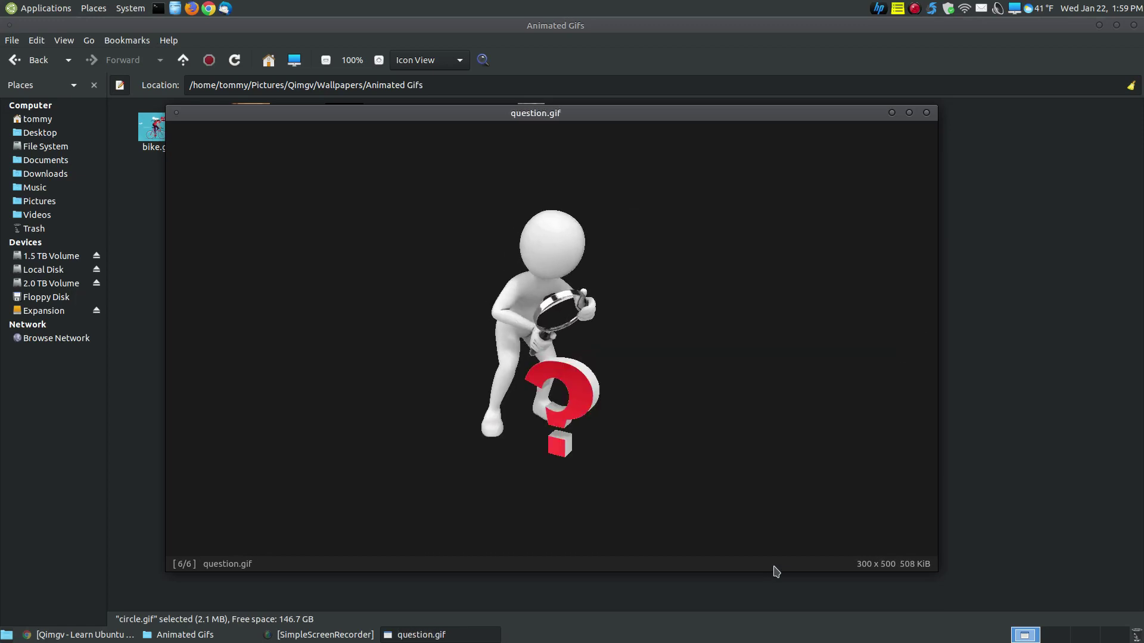
key("Left")
key("Left")
key("Left")
key("Left")
key("Left")
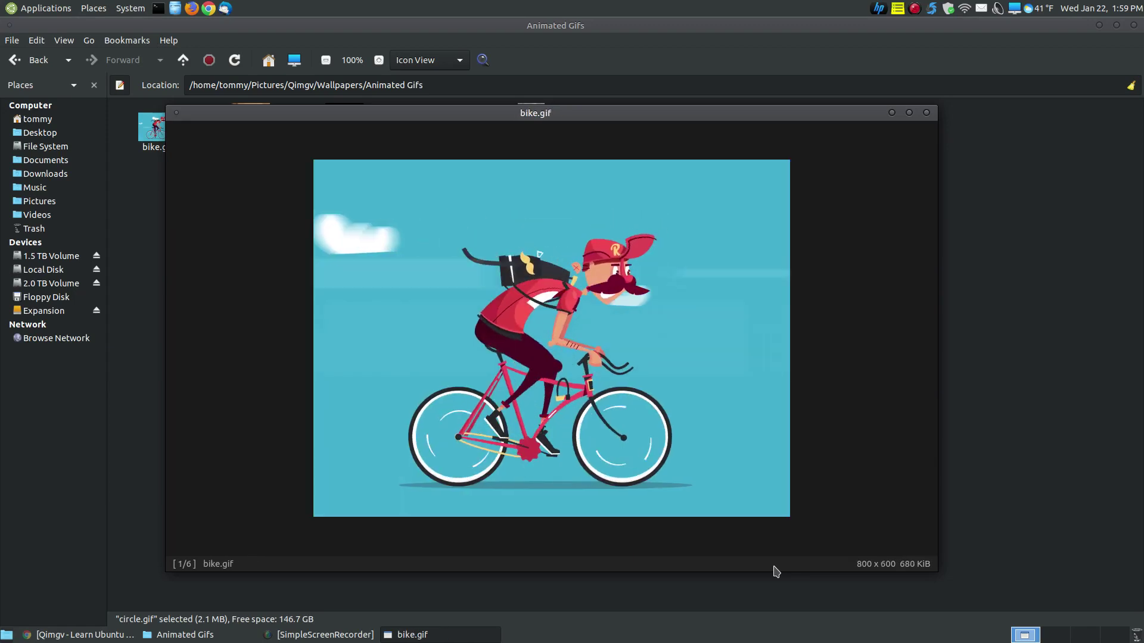
left_click(926, 113)
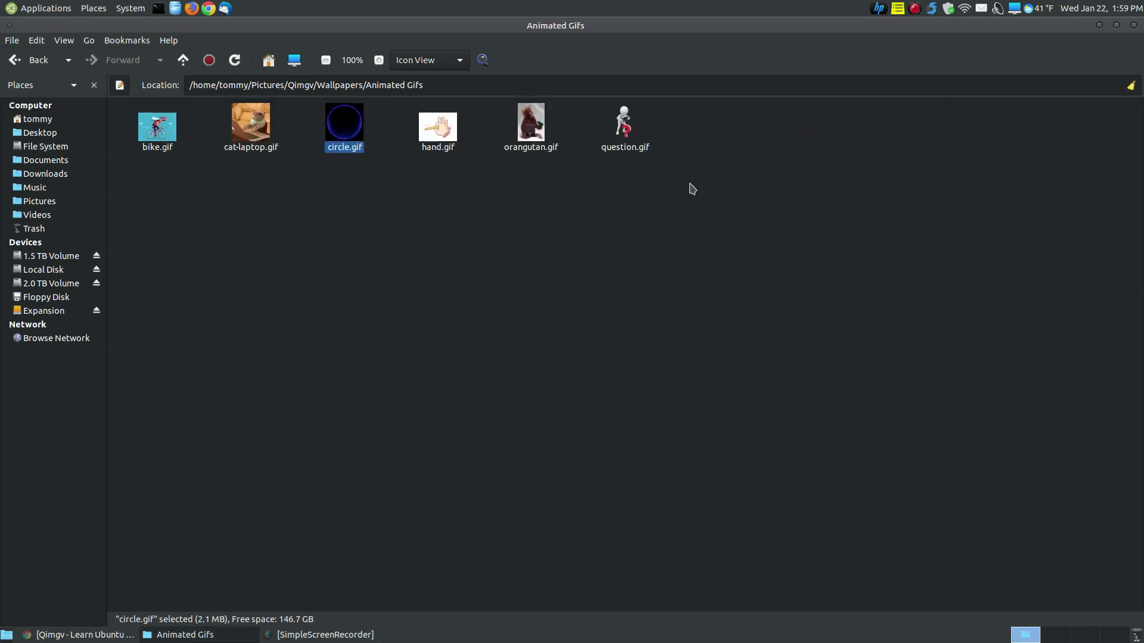
Open animated-bike.webp from WebP Images in Eye of MATE, check its About box, and close it
left_click(23, 64)
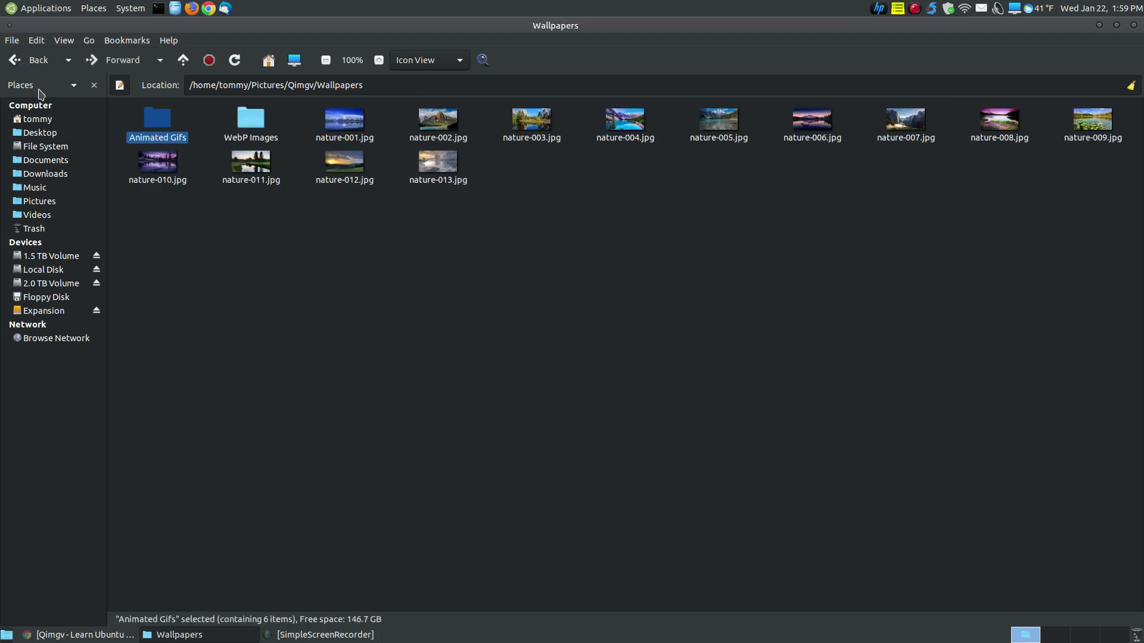
double_click(250, 124)
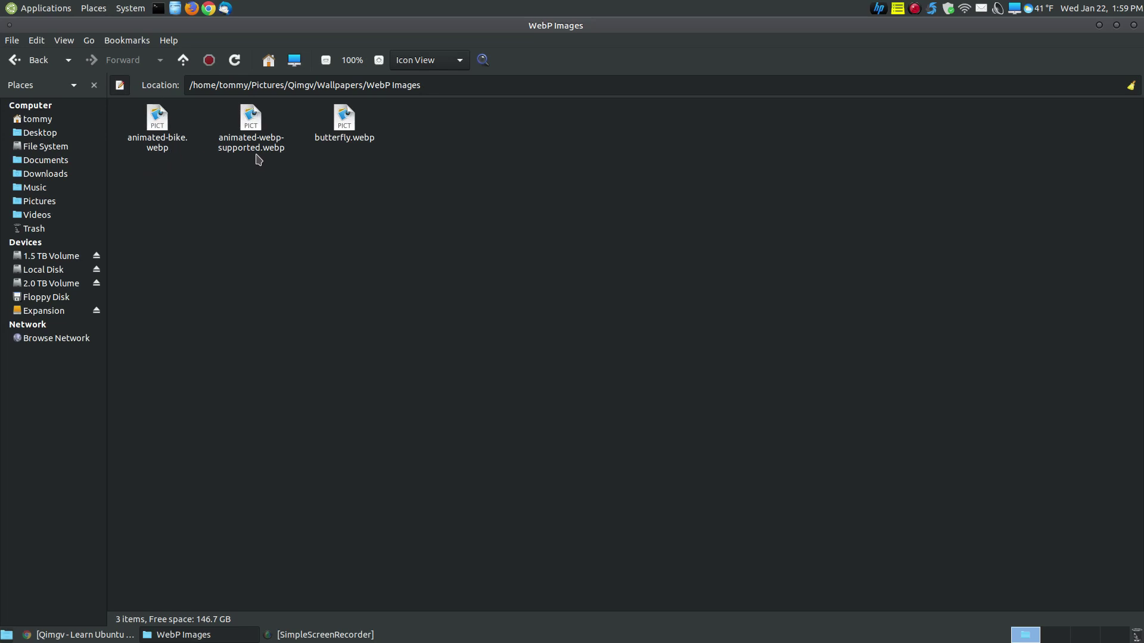
double_click(158, 132)
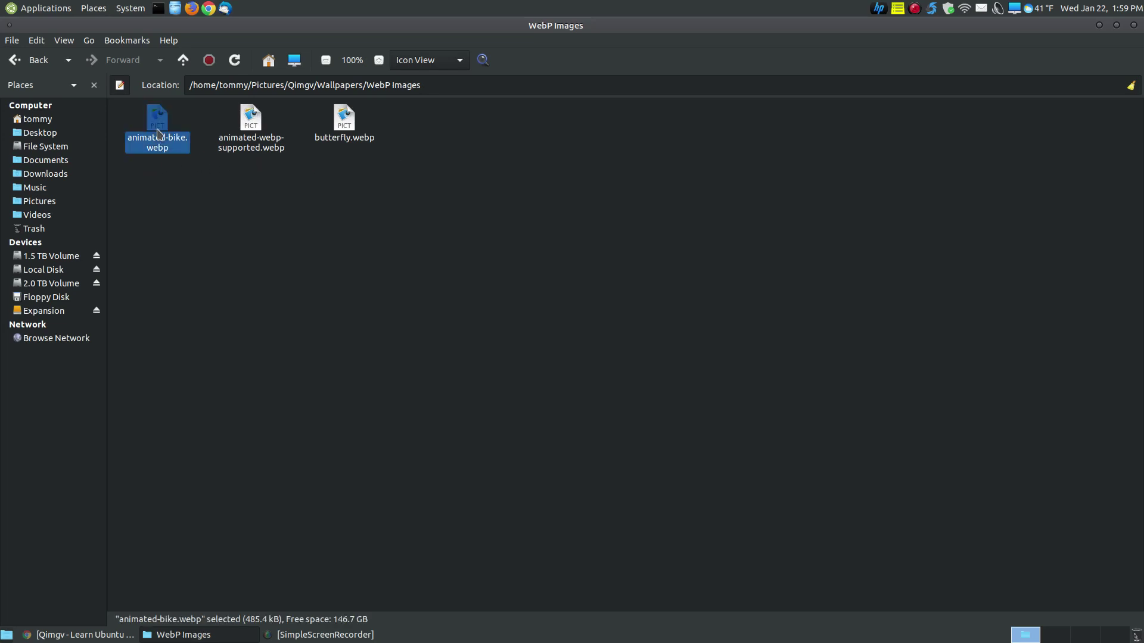
left_click(543, 212)
left_click(548, 242)
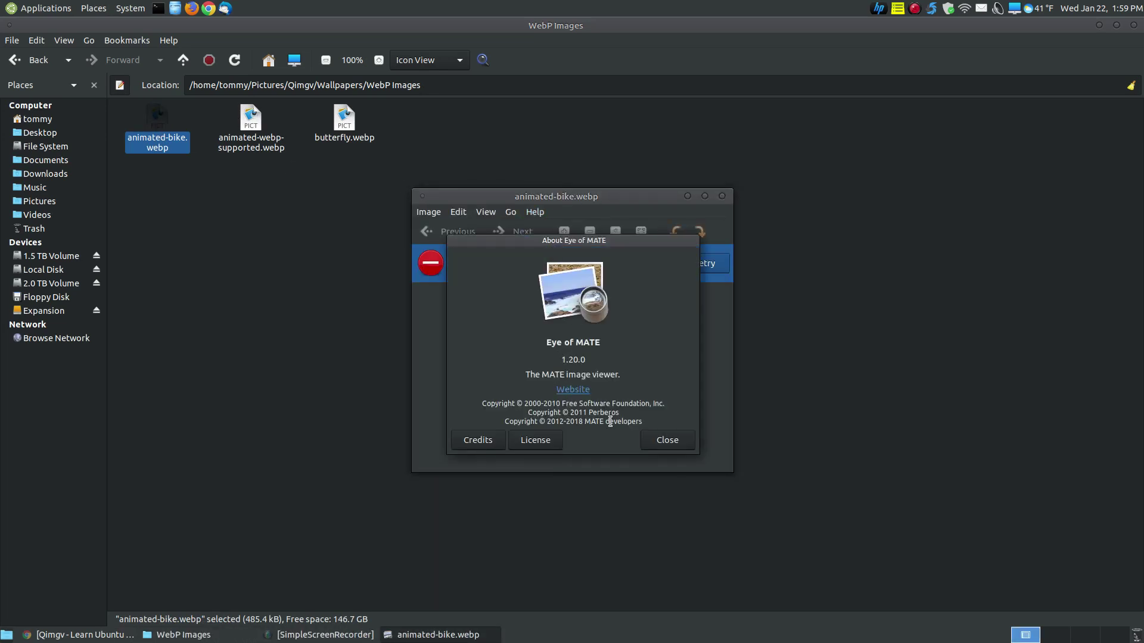
left_click(667, 442)
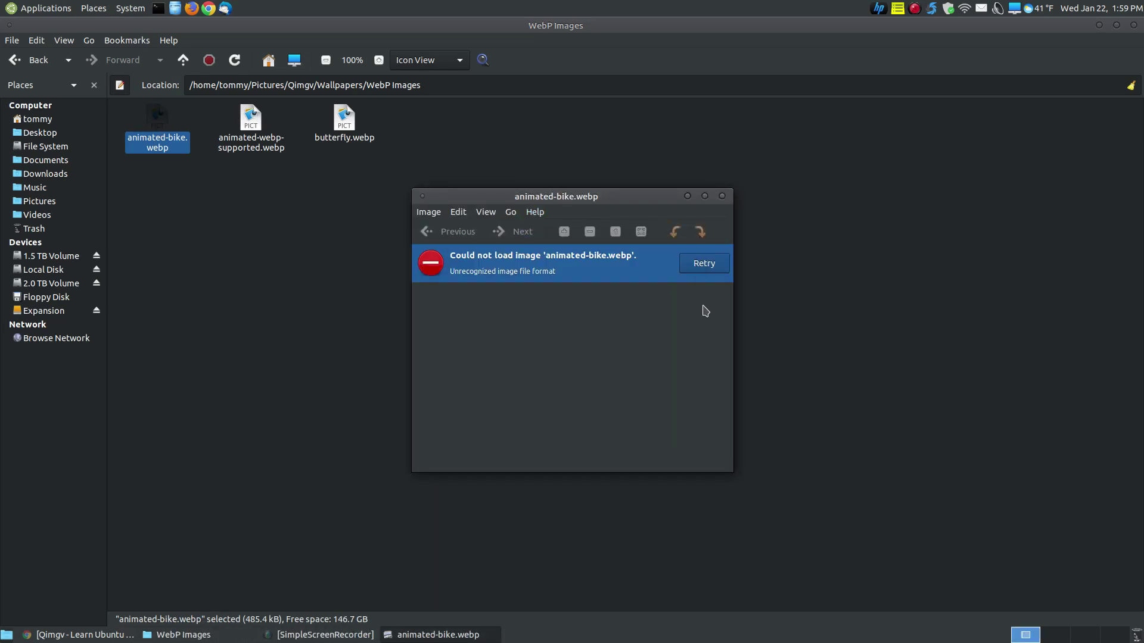
left_click(723, 196)
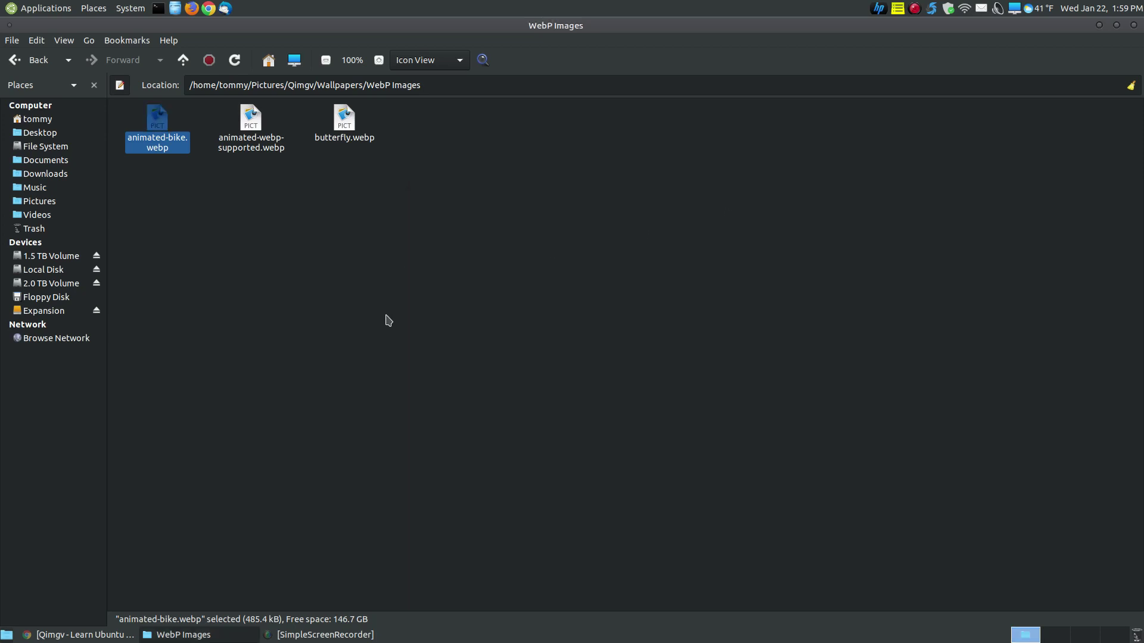
Check the file Properties of animated-bike.webp
right_click(169, 137)
left_click(231, 420)
left_click(828, 477)
Reopen animated-bike.webp, review the About version and copyright text, then close the viewer
double_click(173, 150)
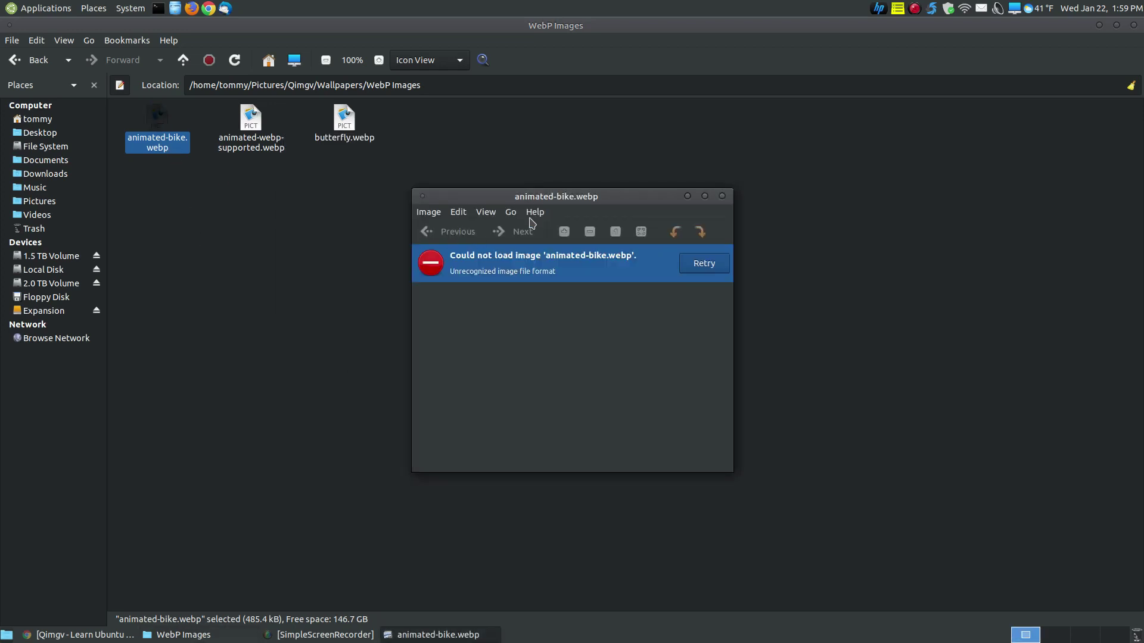
left_click(535, 214)
left_click(540, 241)
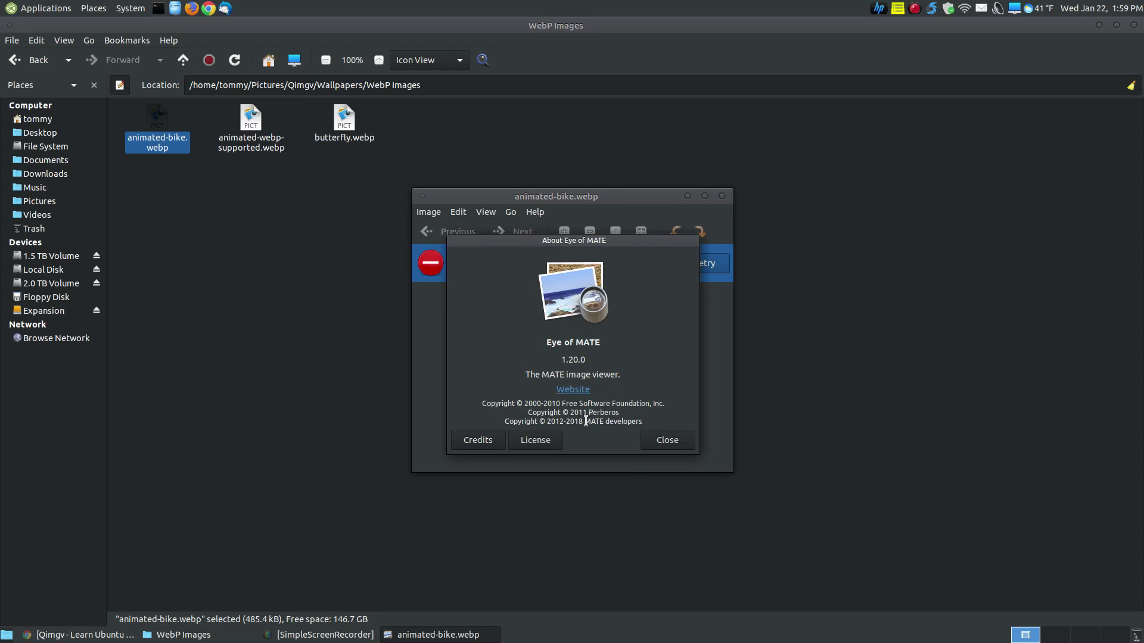
left_click_drag(586, 421, 541, 421)
left_click(666, 444)
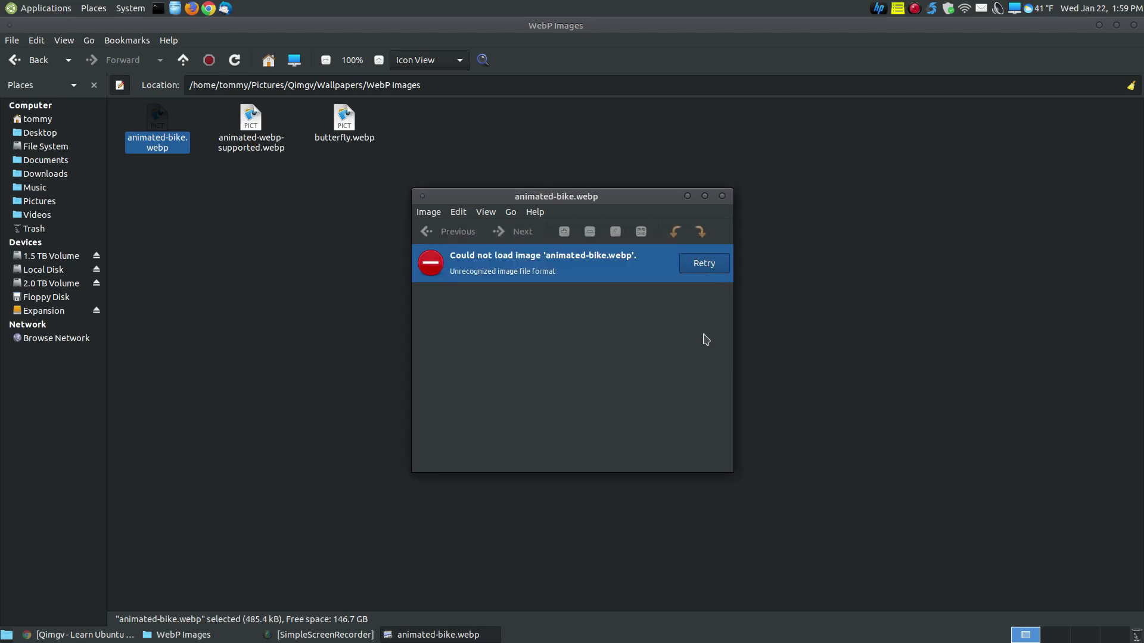
left_click(722, 196)
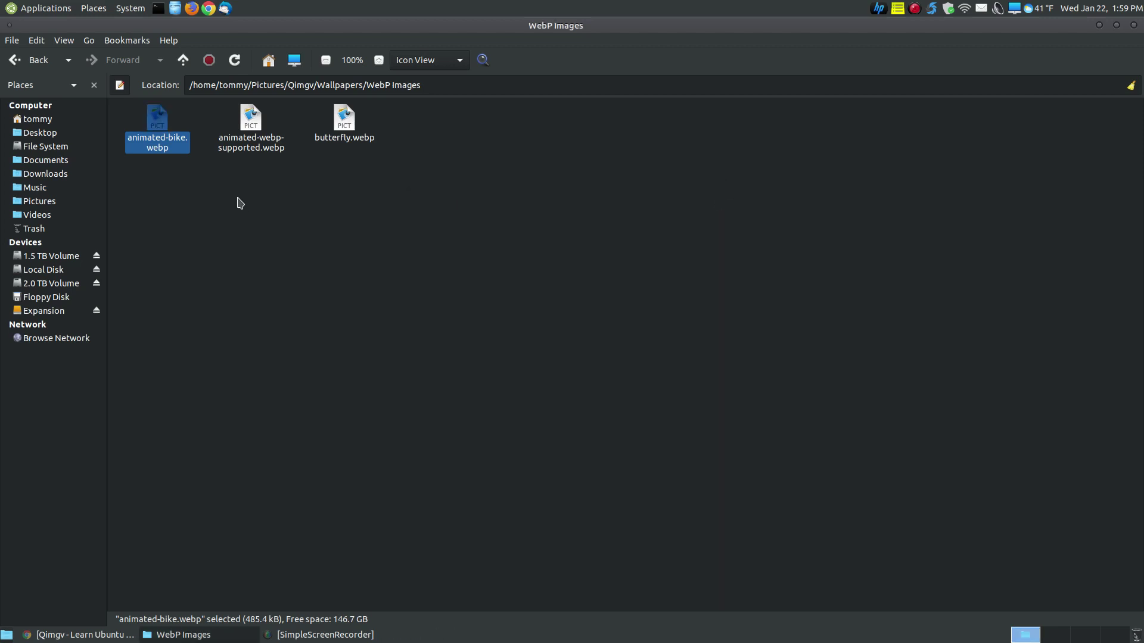
Open animated-bike.webp with qimgv, step to butterfly.webp and back
right_click(184, 154)
mouse_move(258, 170)
left_click(405, 262)
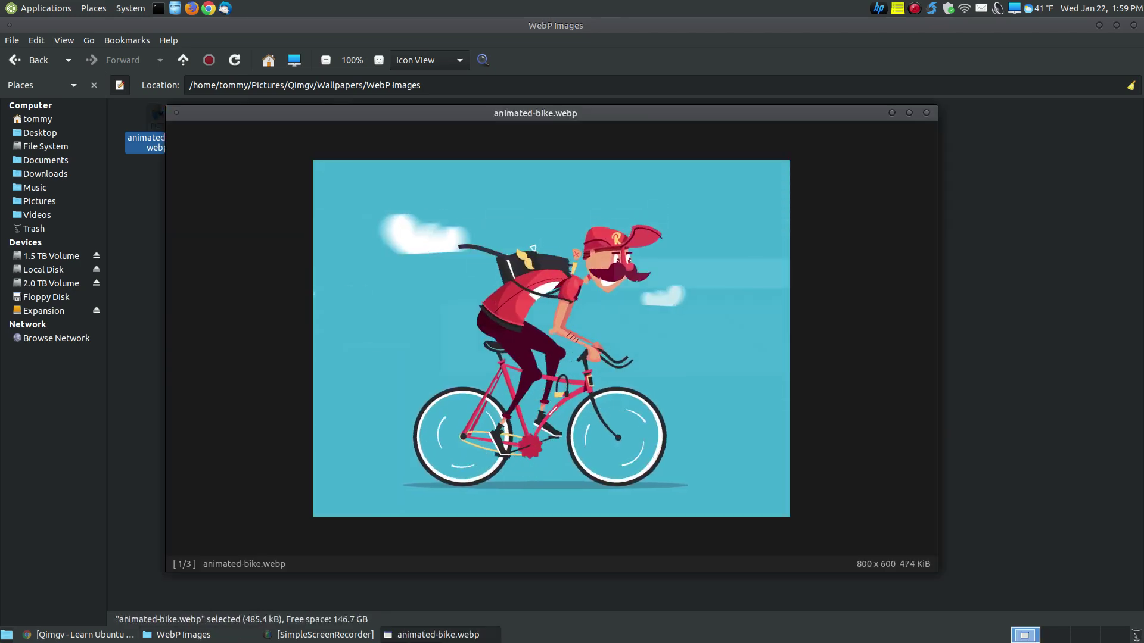
key("Right")
key("Right")
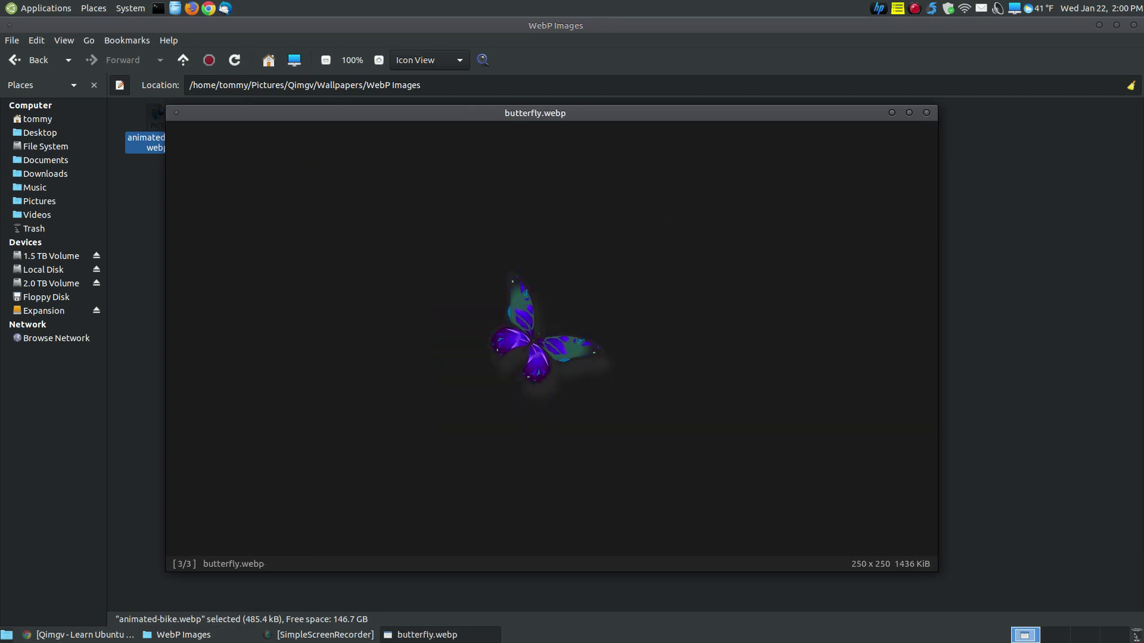
key("Left")
key("Left")
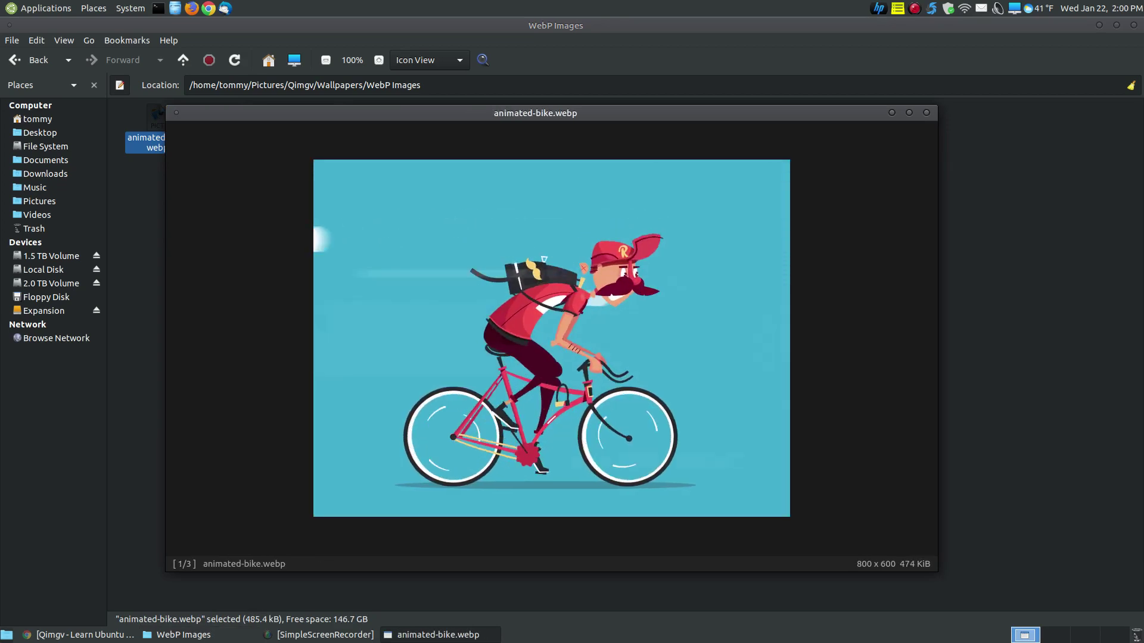
Close qimgv, minimize the WebP Images folder, and bring back the browser's Qimgv article
left_click(928, 112)
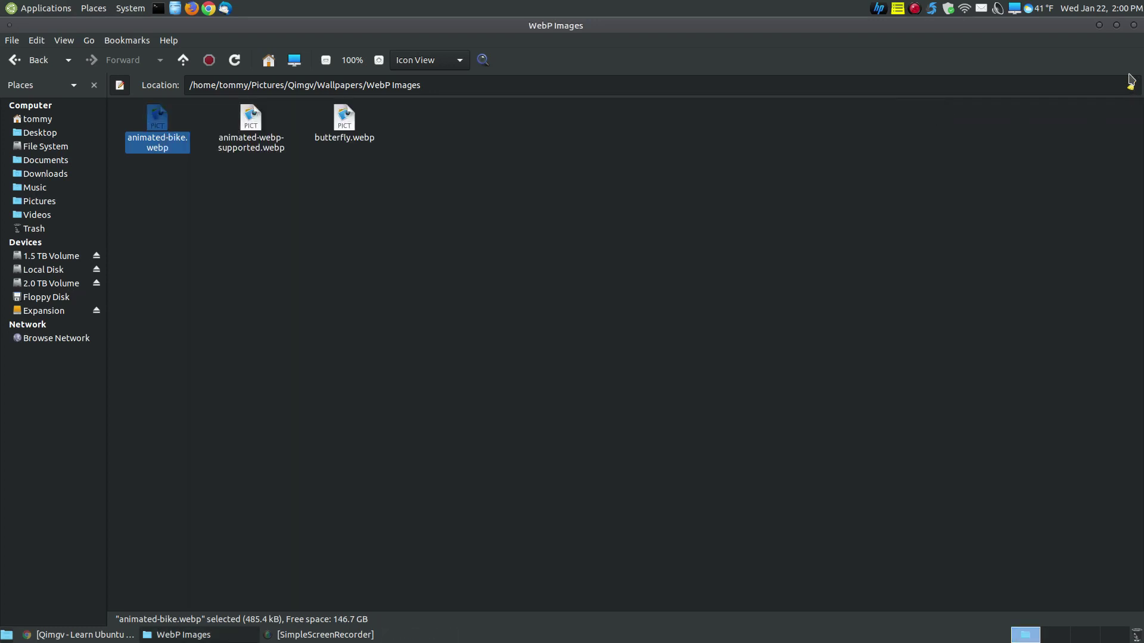
left_click(1099, 25)
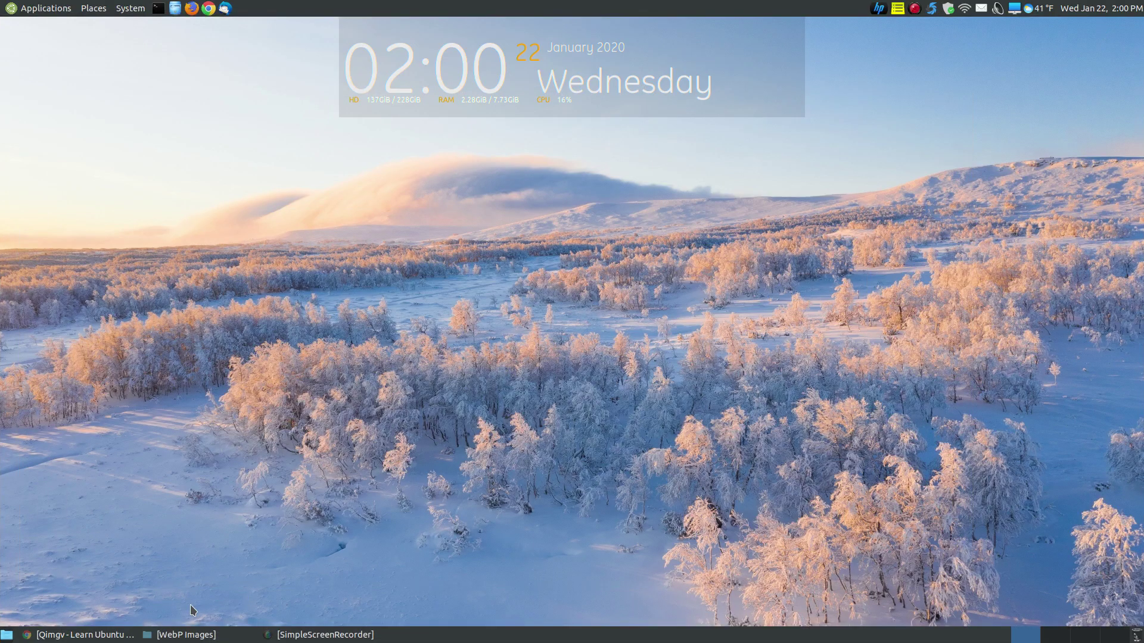
left_click(83, 634)
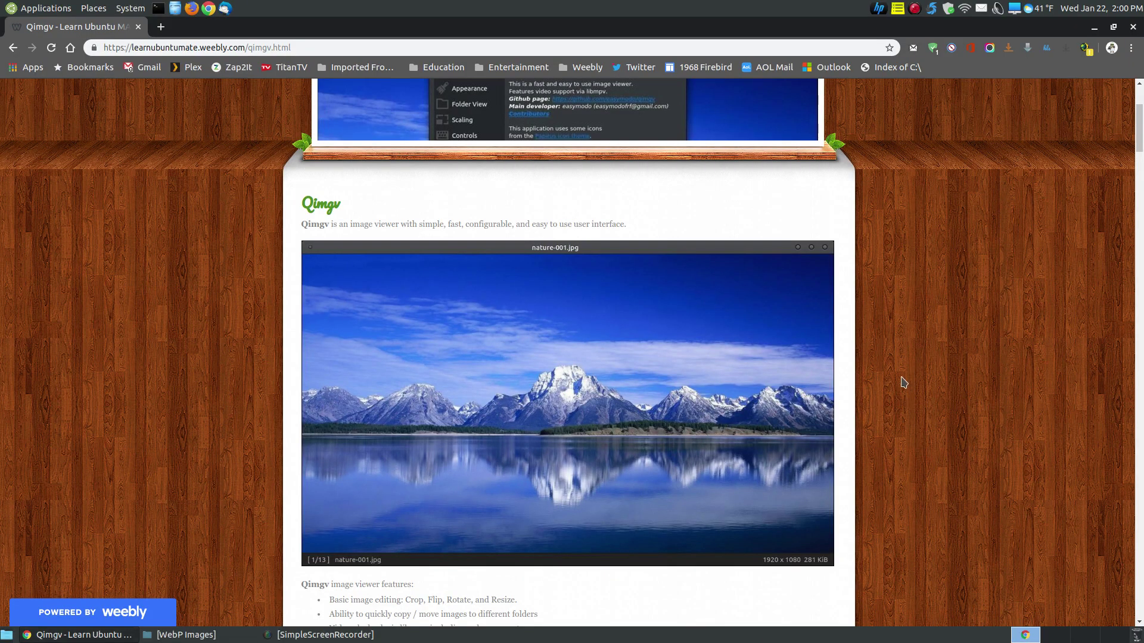
Scroll through the Qimgv article on the Learn Ubuntu MATE site and back up
scroll(903, 382, "down", 3)
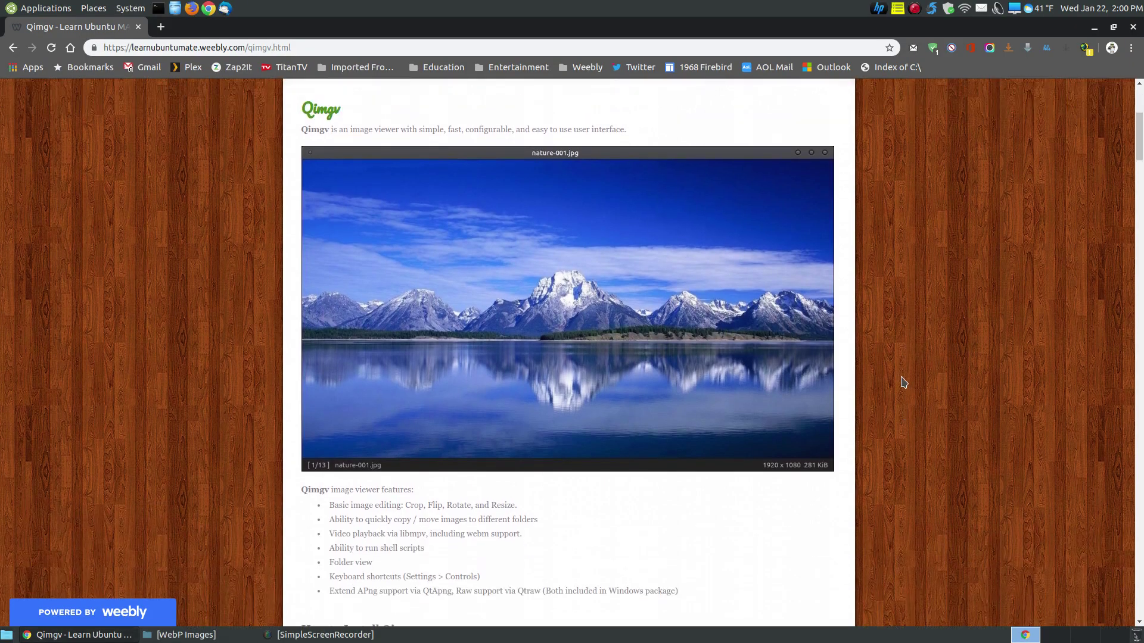
scroll(901, 382, "down", 1)
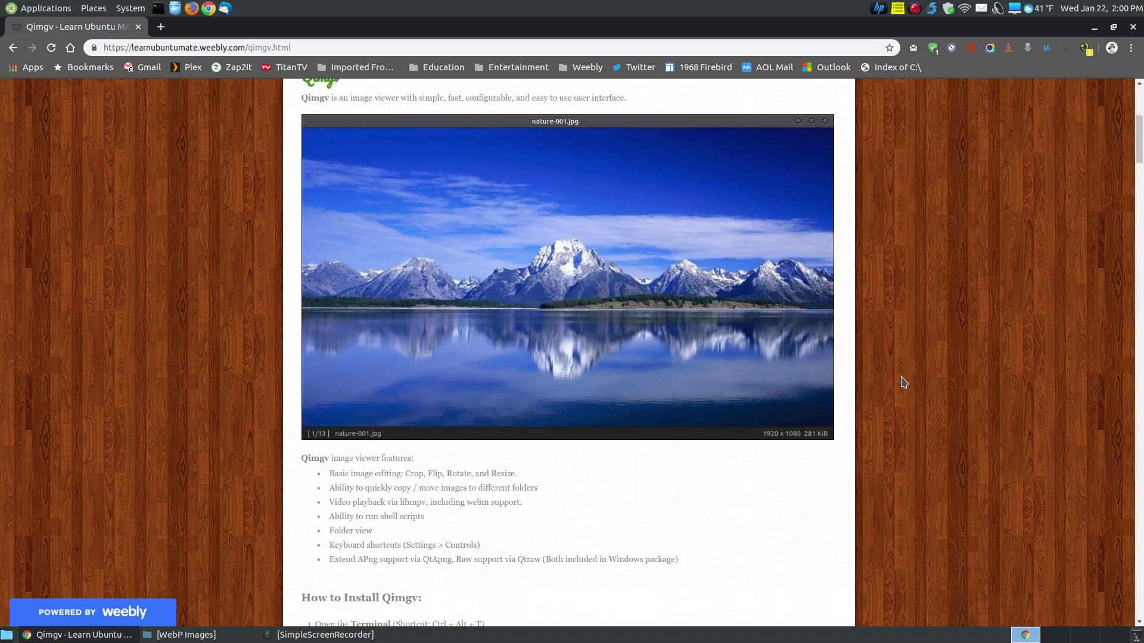
scroll(882, 373, "up", 2)
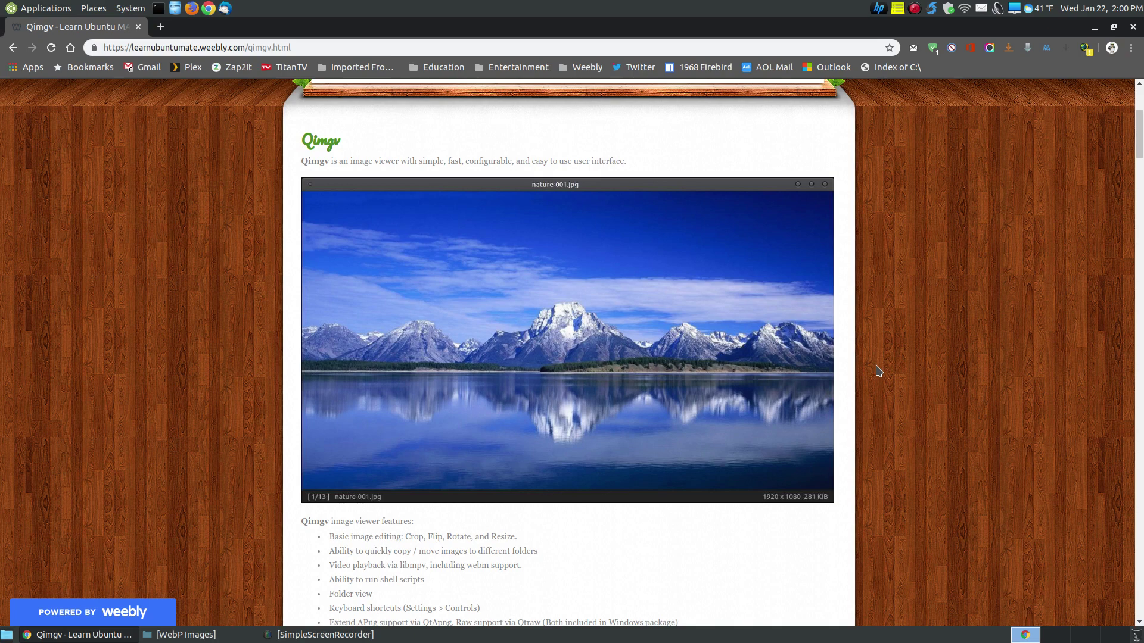
scroll(876, 370, "down", 2)
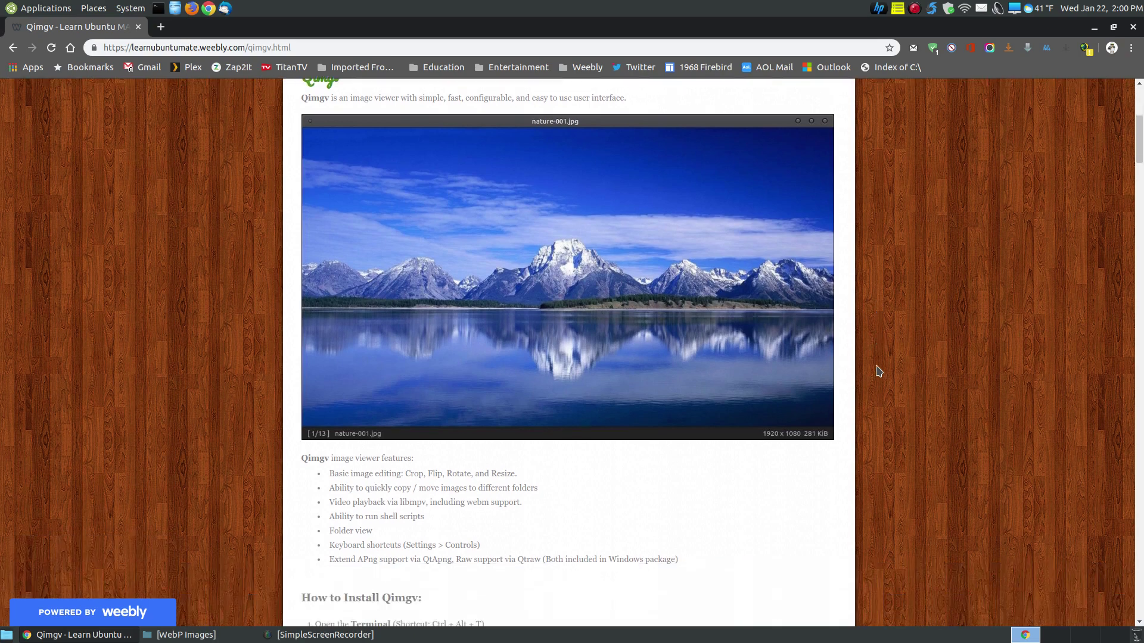
scroll(878, 371, "up", 1)
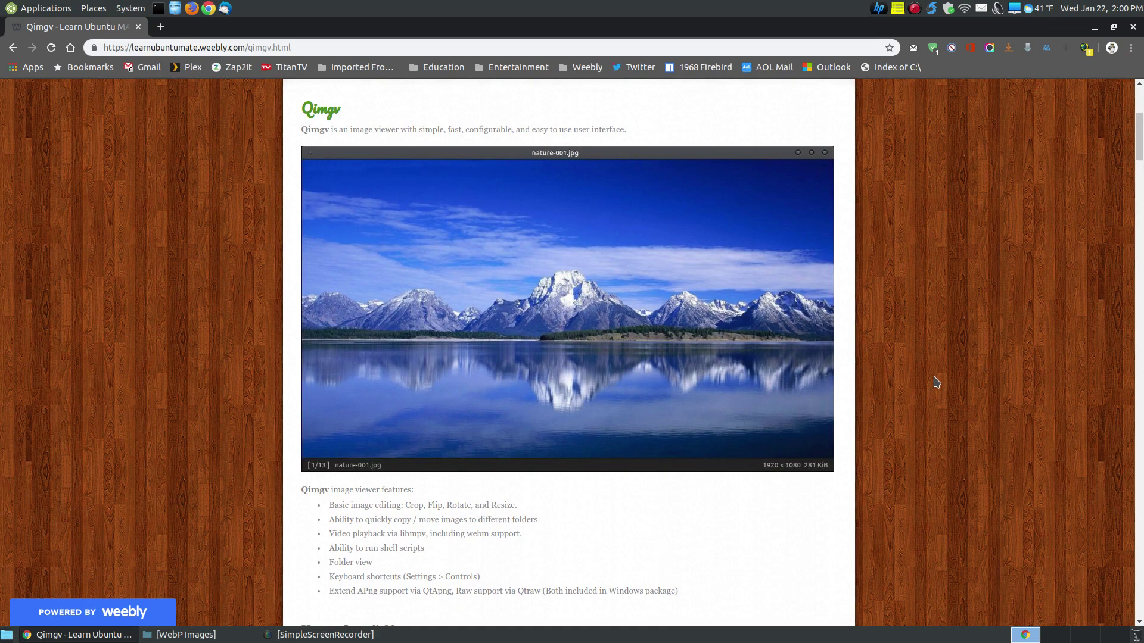
scroll(936, 382, "down", 1)
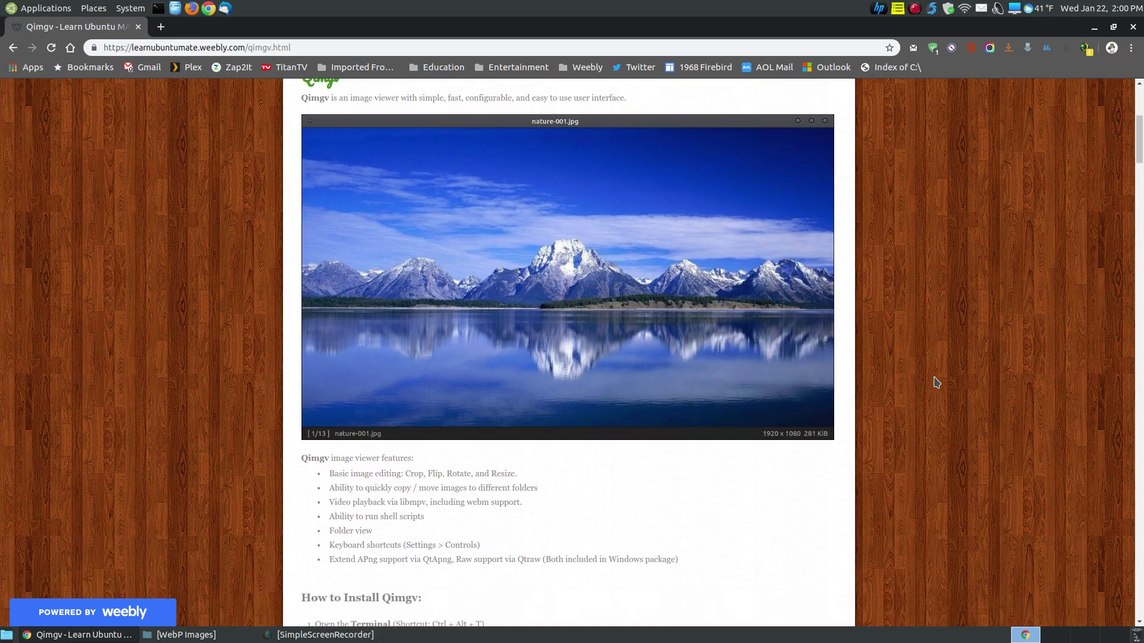
scroll(937, 382, "down", 1)
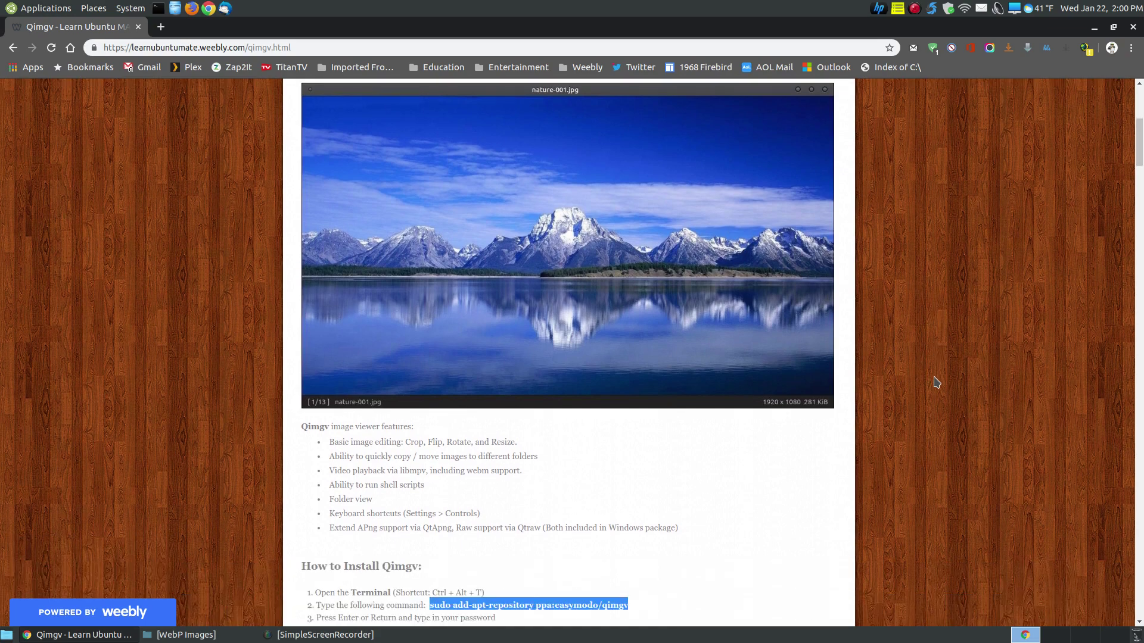
scroll(936, 383, "up", 2)
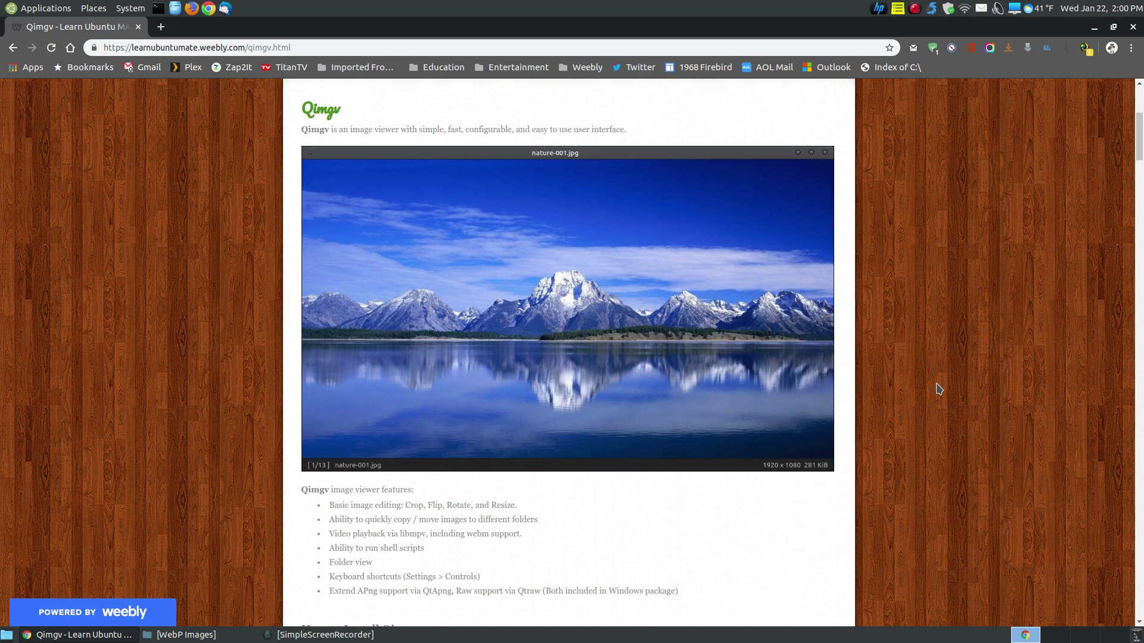
scroll(939, 389, "up", 1)
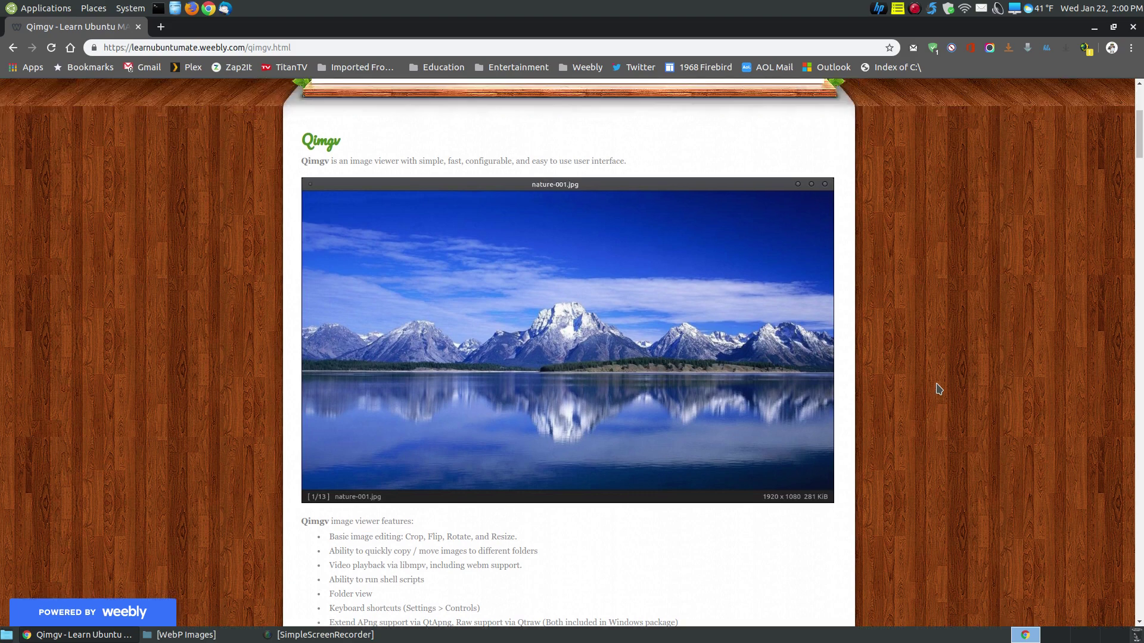
scroll(939, 389, "down", 1)
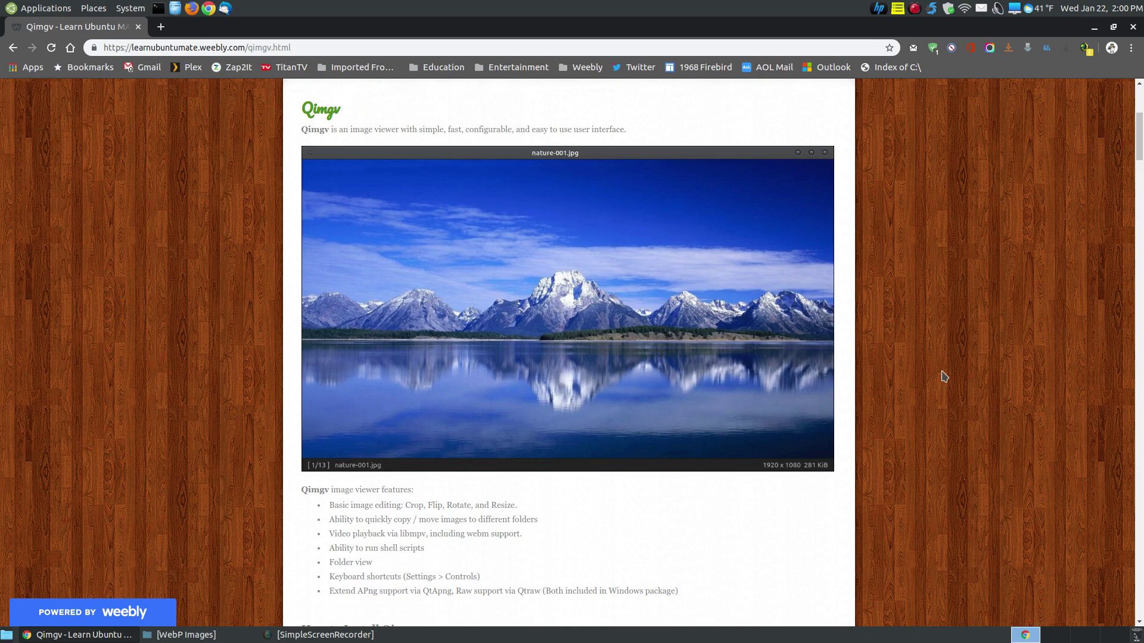
scroll(943, 378, "up", 2)
scroll(943, 378, "up", 3)
scroll(720, 242, "up", 2)
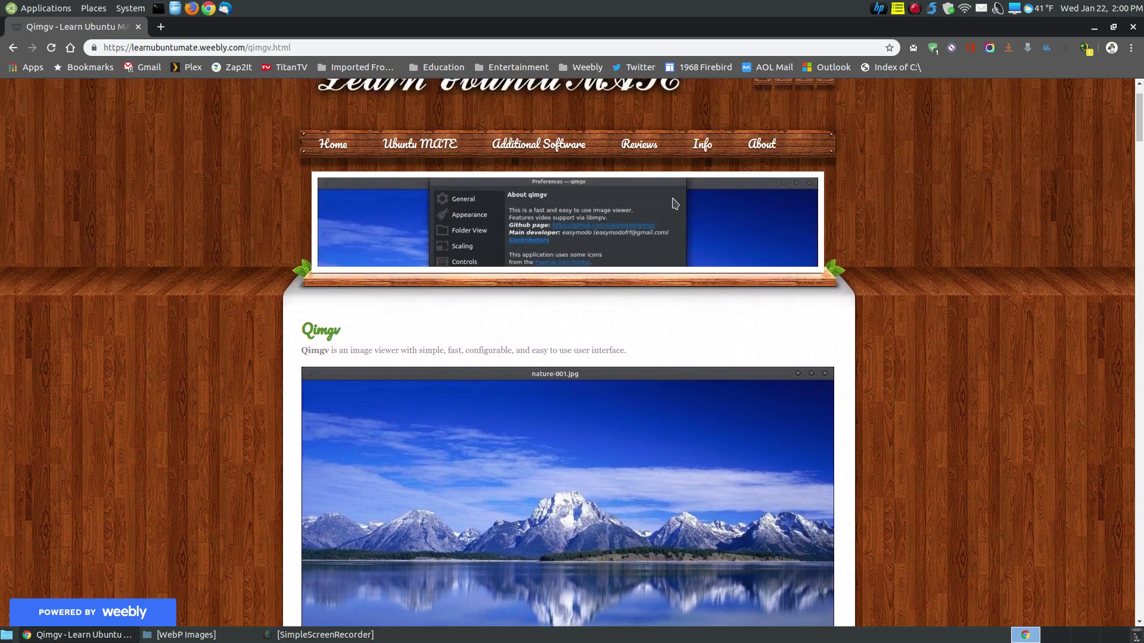
Open the Image Viewers for Linux article and read its nine viewers, Eye of MATE through XnView MP
mouse_move(528, 151)
left_click(514, 254)
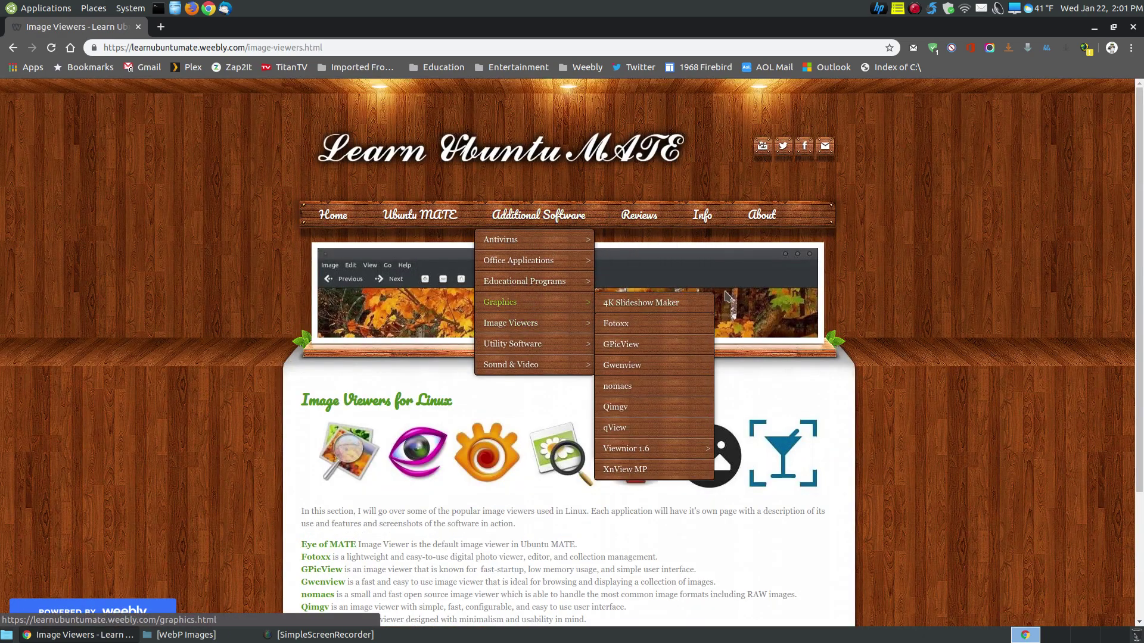
scroll(1040, 292, "down", 3)
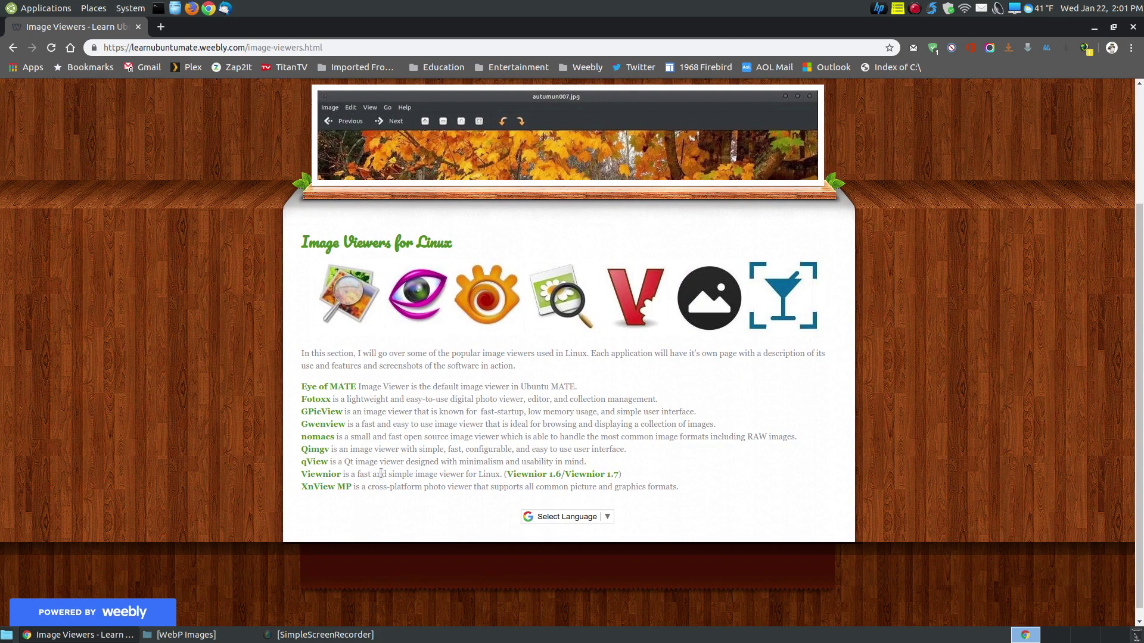
scroll(983, 441, "down", 1)
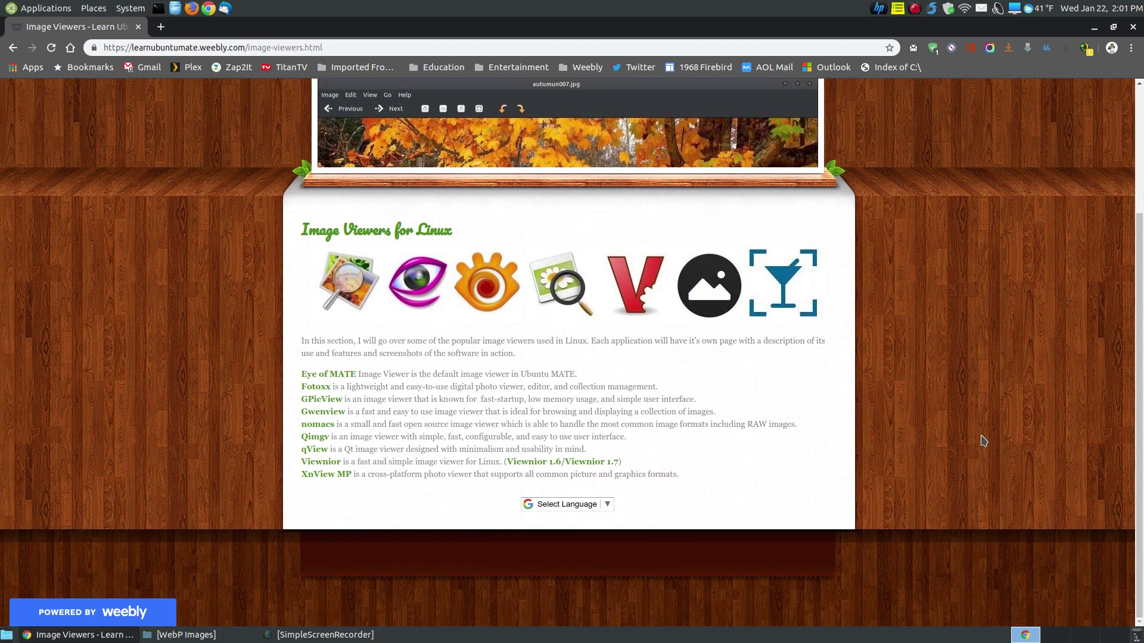
scroll(984, 442, "up", 1)
scroll(984, 442, "down", 1)
scroll(581, 334, "up", 3)
mouse_move(544, 145)
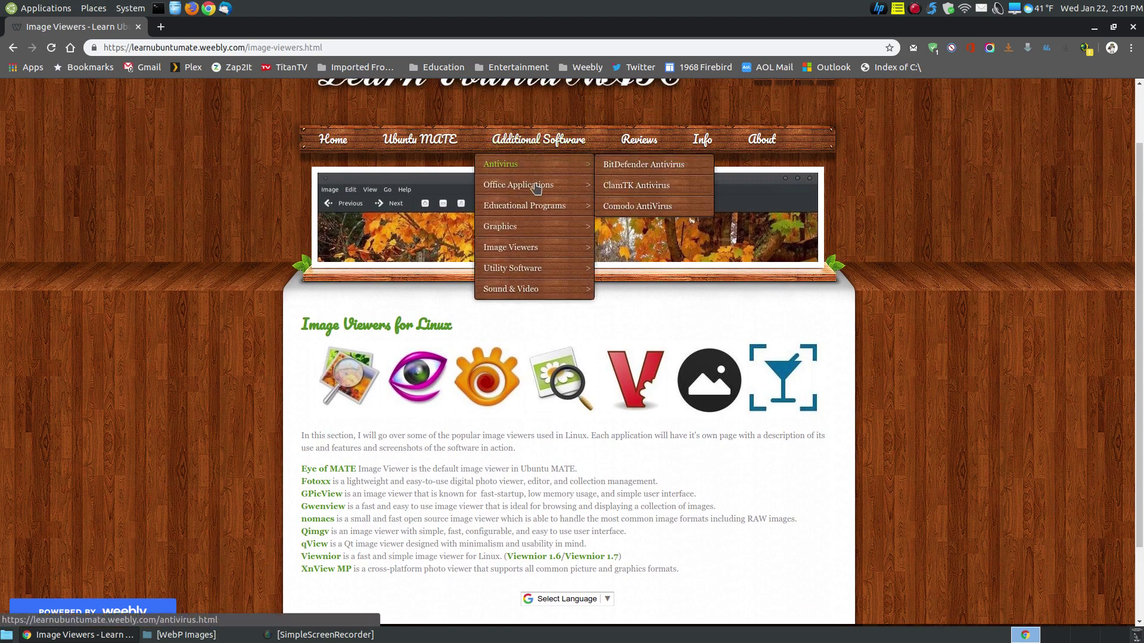
mouse_move(533, 232)
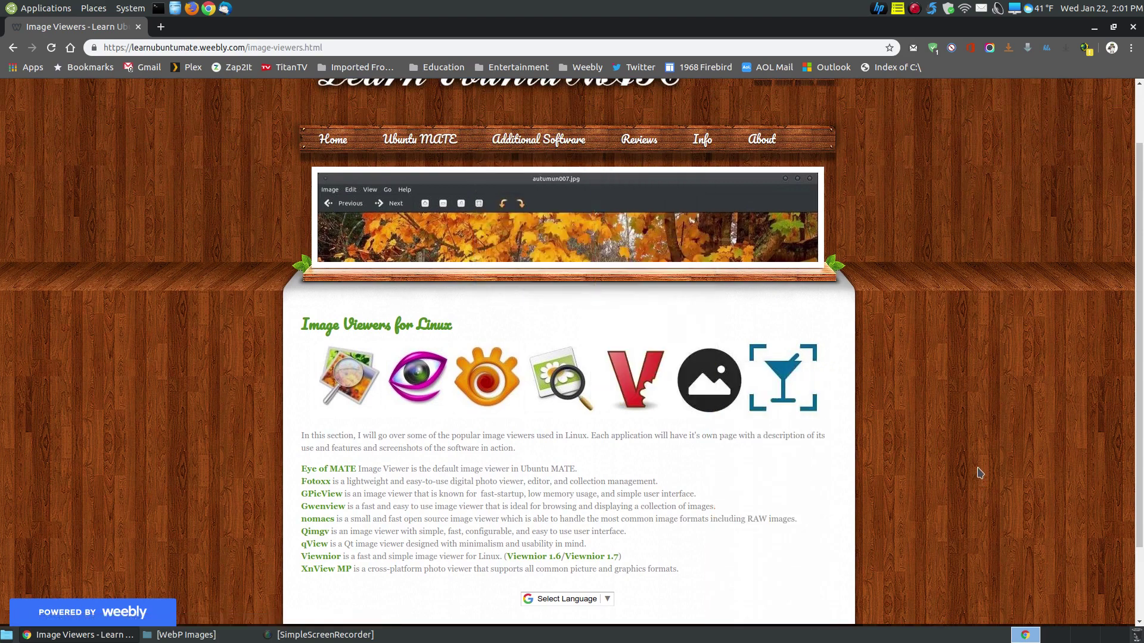
scroll(967, 389, "down", 3)
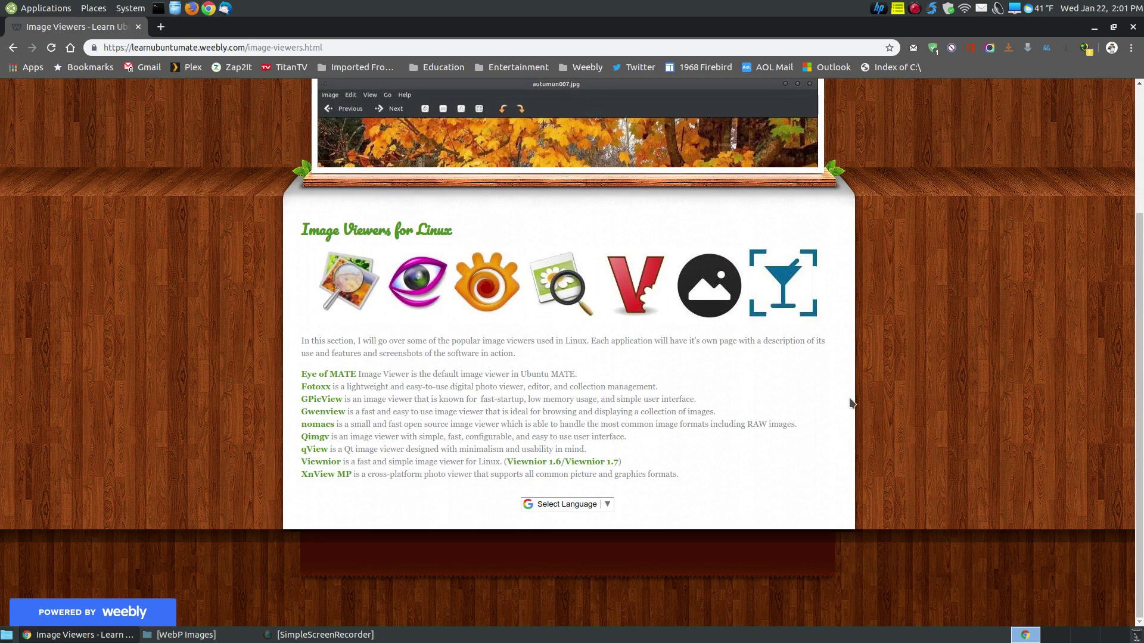
scroll(850, 403, "up", 2)
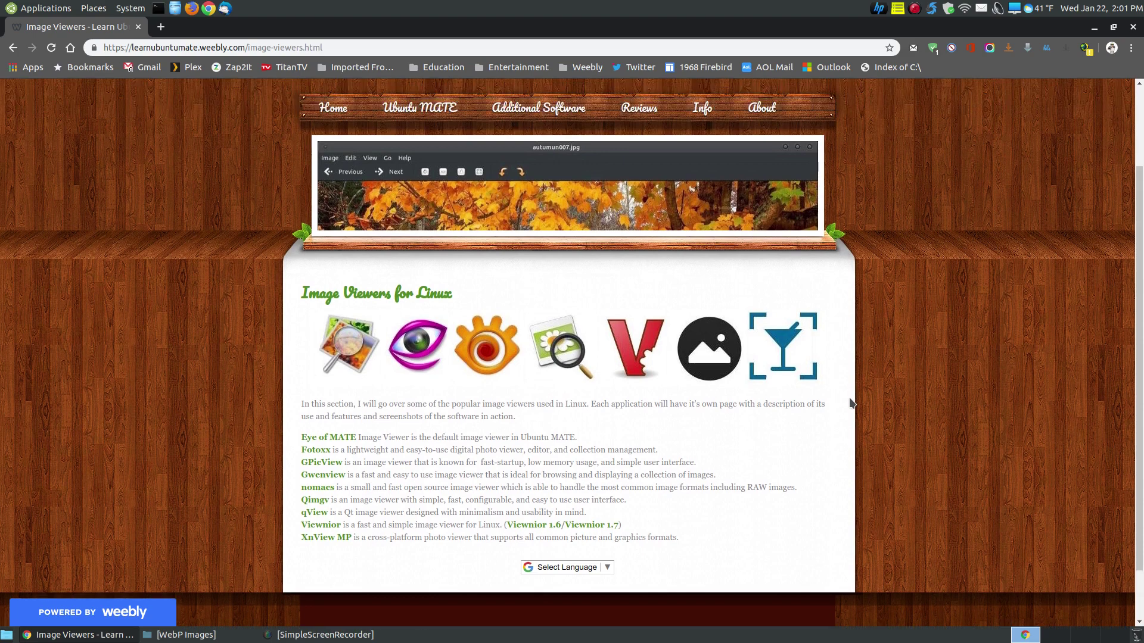
scroll(851, 308, "down", 2)
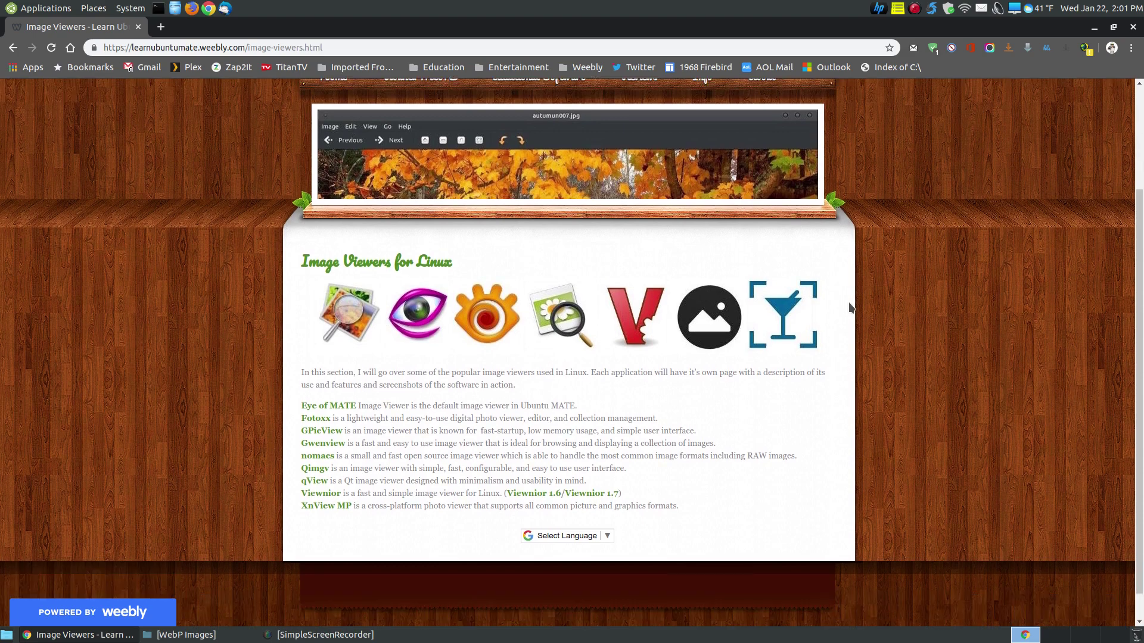